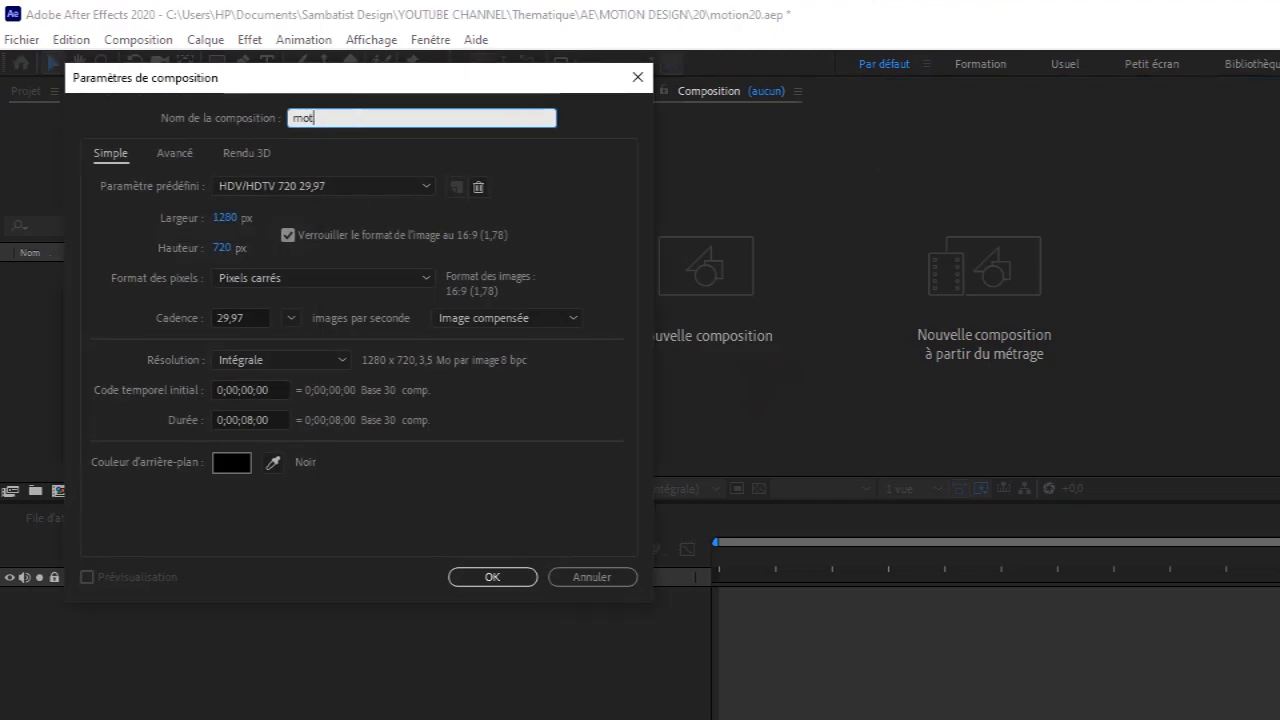
Create the composition motion20 at 1280 x 720 px, 29.97 fps and 8 seconds long.
click(490, 575)
click(198, 370)
Add a text layer reading SAMBATIST DESIGN in the composition.
key(ctrl+t)
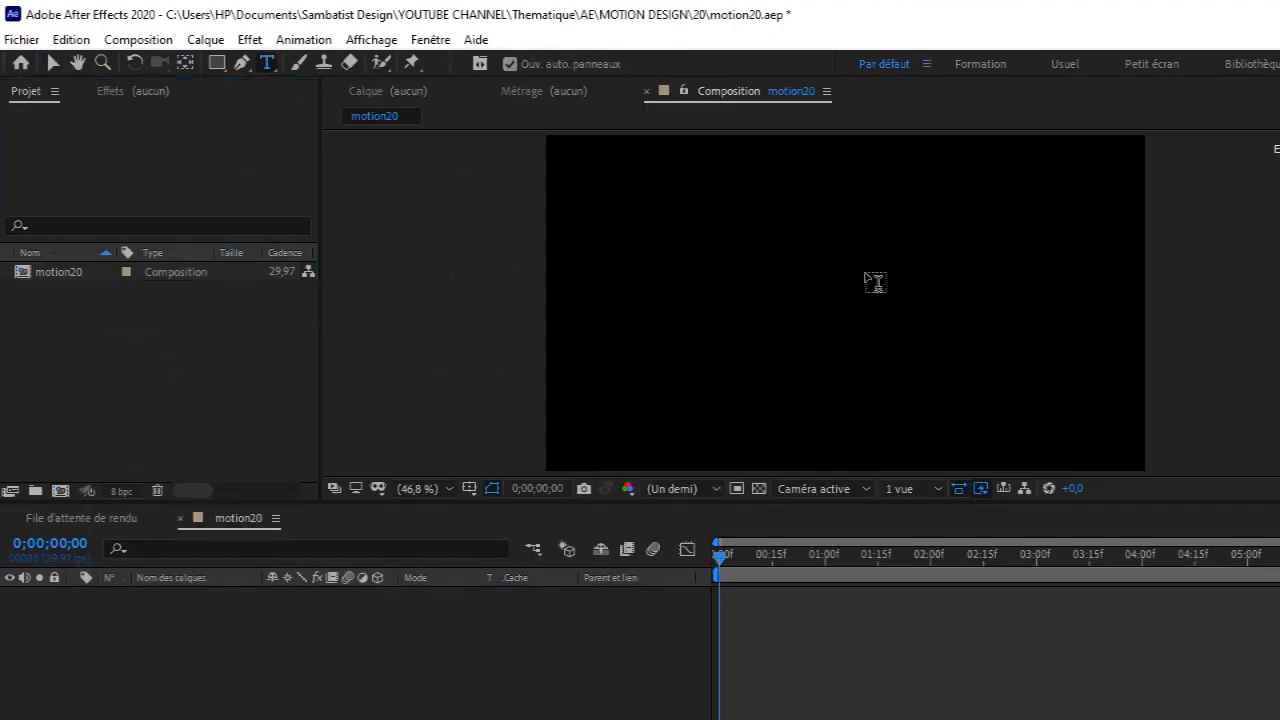
click(629, 258)
text(SAMBATIST DESIGN)
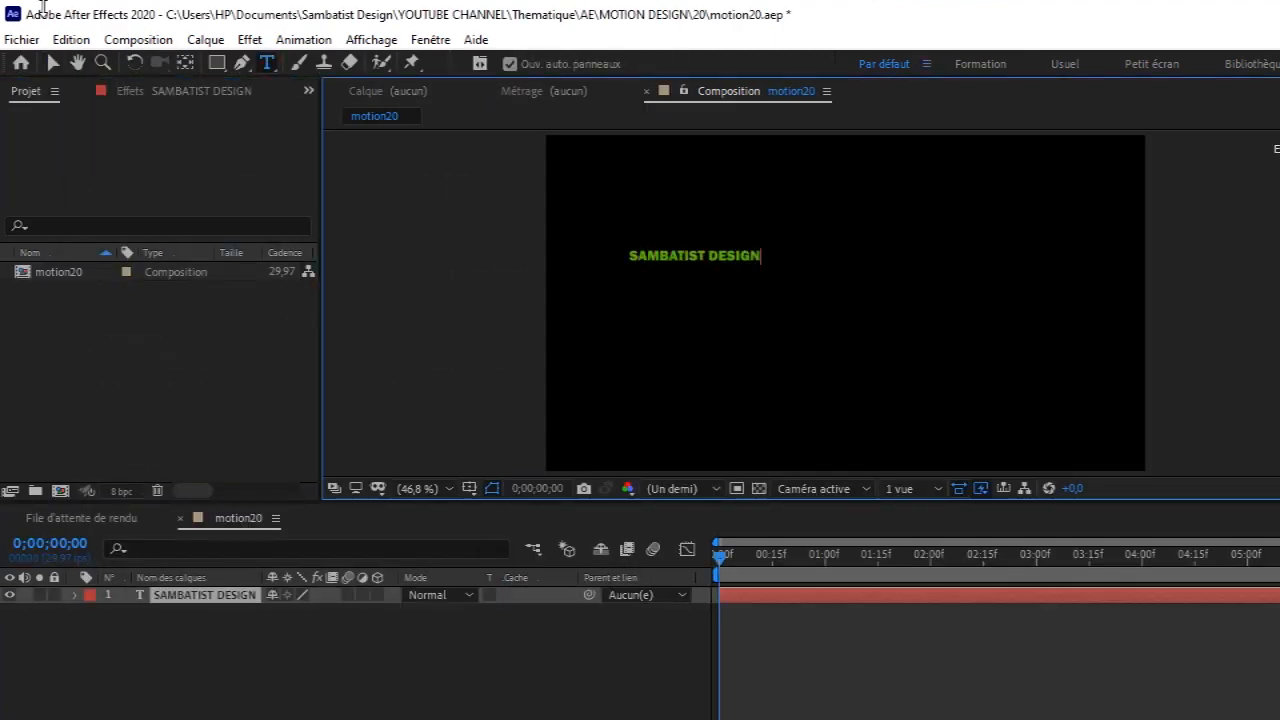
Scale up the SAMBATIST DESIGN text and move it to the middle of the frame.
click(53, 63)
key(s)
drag(295, 612, 442, 612)
drag(790, 250, 802, 348)
click(76, 595)
Duplicate the SAMBATIST DESIGN layer and replace the lower copy's text with DRAW YOUR WORLD.
click(197, 598)
key(ctrl+d)
click(267, 63)
drag(1006, 345, 630, 353)
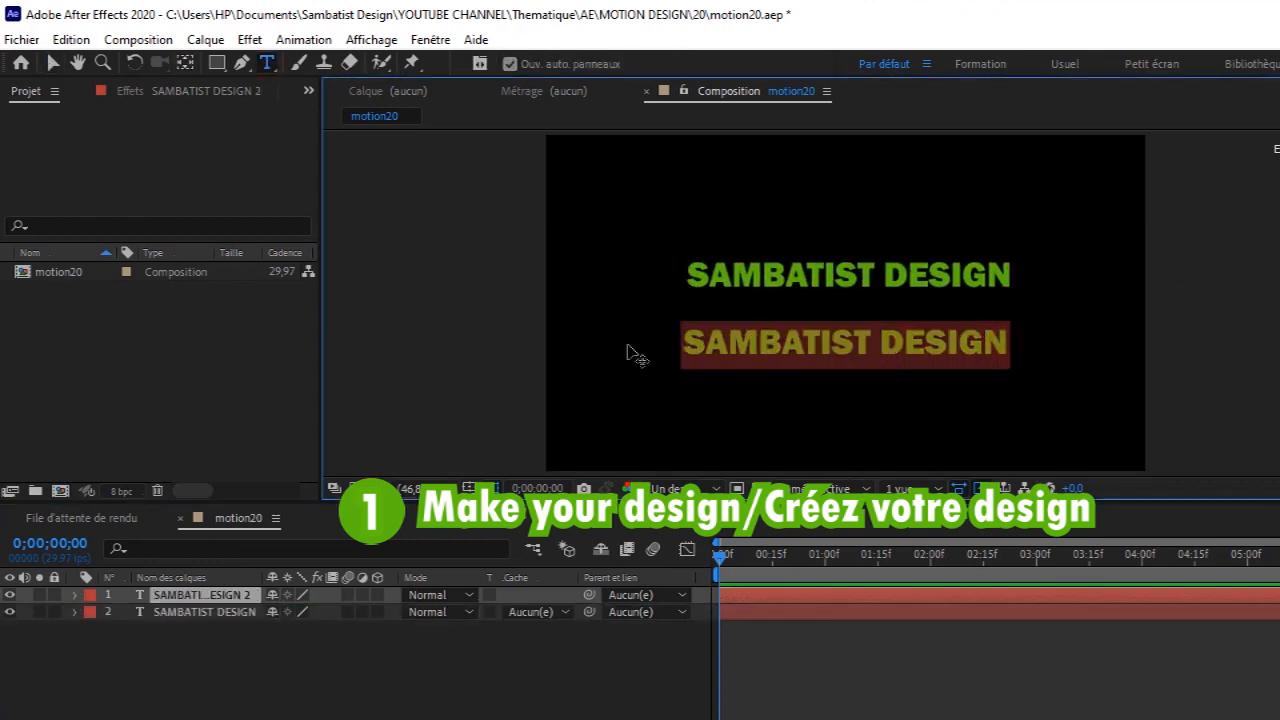
text(DRAW YOUR WORLD)
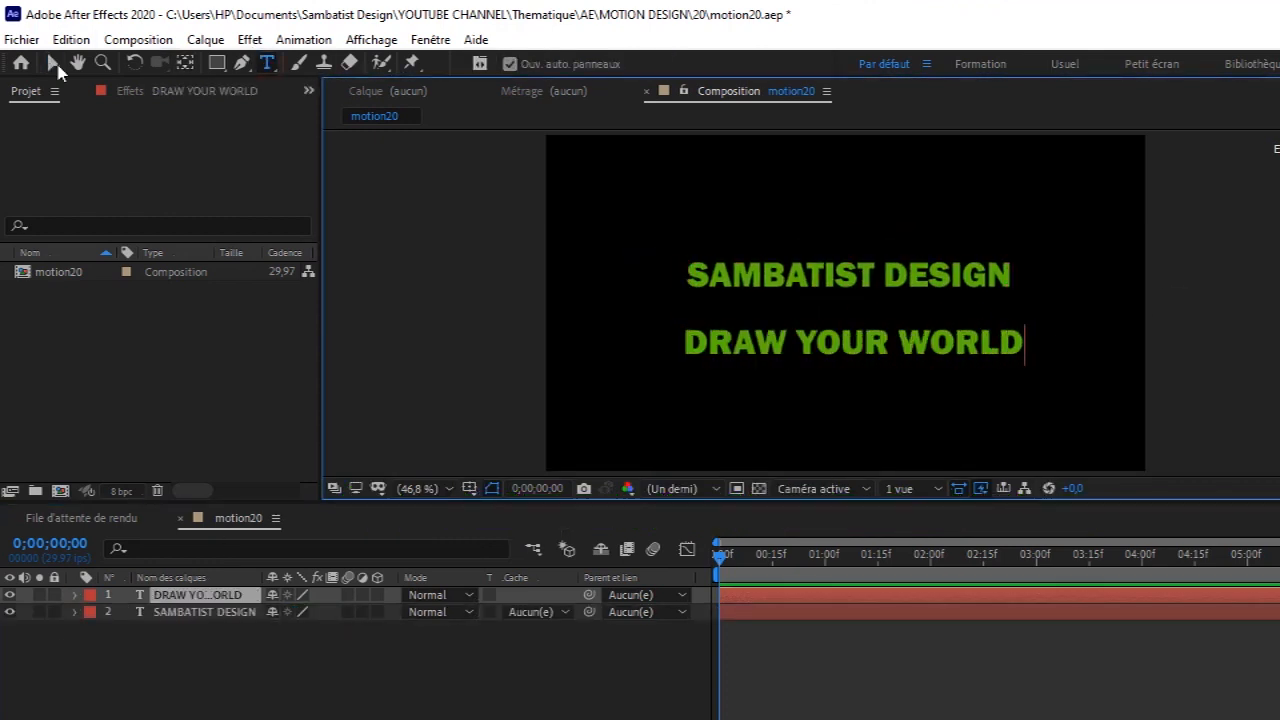
Move DRAW YOUR WORLD up closer to the title and set its fill colour to off-white F9FBF8.
click(53, 63)
drag(975, 347, 972, 325)
click(1278, 300)
text(ffffff)
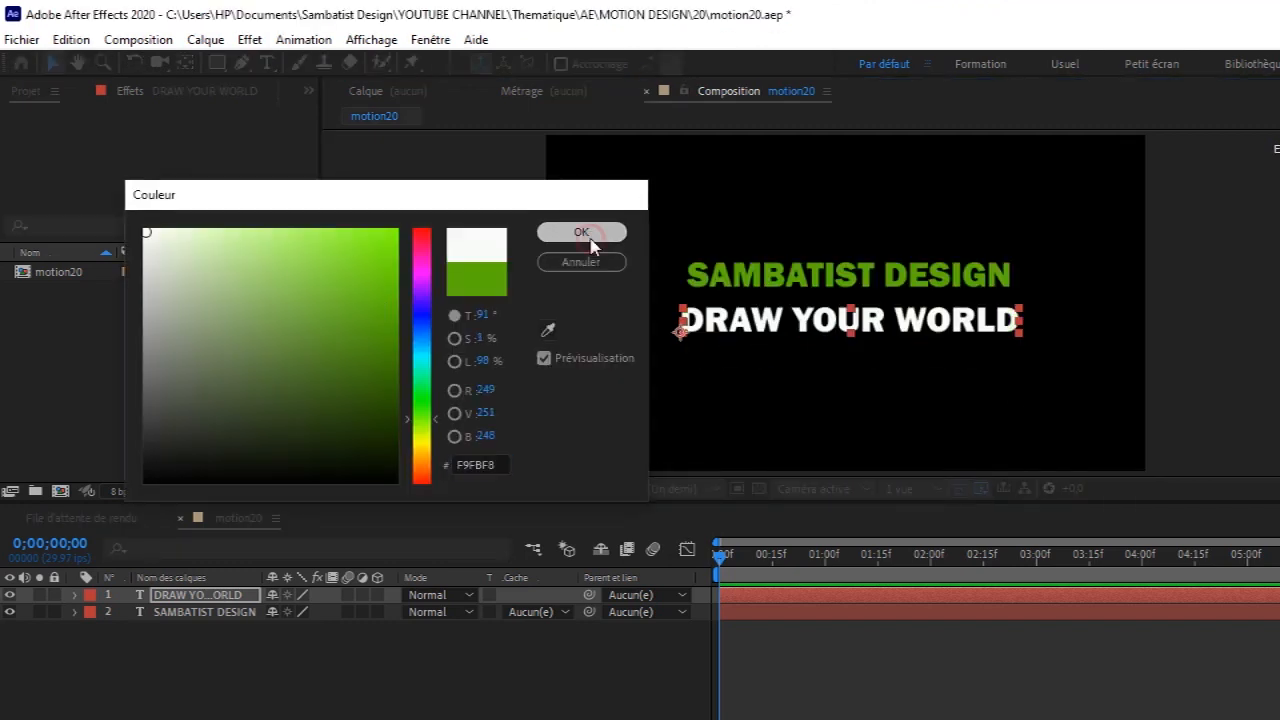
click(581, 232)
Scale the DRAW YOUR WORLD text down to 137% and centre it beneath the title.
key(s)
drag(318, 611, 58, 85)
mouse_move(745, 327)
mouse_down()
mouse_move(802, 302)
mouse_move(822, 308)
mouse_up()
Nudge the SAMBATIST DESIGN text down and slightly to the right so it sits just above the tagline.
drag(820, 275, 806, 317)
click(817, 281)
key(Down)
key(Down)
key(Down)
key(Down)
key(Down)
key(Right)
key(Right)
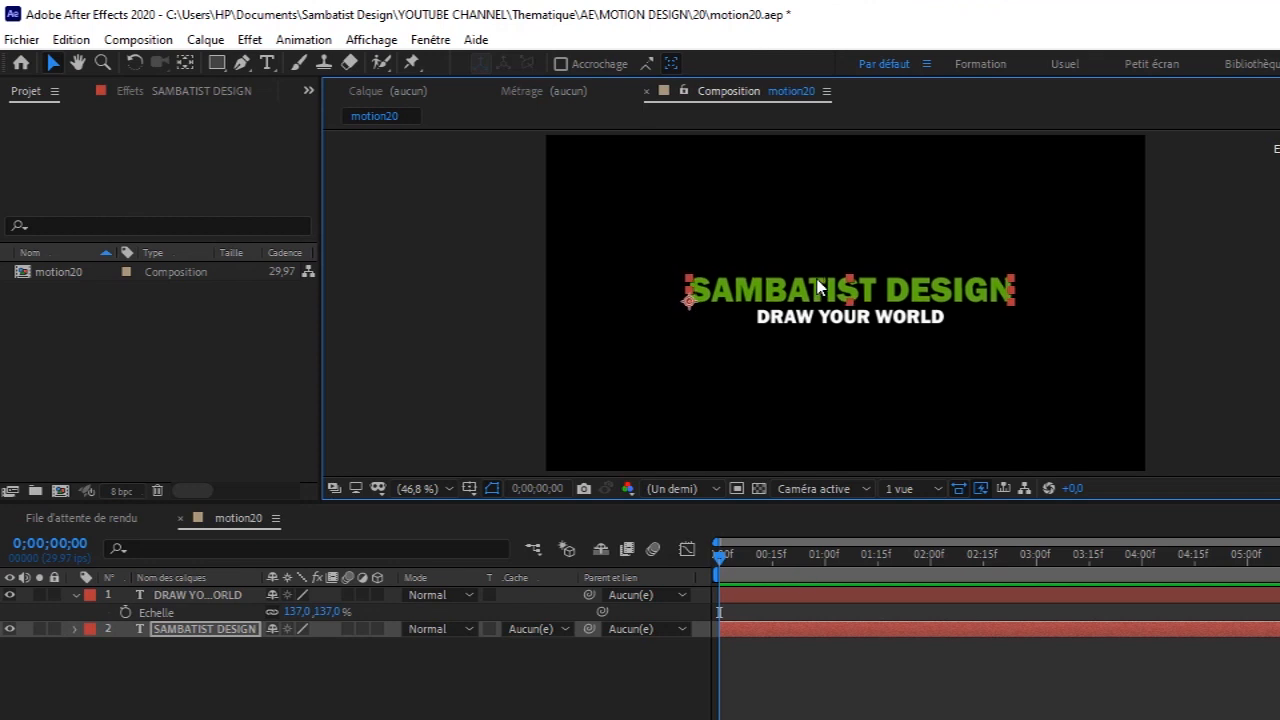
click(843, 363)
click(76, 595)
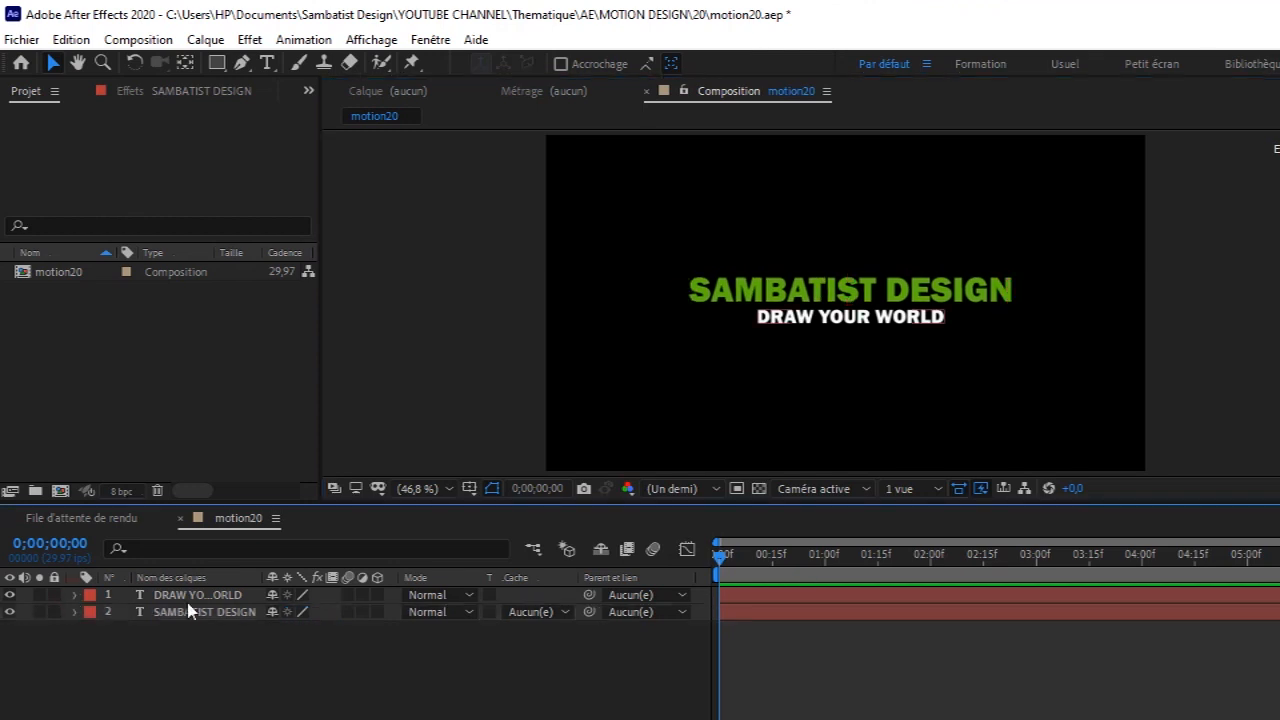
Draw a small off-white rectangle above the title and rename its shape layer to 1.
click(217, 63)
drag(733, 208, 857, 258)
click(76, 595)
right_click(197, 599)
click(225, 594)
text(1)
key(Return)
Centre the rectangle horizontally above the title and place its anchor point at the rectangle's centre.
key(v)
drag(808, 220, 847, 239)
key(y)
click(230, 668)
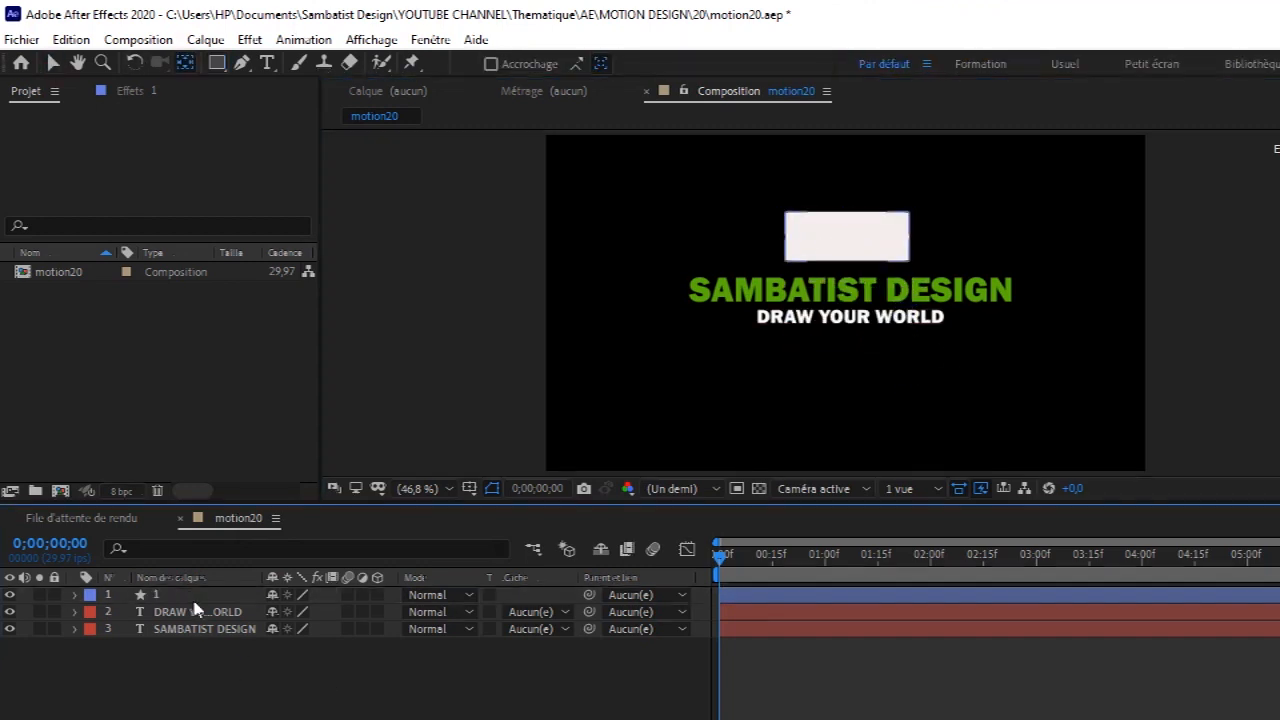
Duplicate rectangle layer 1 and fill the copy with the title's green, 5AB009.
click(194, 599)
key(ctrl+d)
click(53, 62)
click(751, 66)
click(548, 330)
click(748, 289)
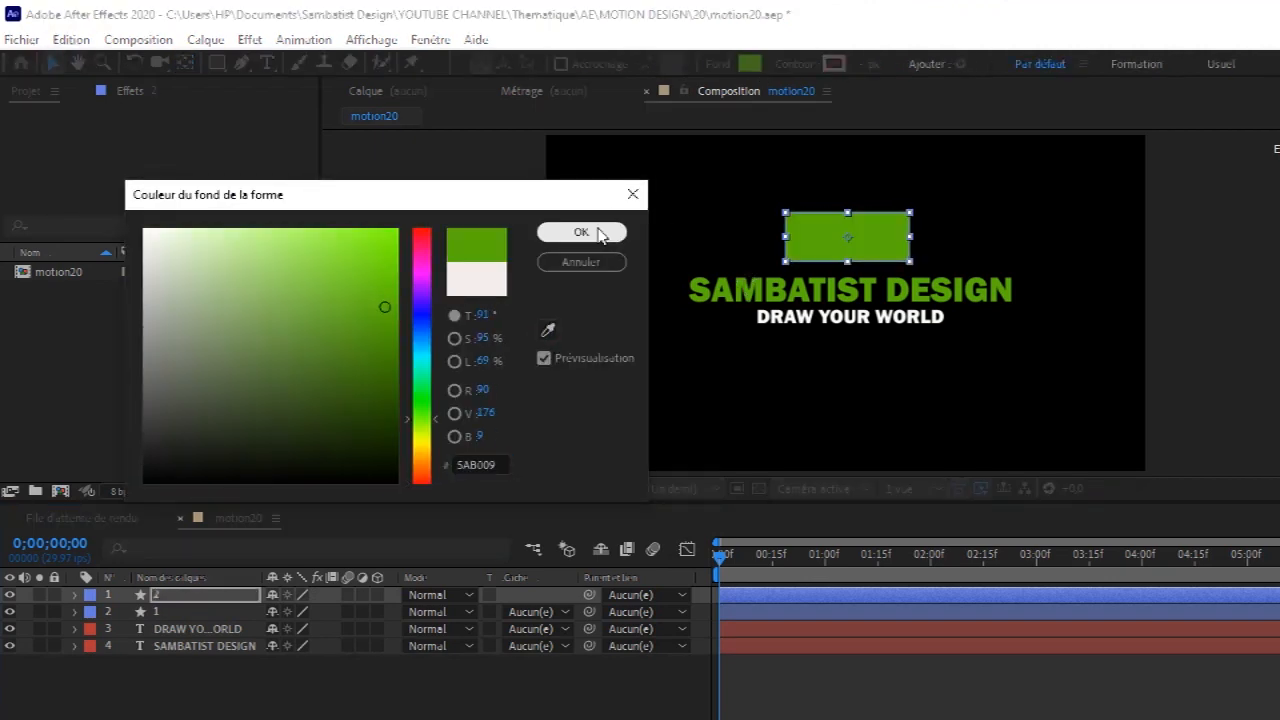
click(601, 235)
Delete the green duplicate rectangle on layer 2 and return to the start of the timeline.
click(381, 685)
click(213, 601)
click(244, 679)
click(213, 600)
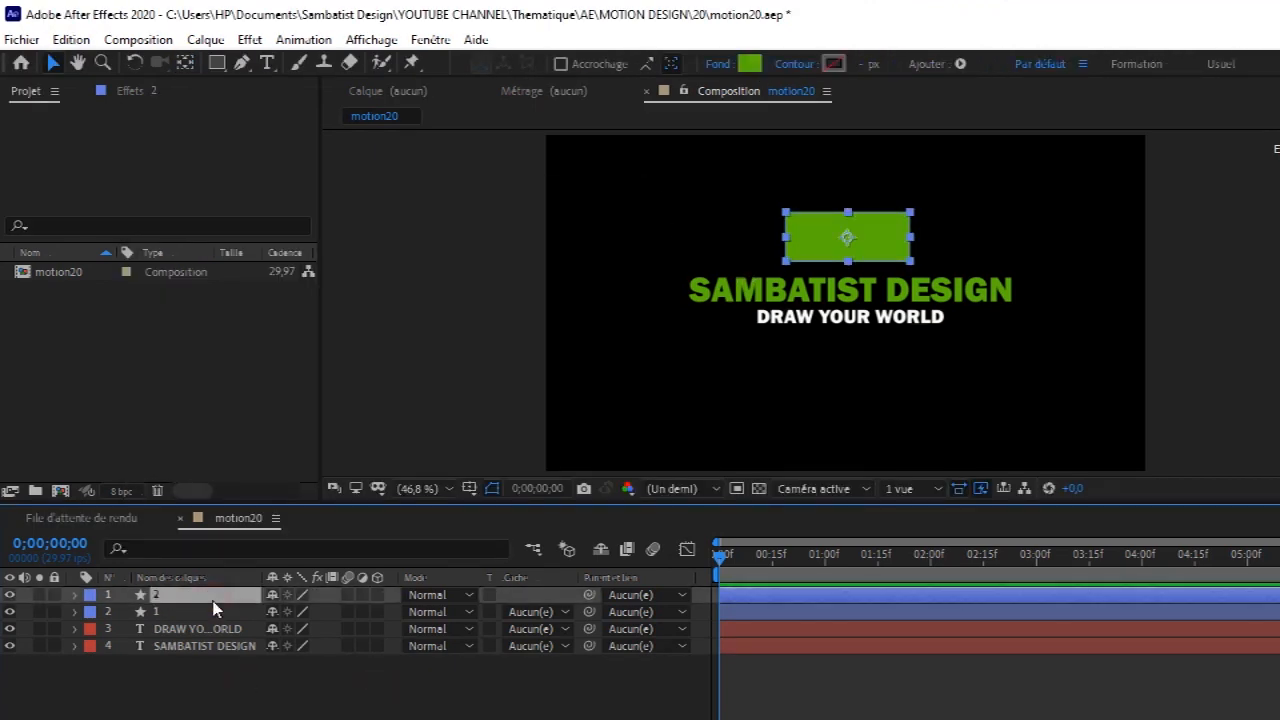
key(Delete)
key(ctrl+Home)
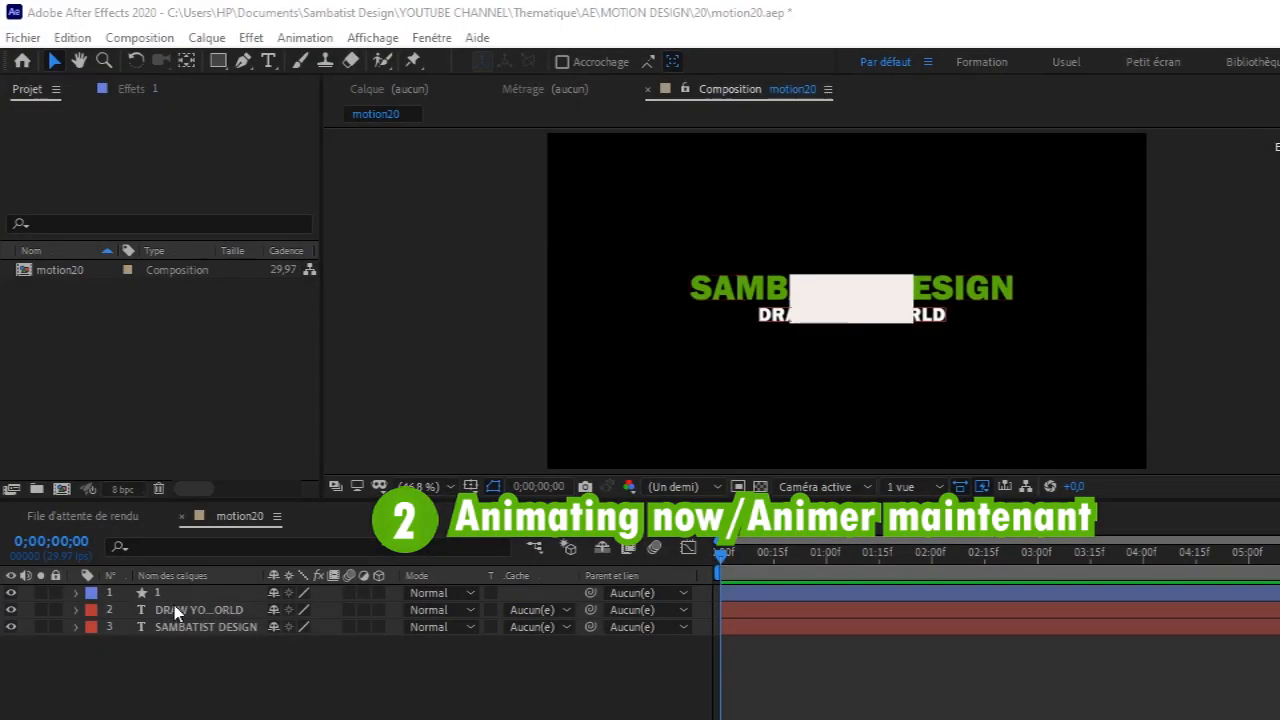
Move rectangle layer 1 below both text layers and hide the two text layers.
drag(160, 593, 193, 634)
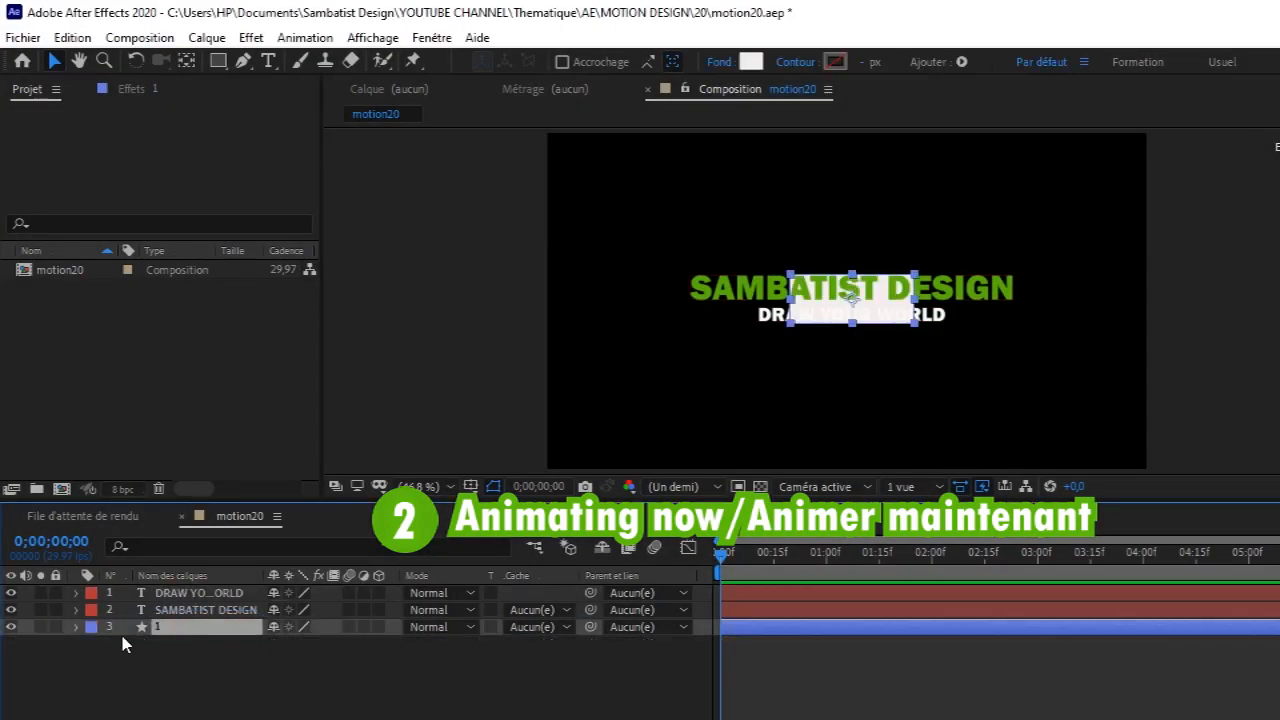
click(11, 610)
click(11, 593)
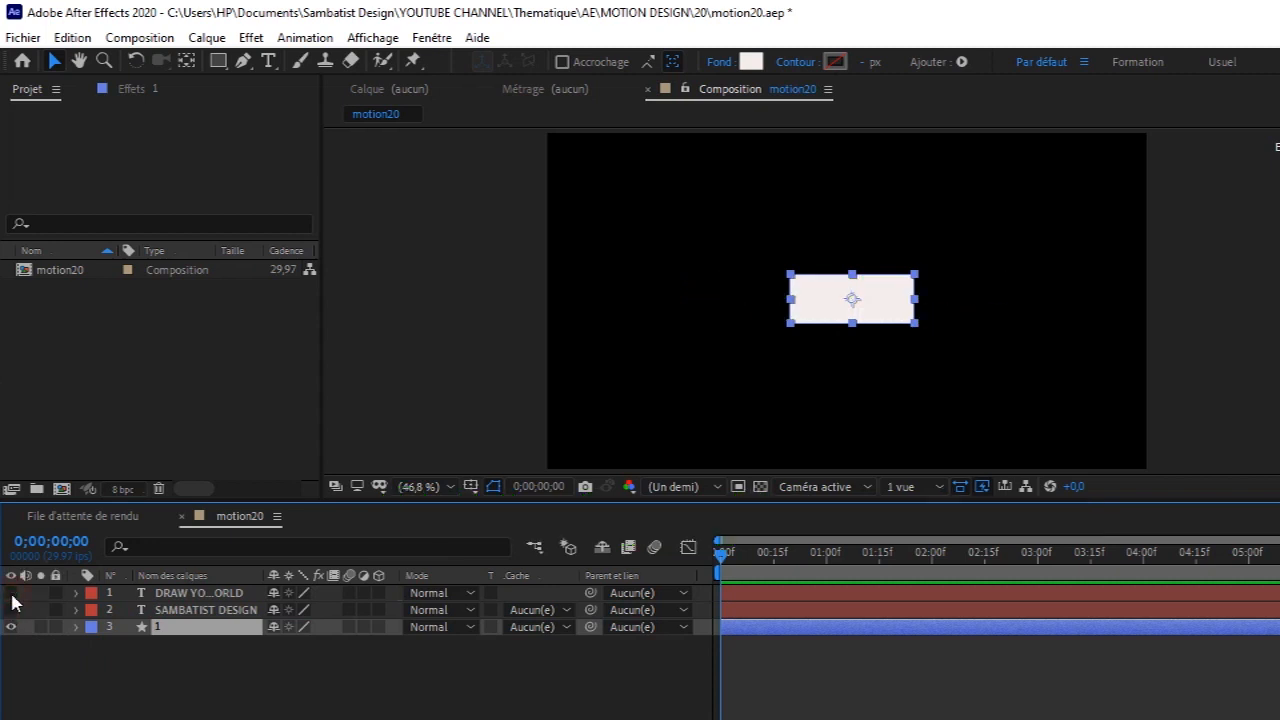
Display the title/action safe guides over the composition.
click(470, 486)
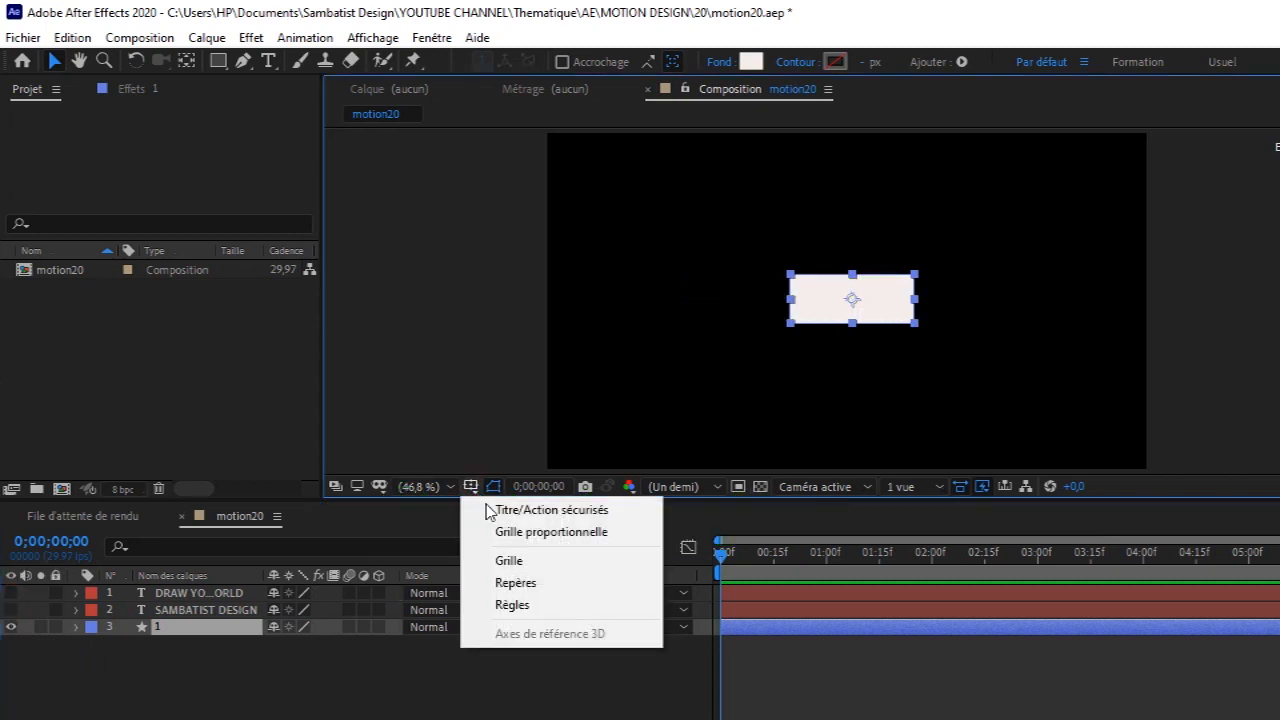
click(492, 512)
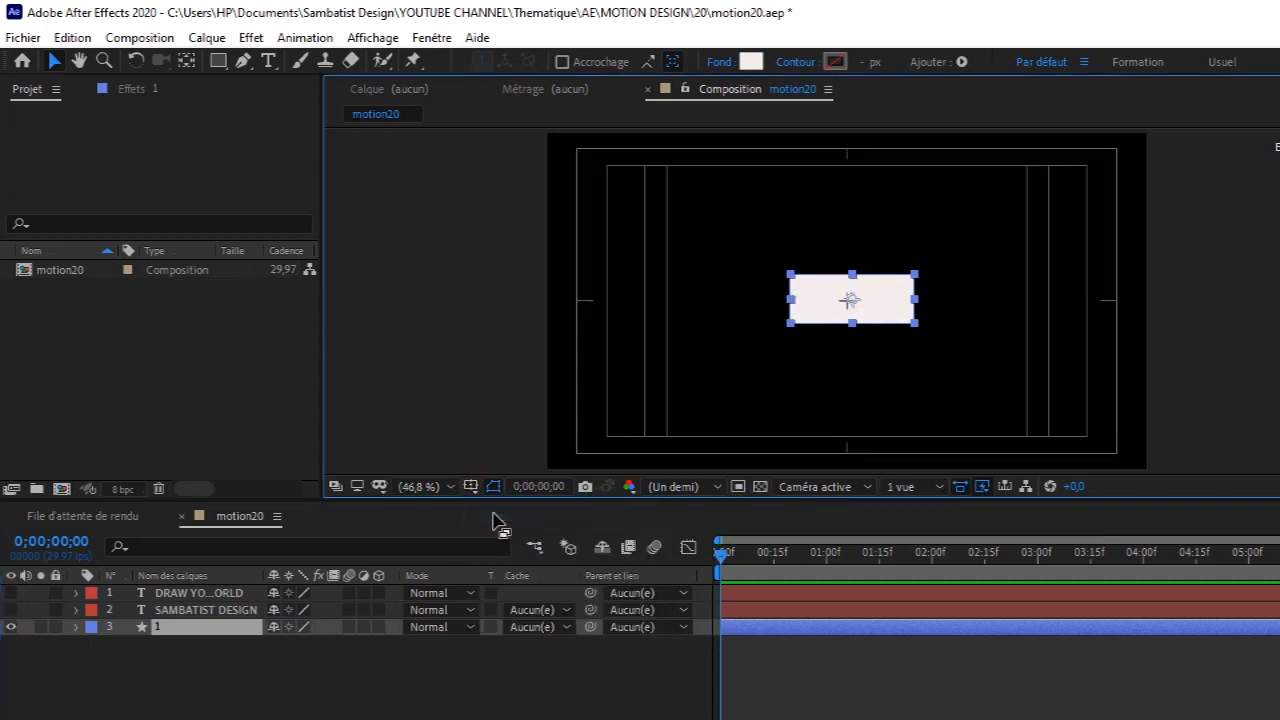
Trim layer 1 to start at 0;00;00;02 and set a 100% Scale keyframe there with the proportions unlinked.
key(s)
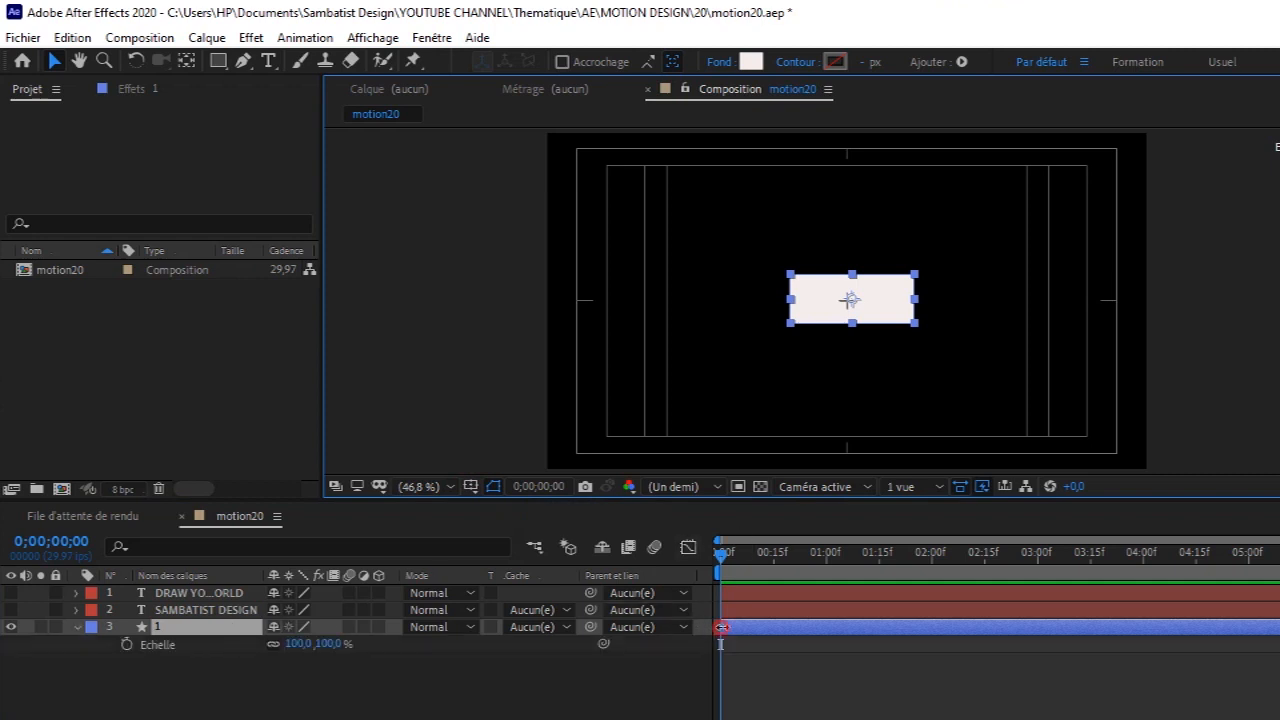
drag(720, 627, 730, 627)
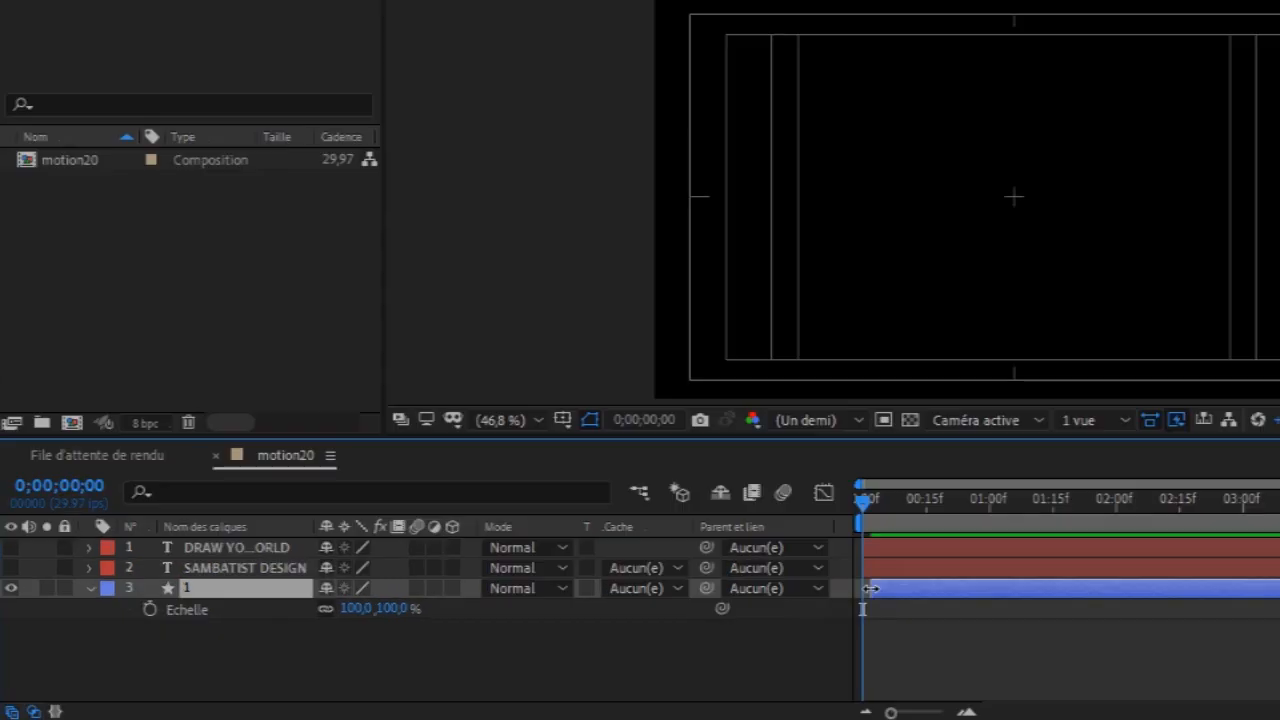
key(Page_Down)
key(Page_Down)
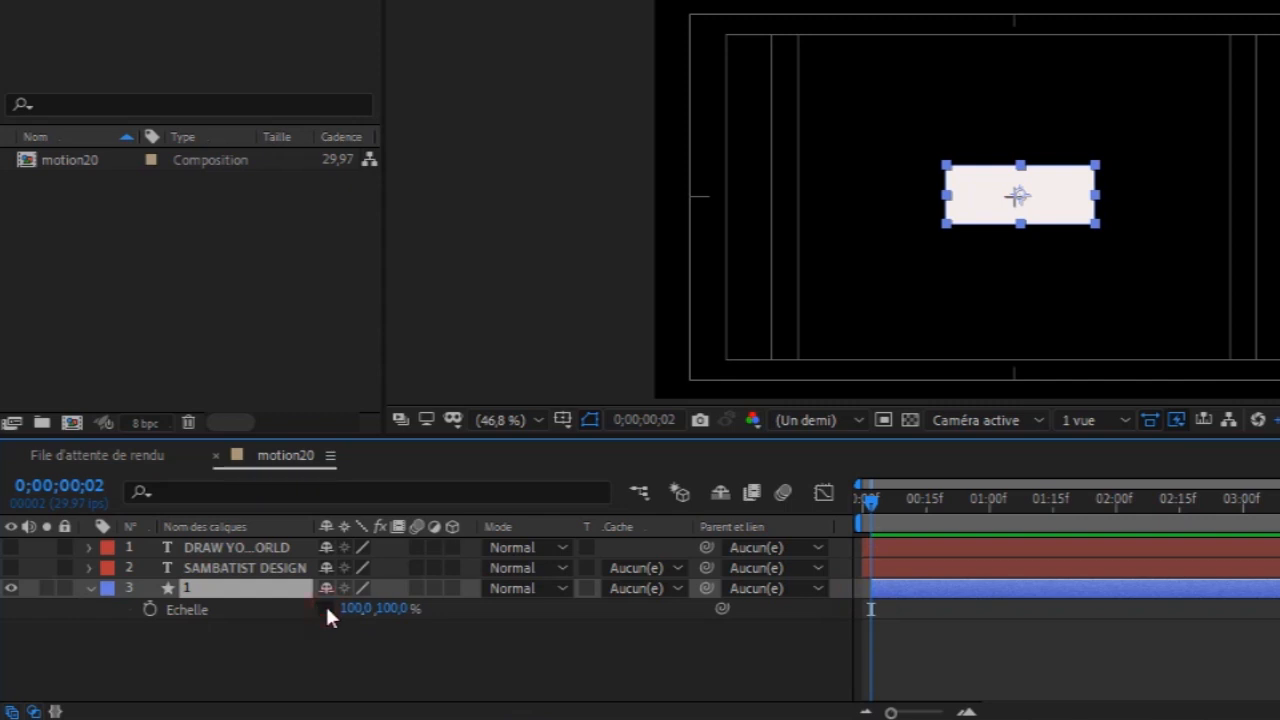
click(148, 609)
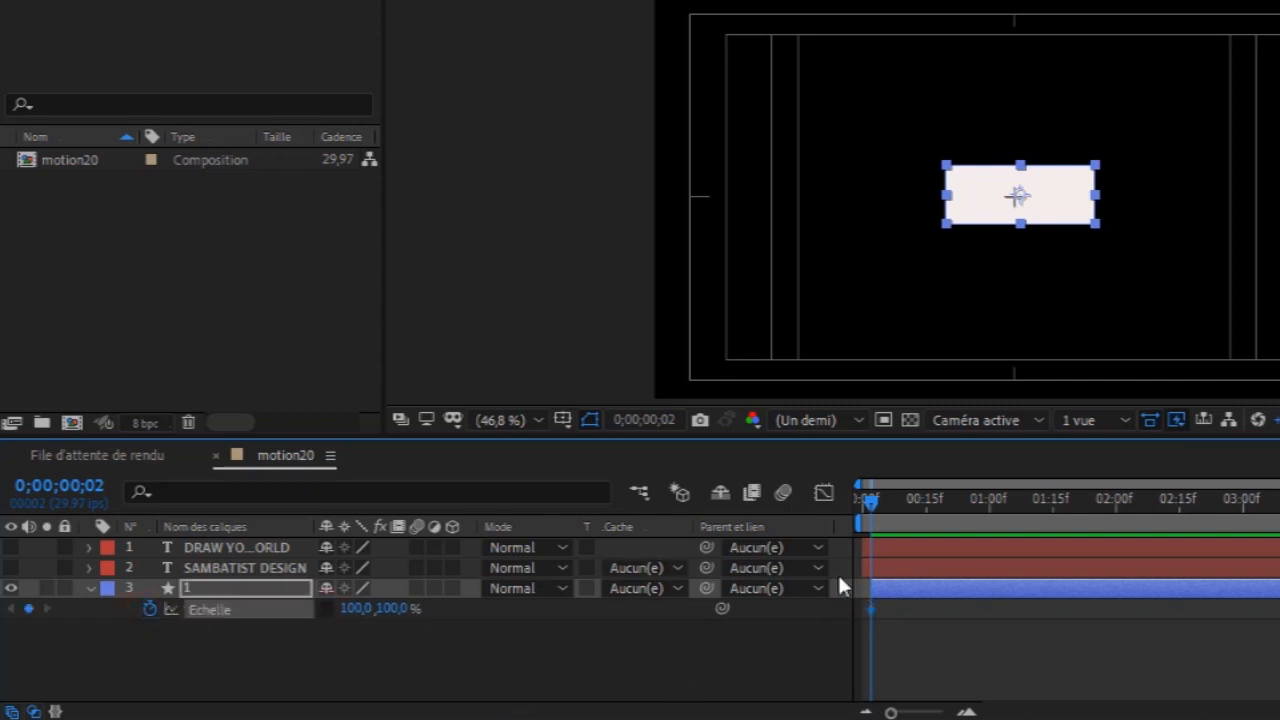
Add a Scale keyframe at 0;00;00;15 on layer 1 with the horizontal scale set to -98%.
drag(892, 498, 929, 511)
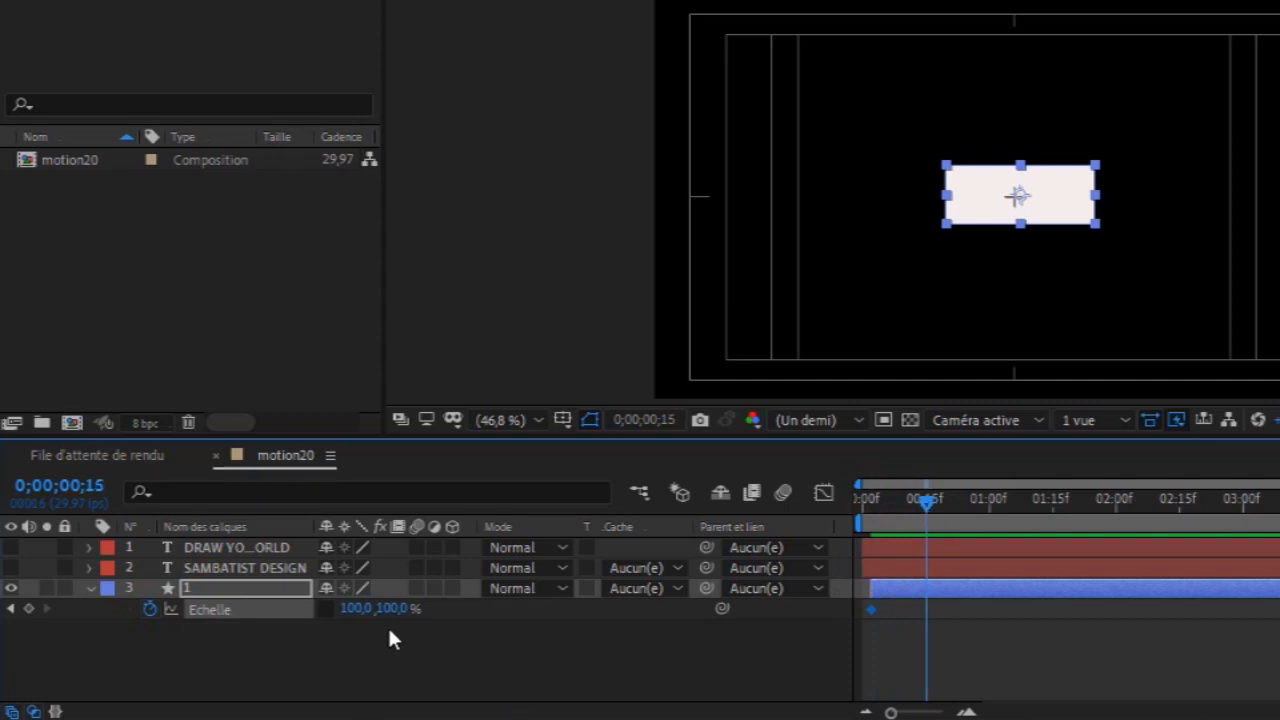
drag(360, 620, 121, 612)
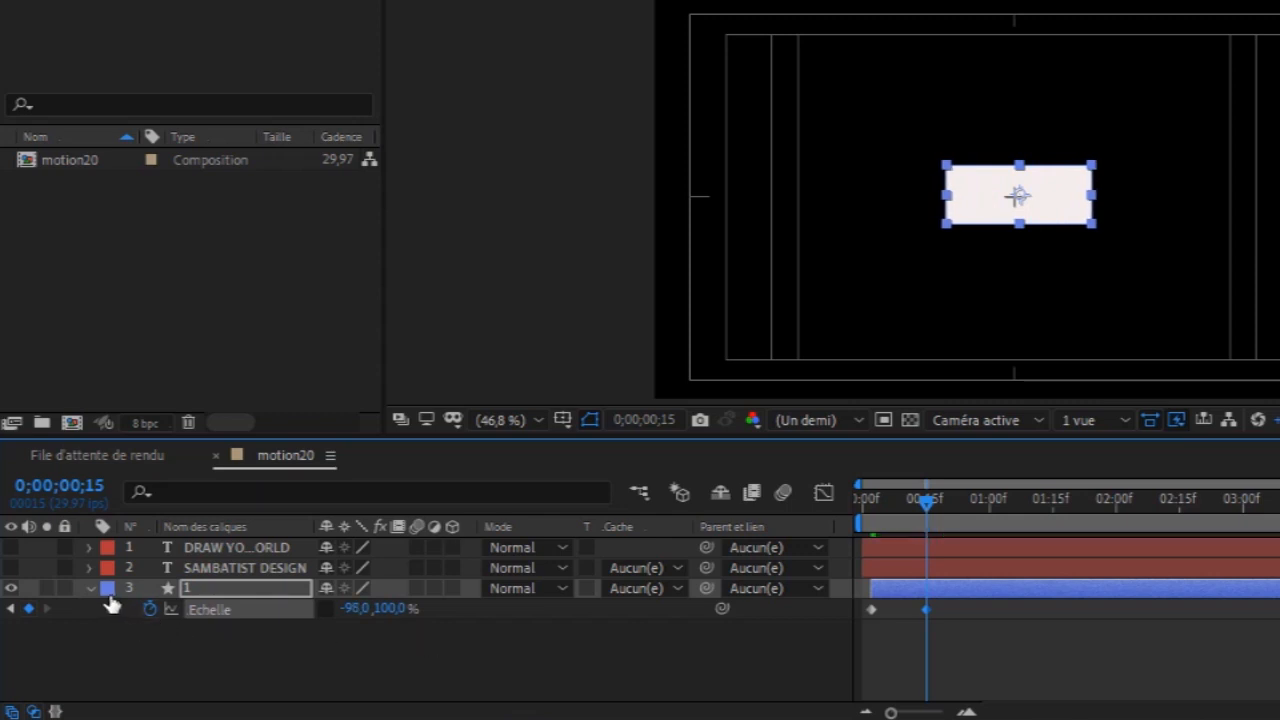
click(91, 588)
Duplicate the animated rectangle layer 1 and reveal the Scale keyframes of both rectangle layers.
click(220, 588)
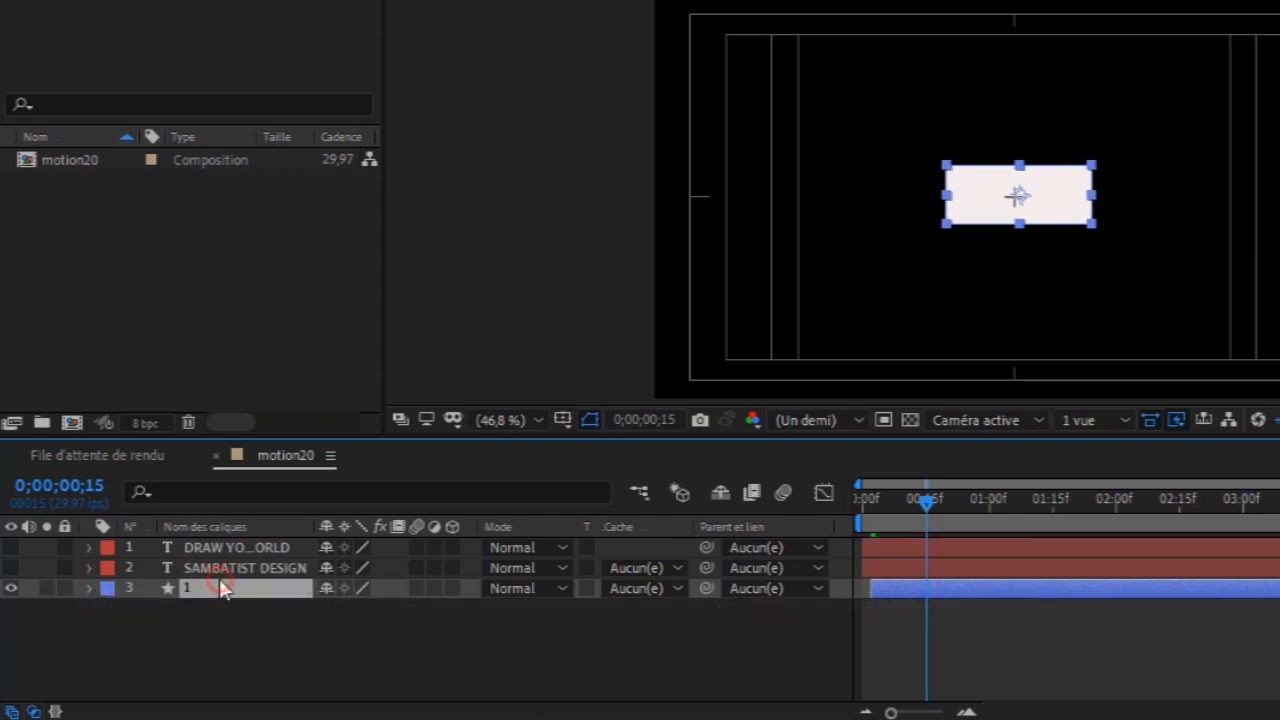
key(ctrl+d)
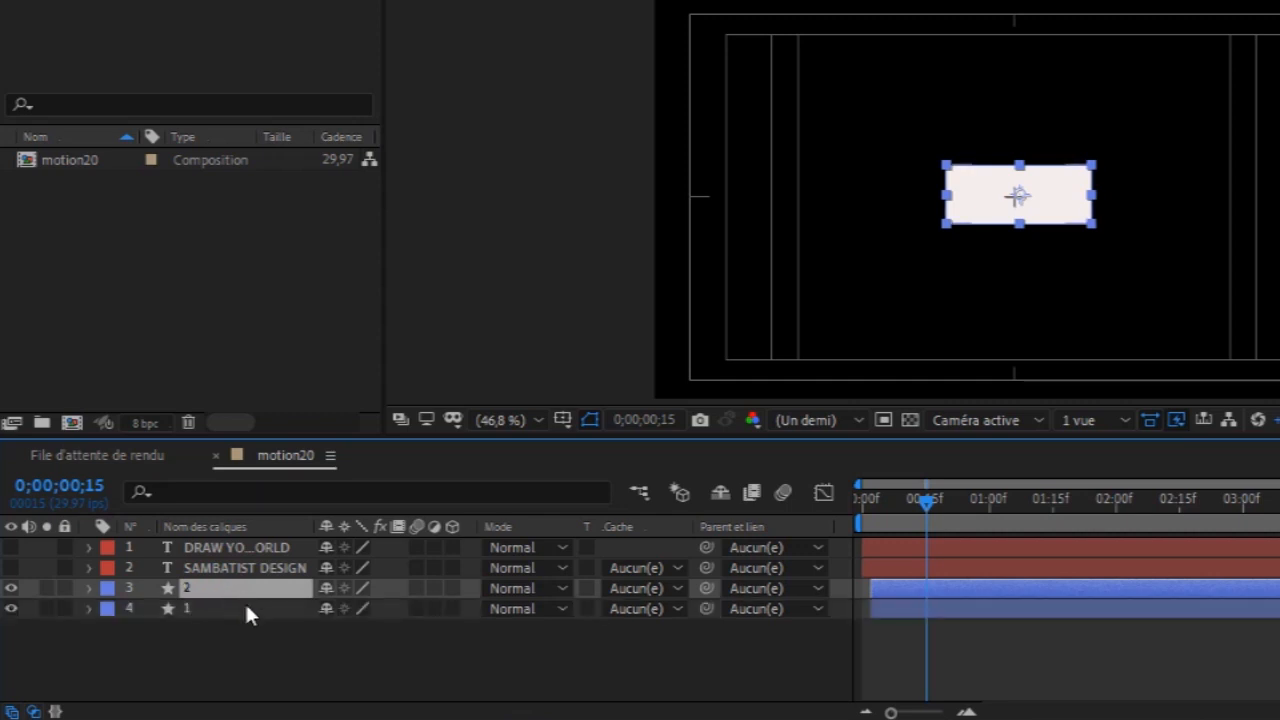
shift+click(246, 606)
key(s)
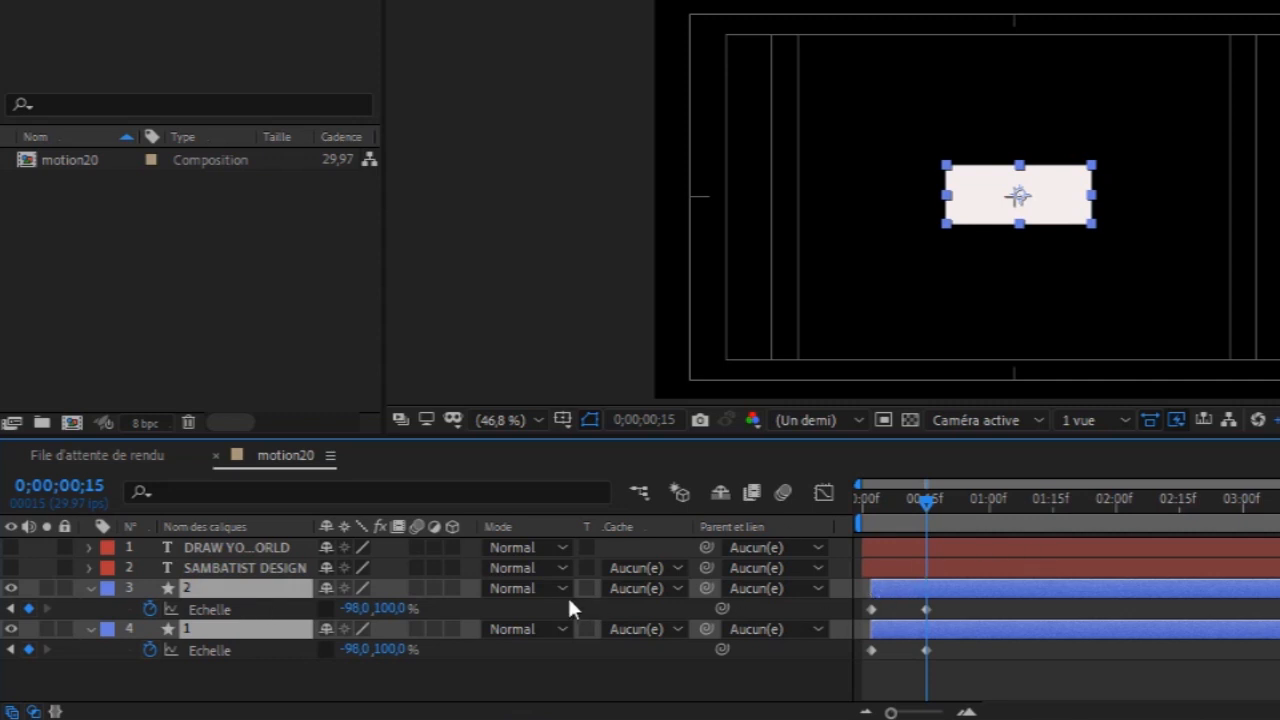
click(397, 676)
Fill rectangle layer 2 with green 5AB009 sampled from the temporarily shown SAMBATIST DESIGN text.
click(268, 592)
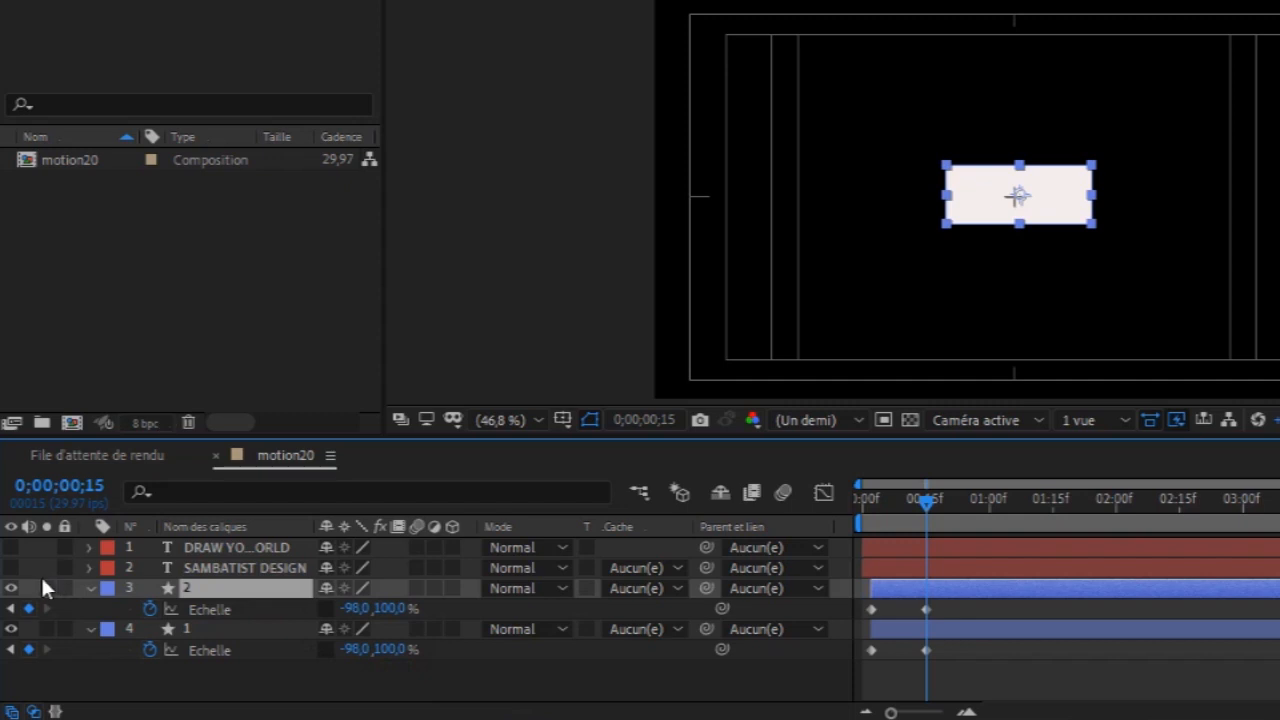
click(11, 567)
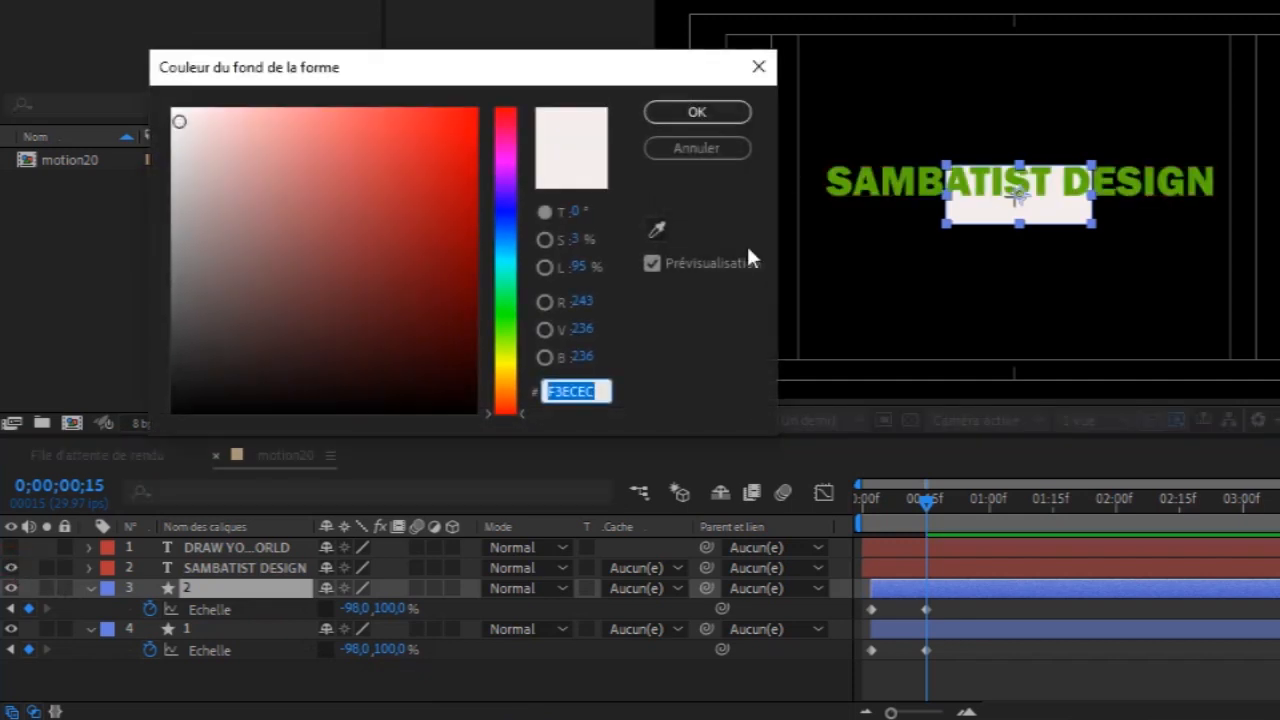
click(655, 229)
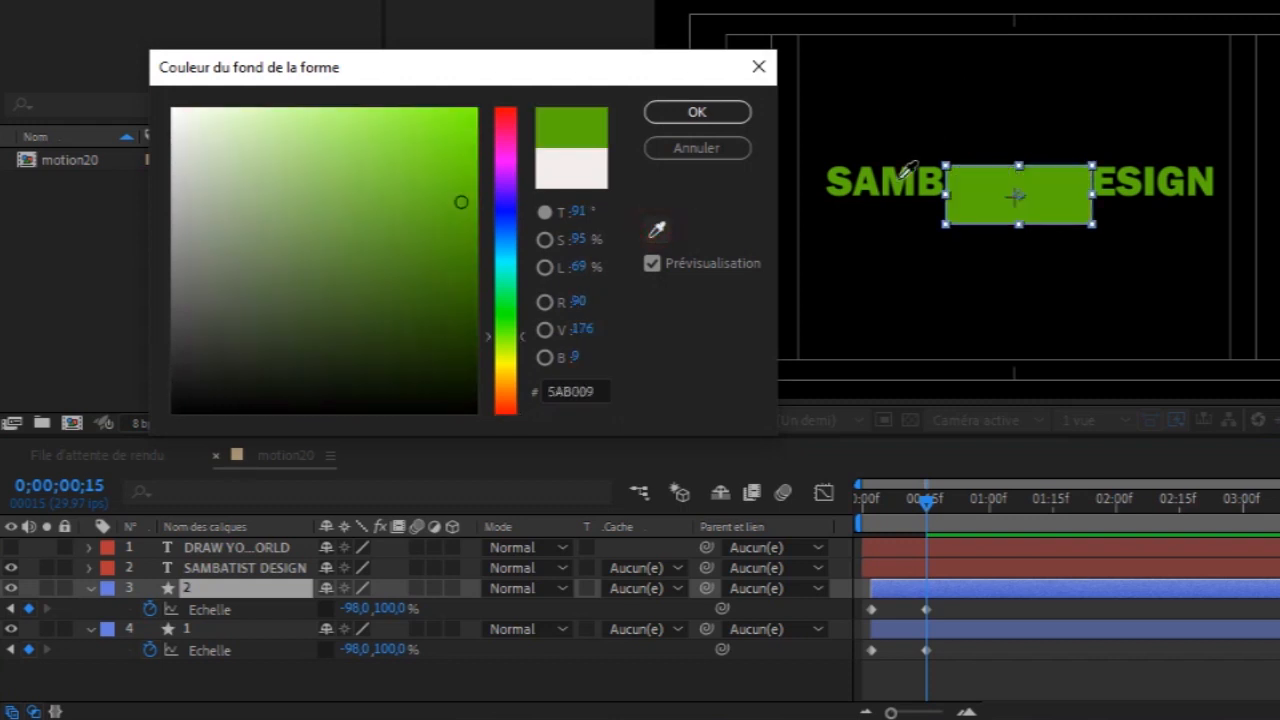
click(902, 182)
click(727, 112)
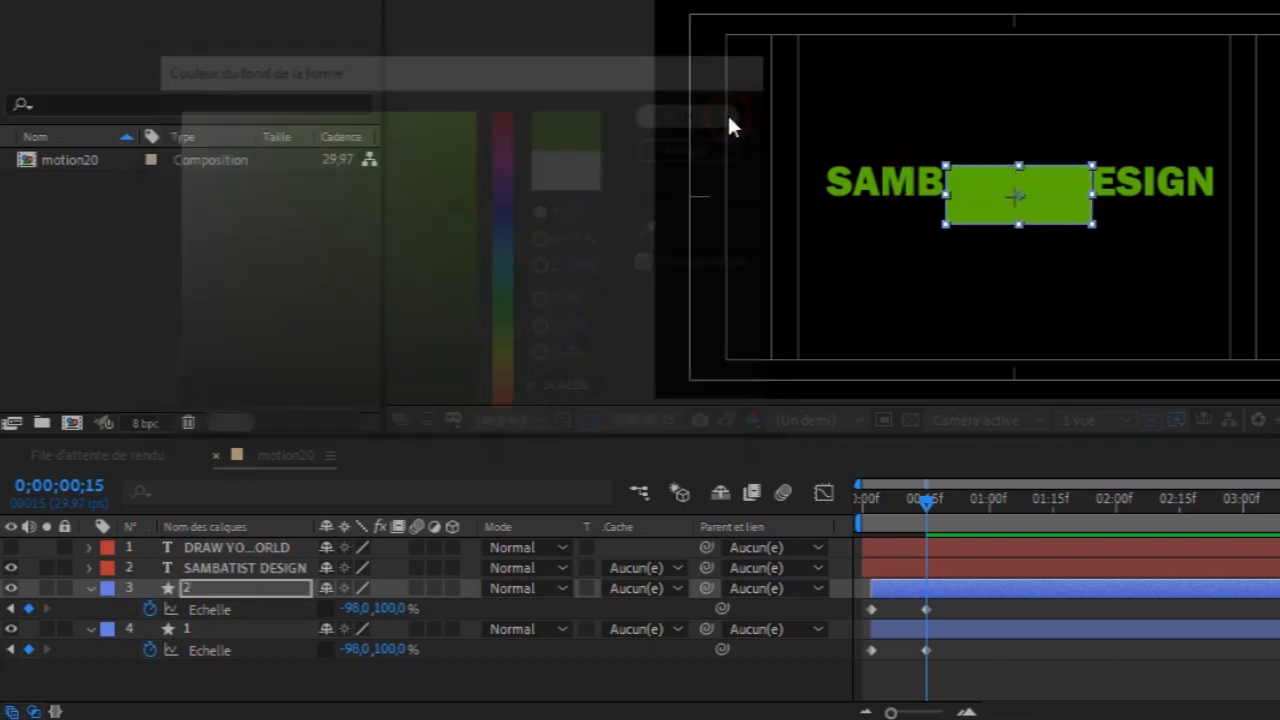
drag(950, 530, 856, 519)
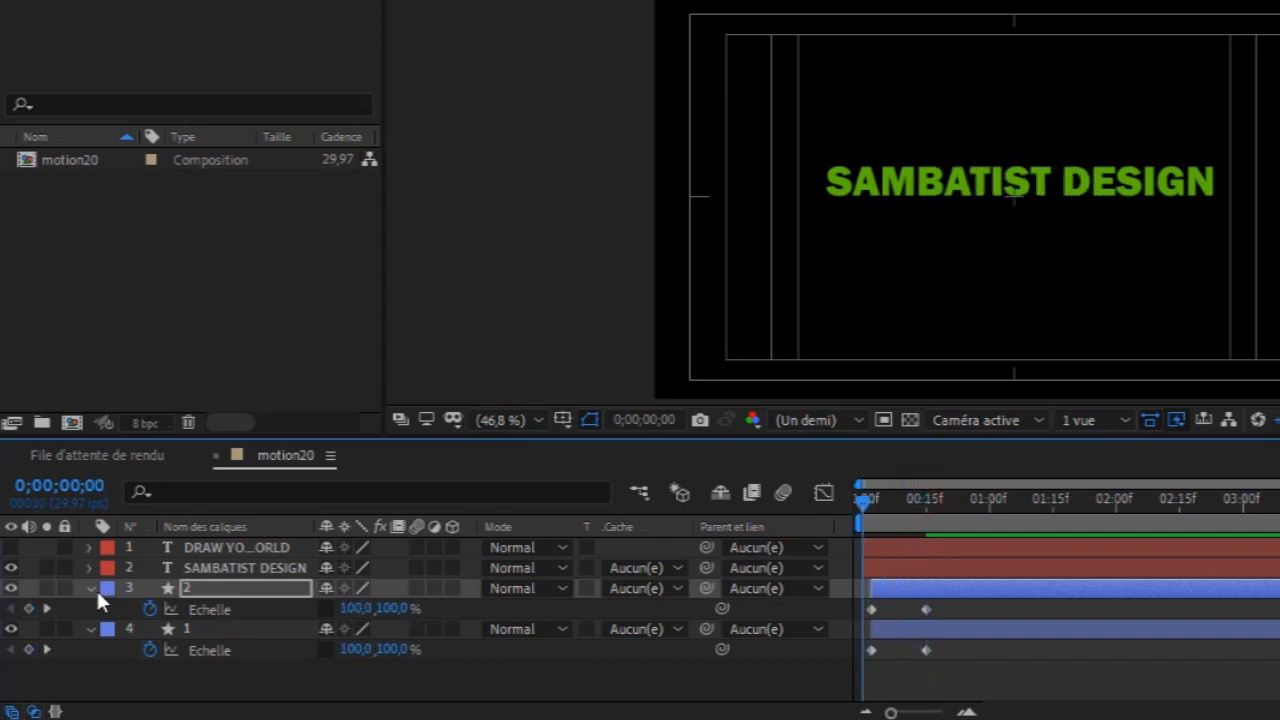
click(11, 567)
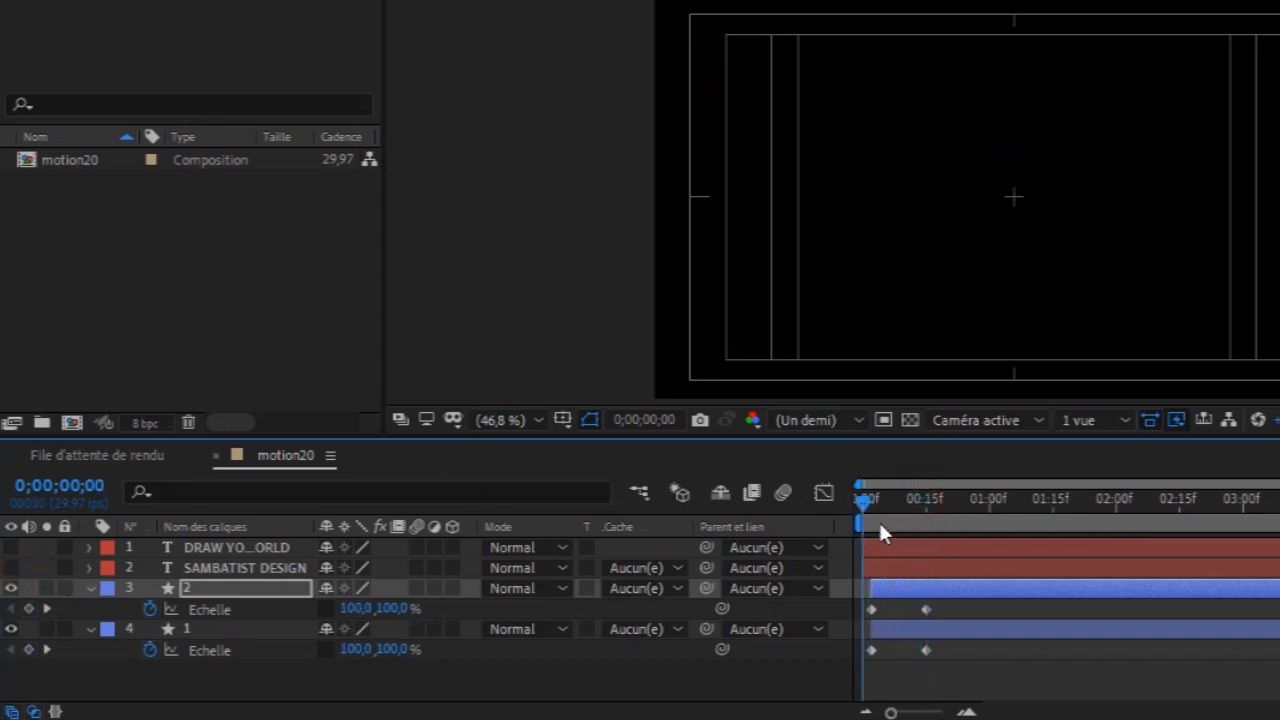
Shift layer 2's Scale keyframes forward in time, placing the first at 0;00;00;10 and the second past 0;00;00;15.
drag(873, 515, 905, 506)
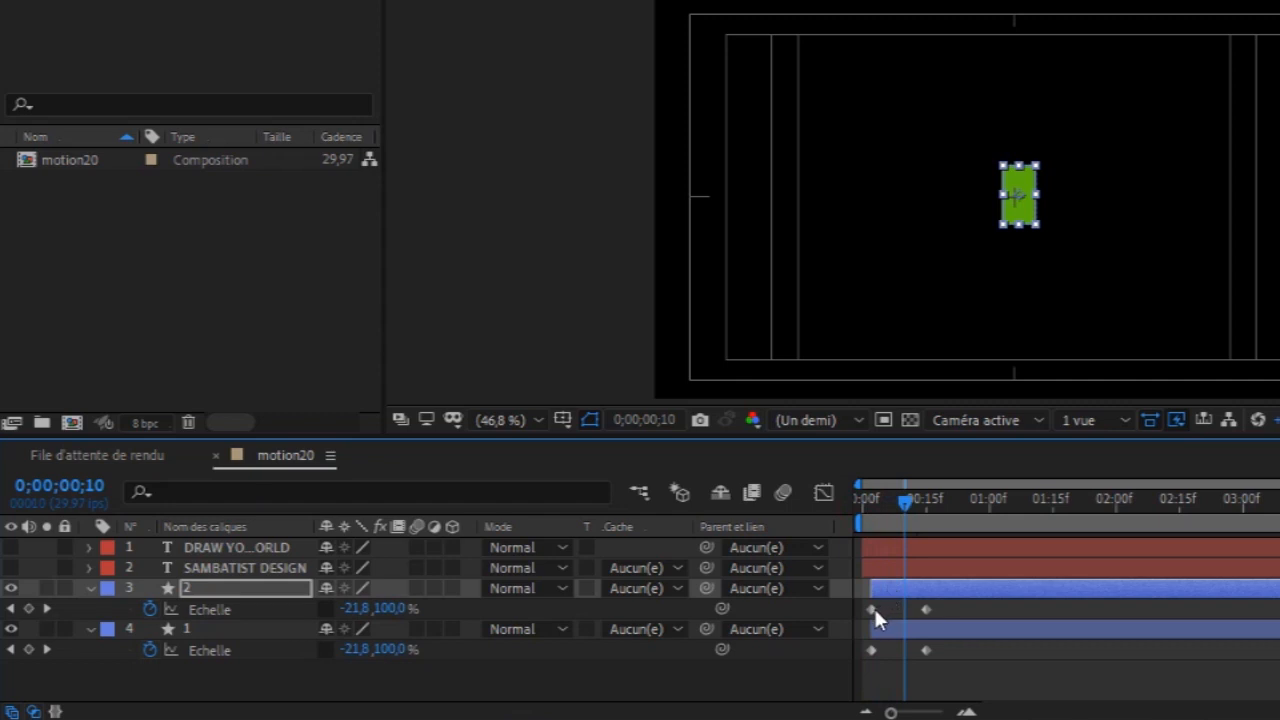
click(873, 609)
drag(879, 612, 904, 613)
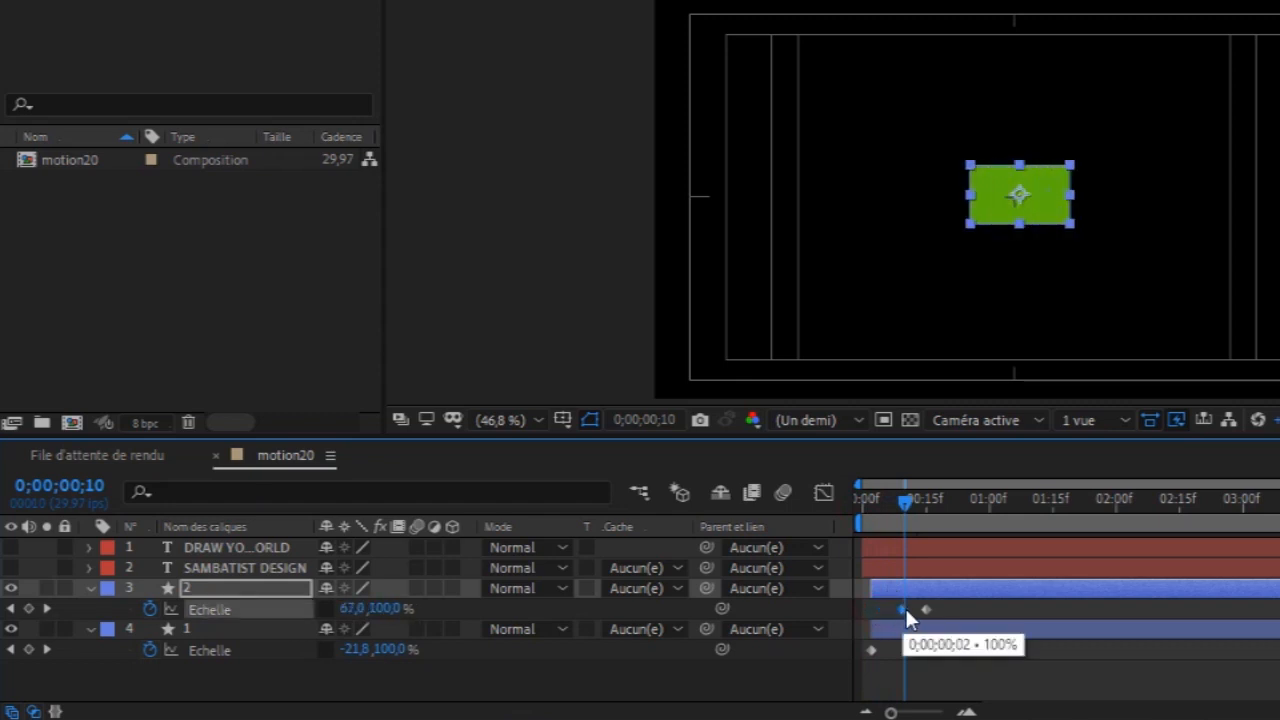
drag(925, 610, 952, 611)
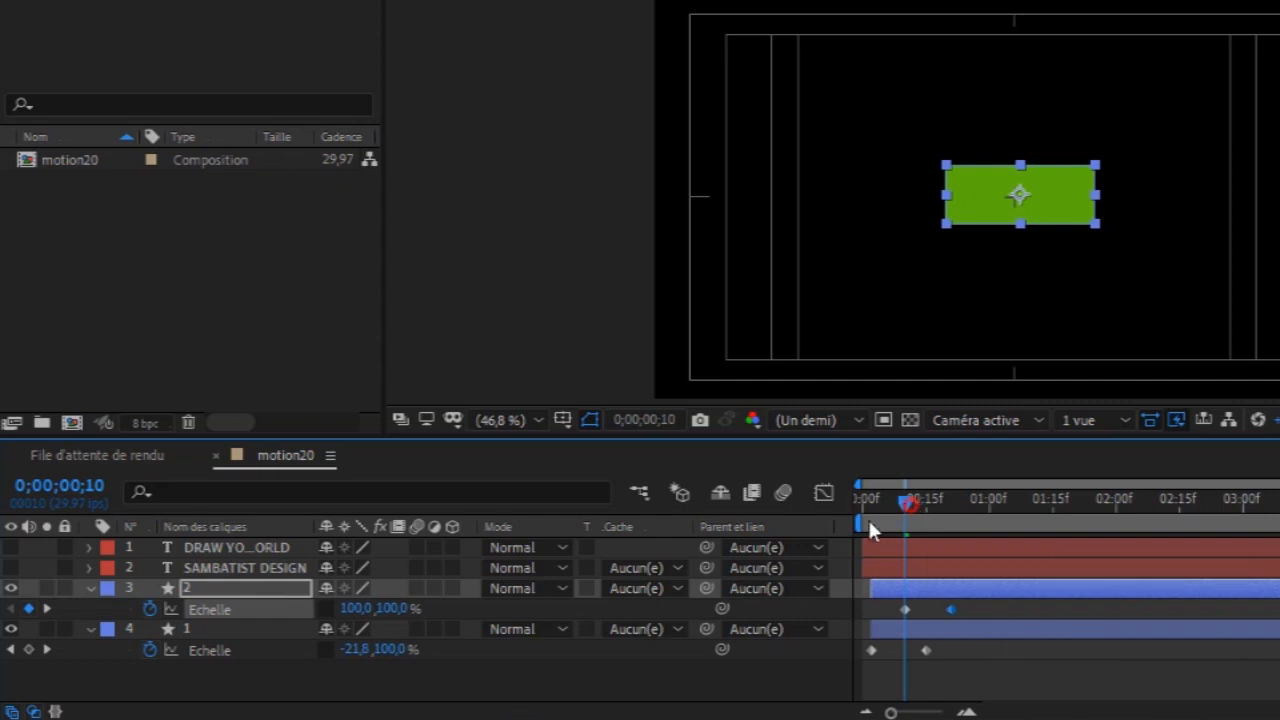
Preview the staggered rectangle animation from the start and return to 0;00;00;02.
drag(908, 503, 808, 543)
key(space)
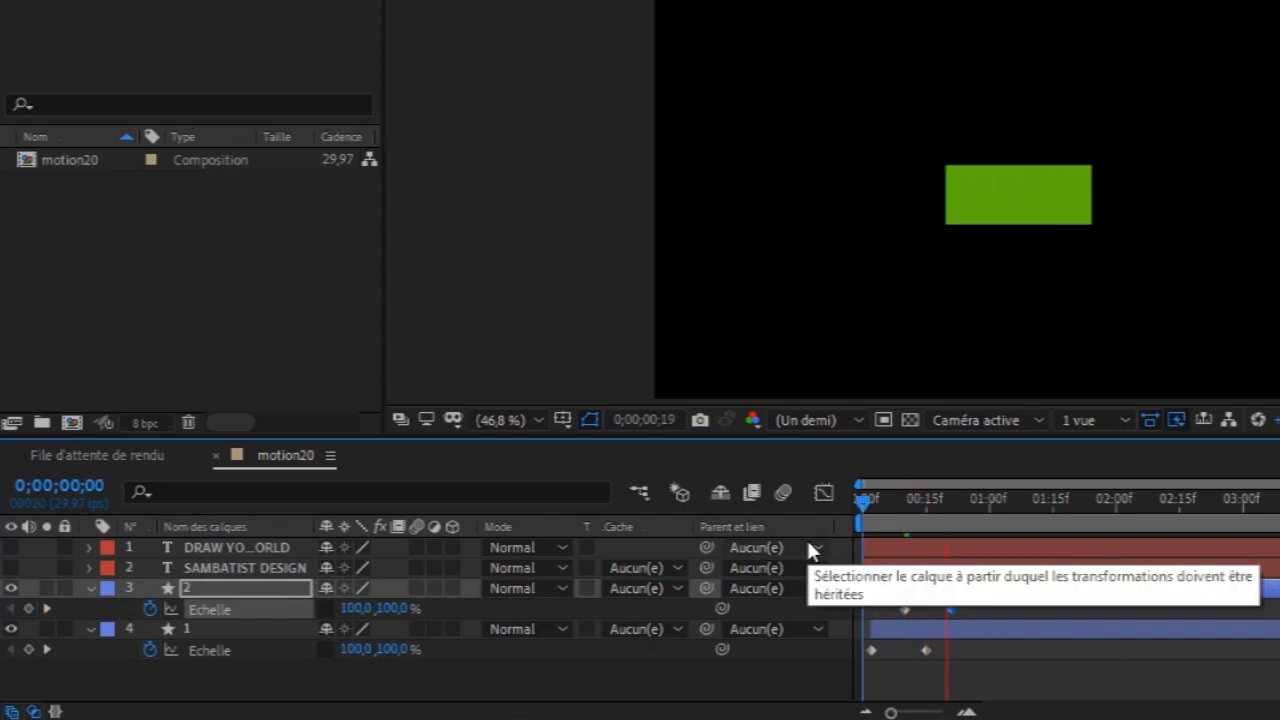
key(space)
drag(1000, 507, 870, 553)
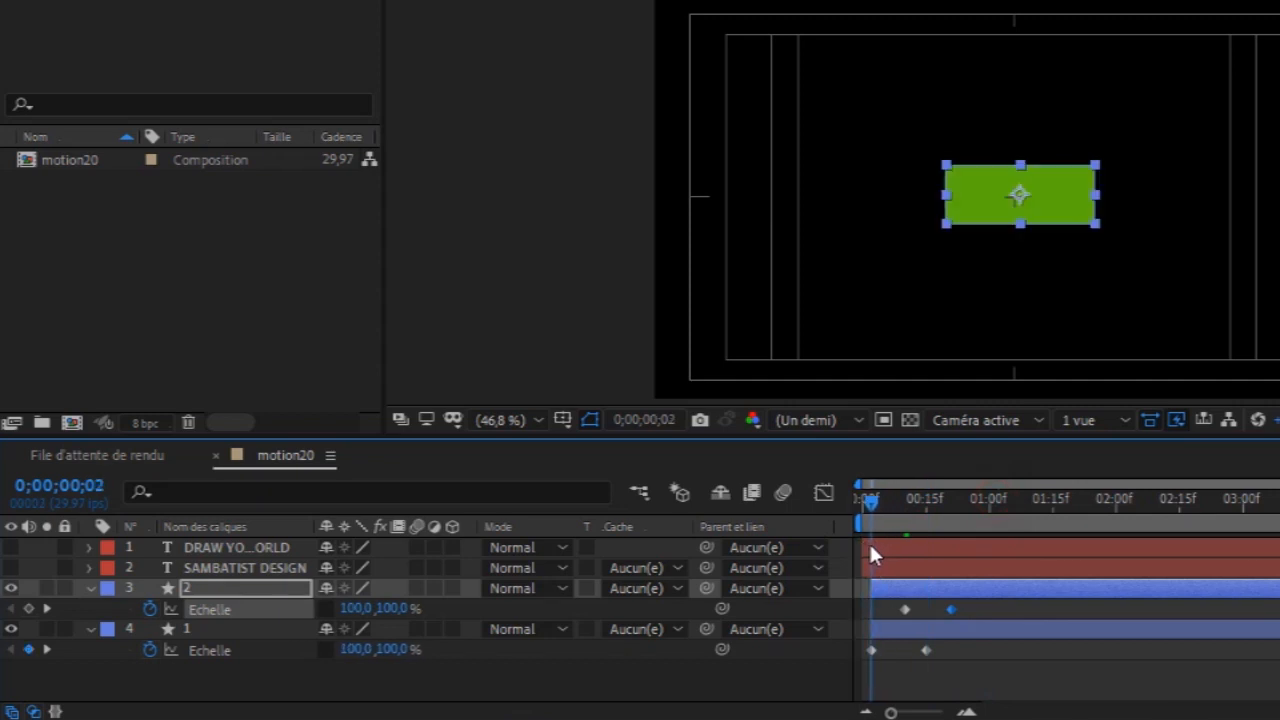
Tighten the flips by moving layer 1's second Scale keyframe to about 0;00;00;11 and layer 2's pair to about 0;00;00;07 and 0;00;00;16.
key(space)
key(space)
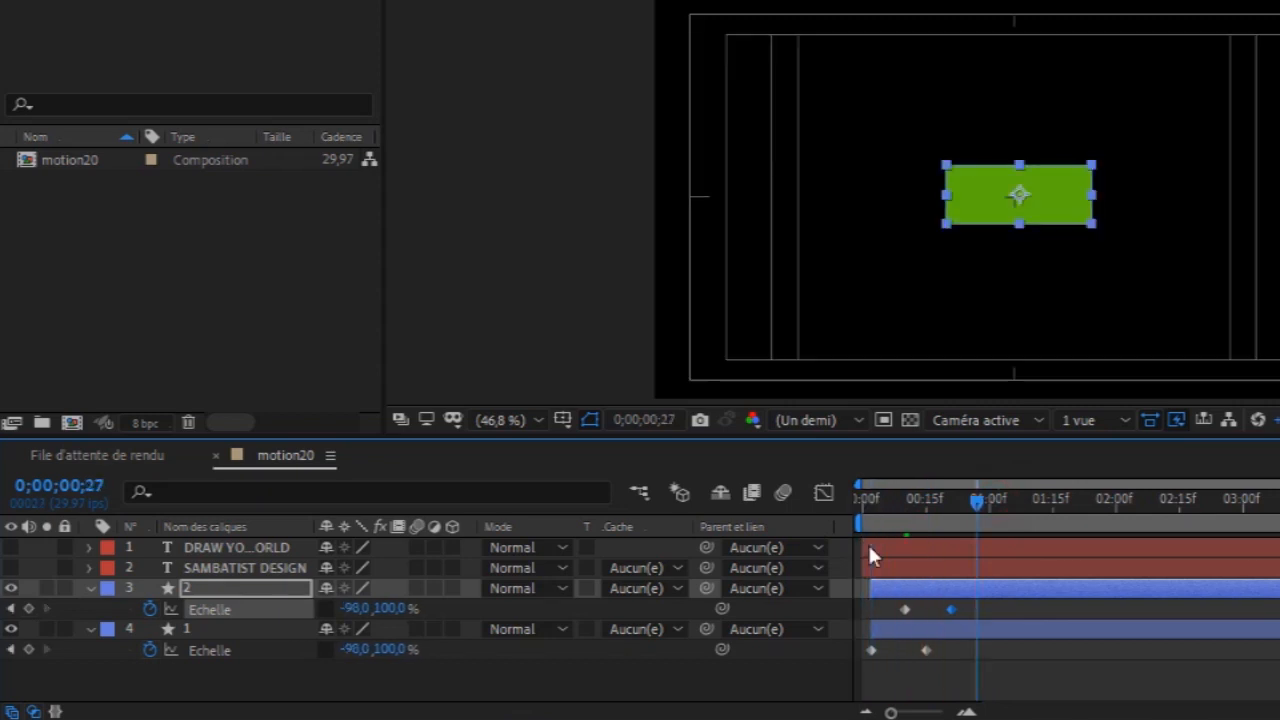
drag(976, 503, 914, 538)
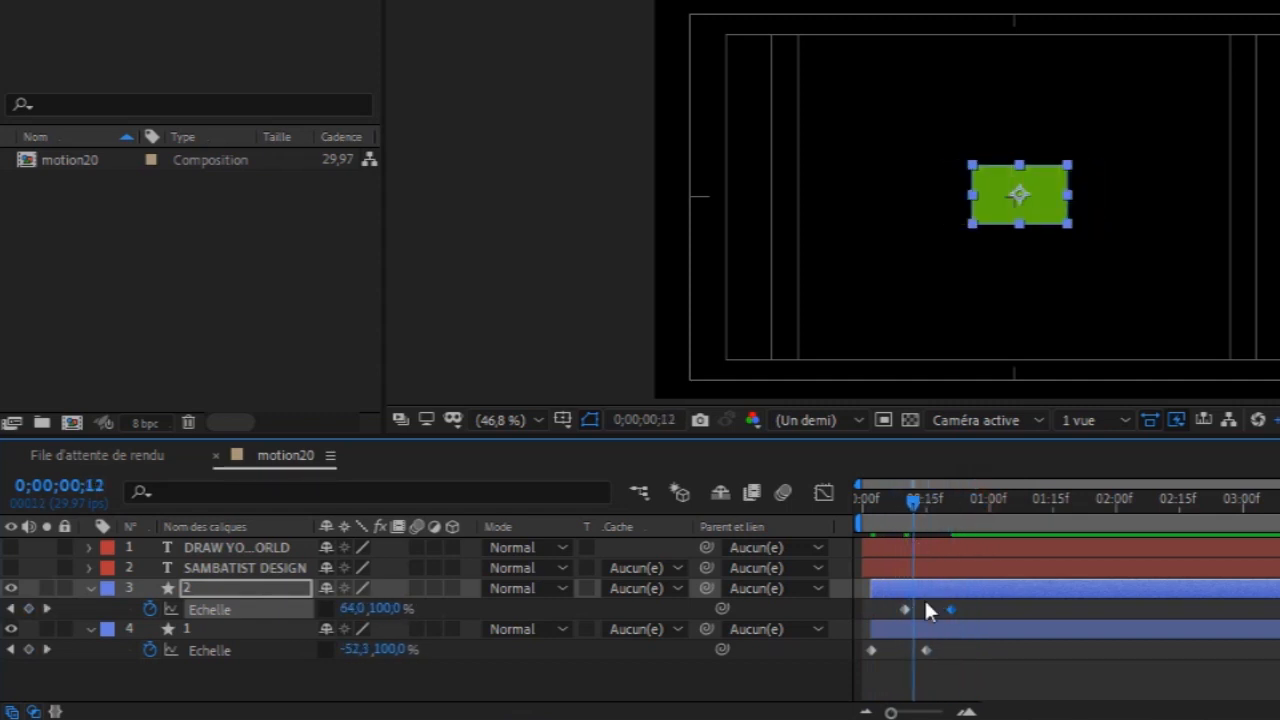
drag(907, 608, 905, 608)
mouse_move(938, 500)
mouse_down()
mouse_move(949, 508)
mouse_move(937, 518)
mouse_up()
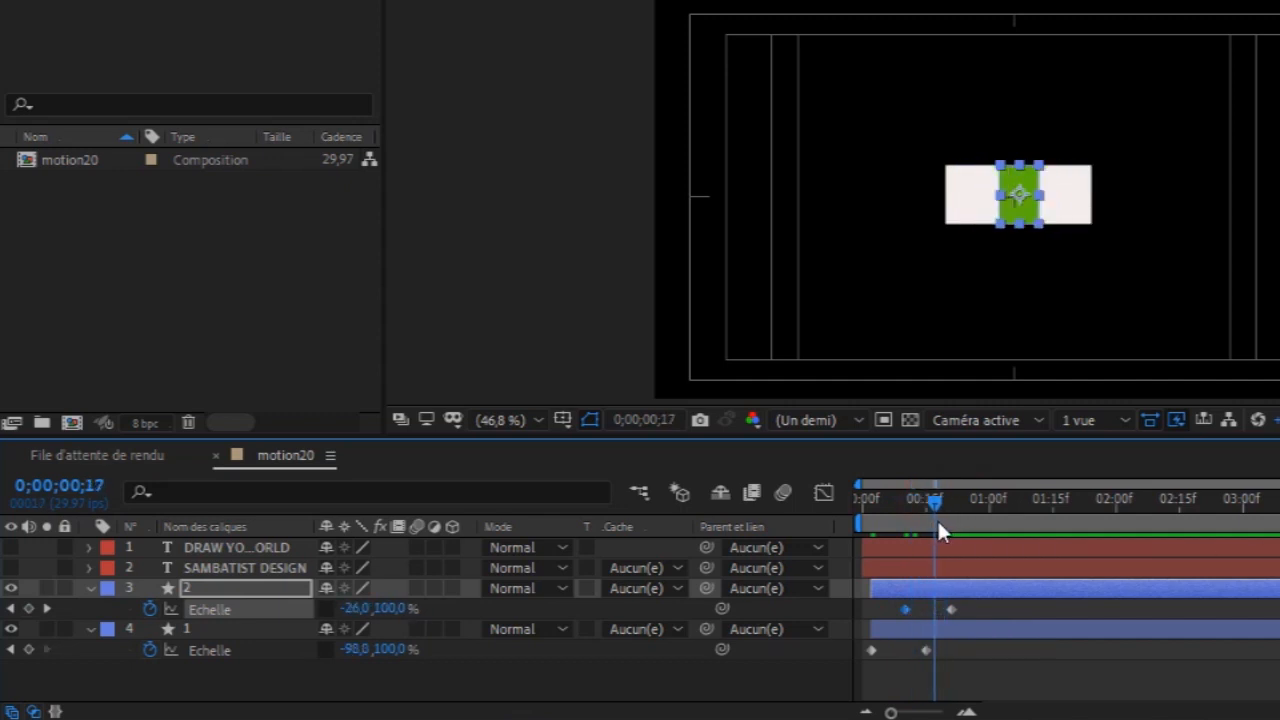
drag(925, 648, 929, 607)
drag(930, 500, 933, 500)
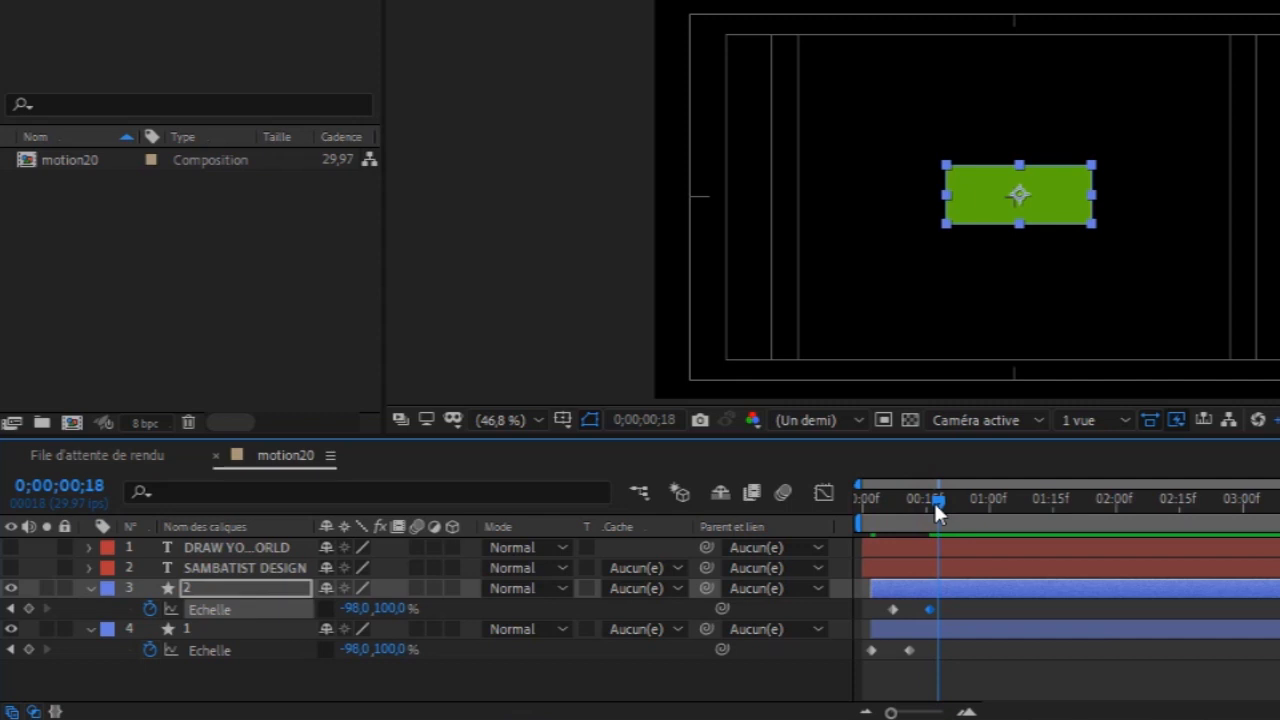
Add a third Scale keyframe of -6,0, 153,0 % to layer 2 at 0;00;00;19 and preview the animation.
drag(391, 608, 371, 608)
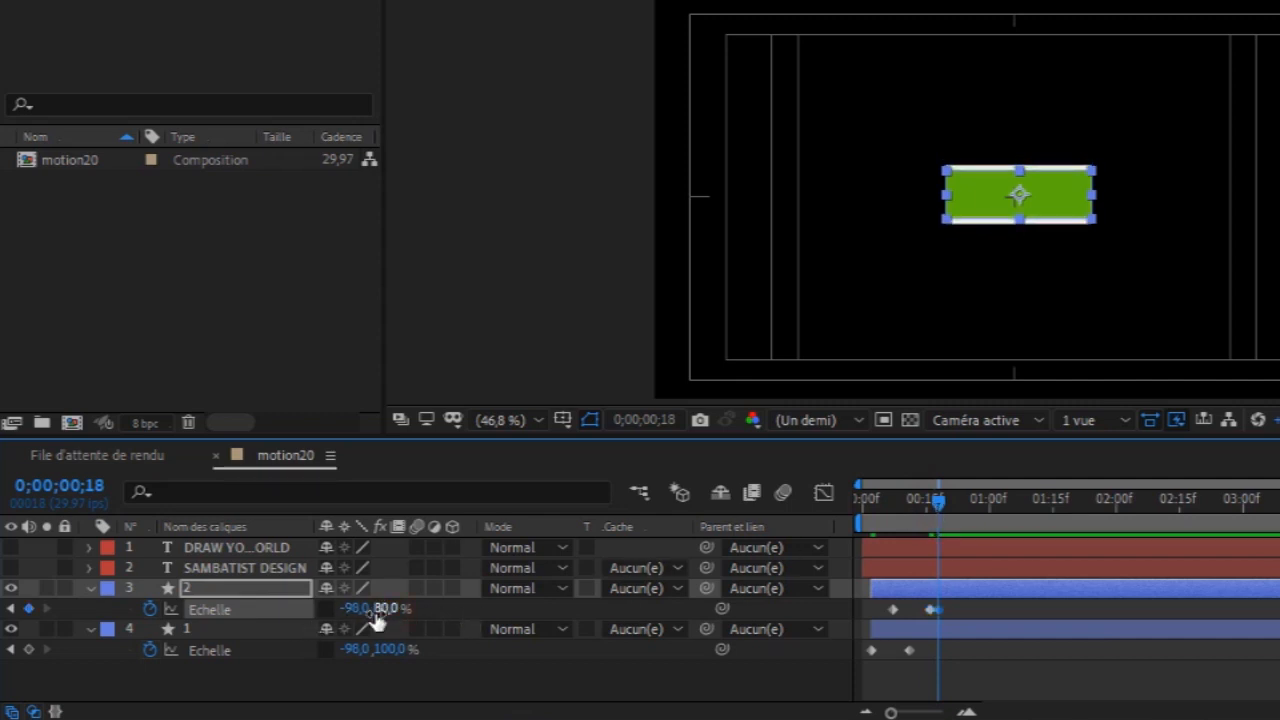
key(ctrl+z)
drag(367, 616, 467, 603)
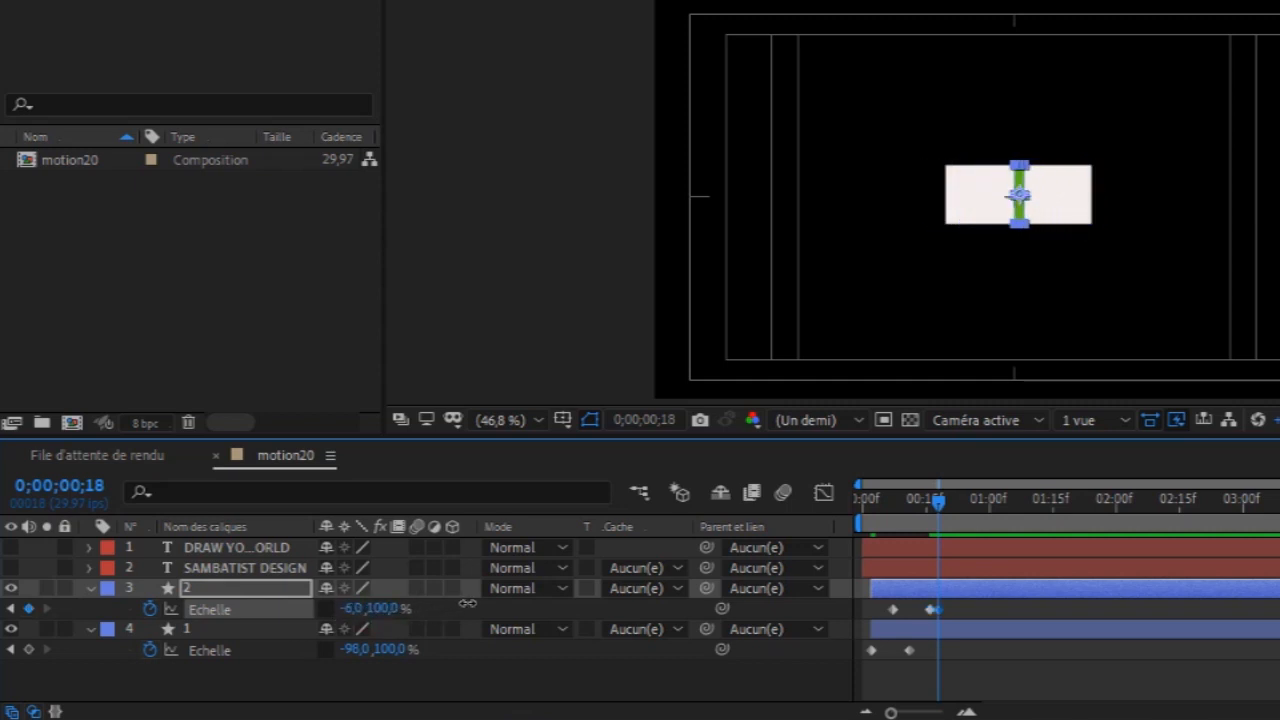
drag(390, 610, 445, 607)
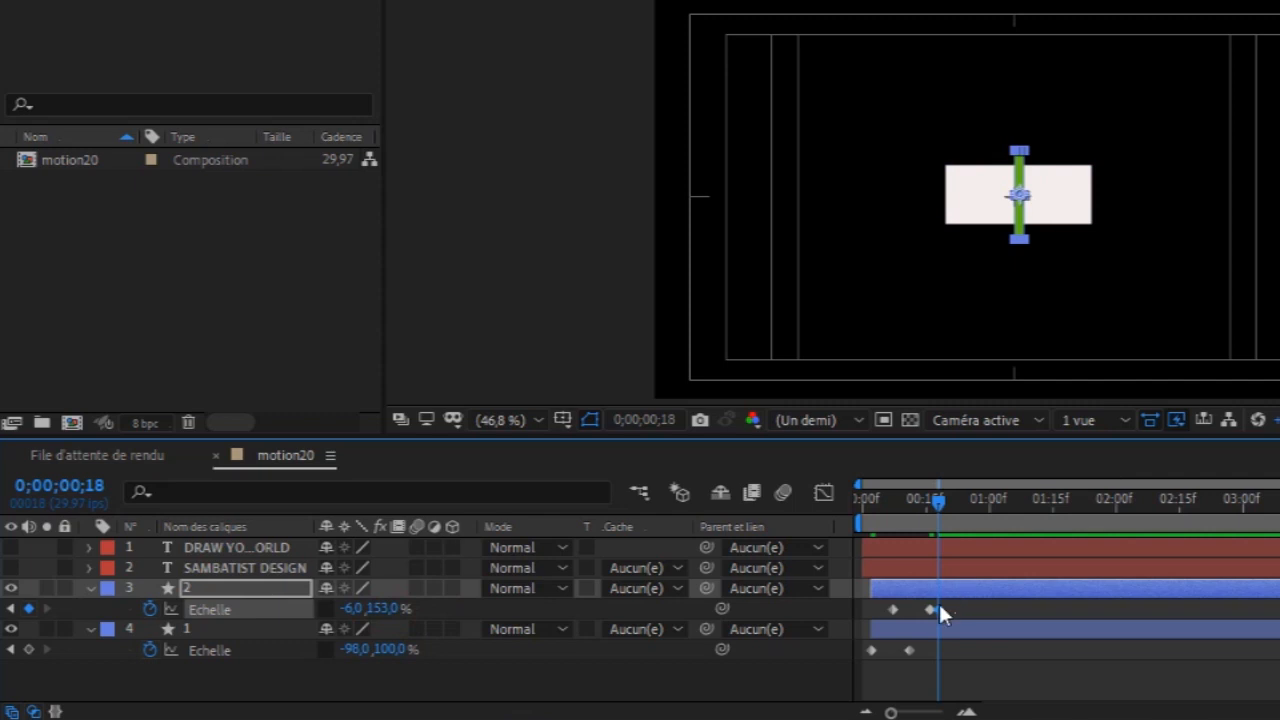
drag(936, 611, 942, 609)
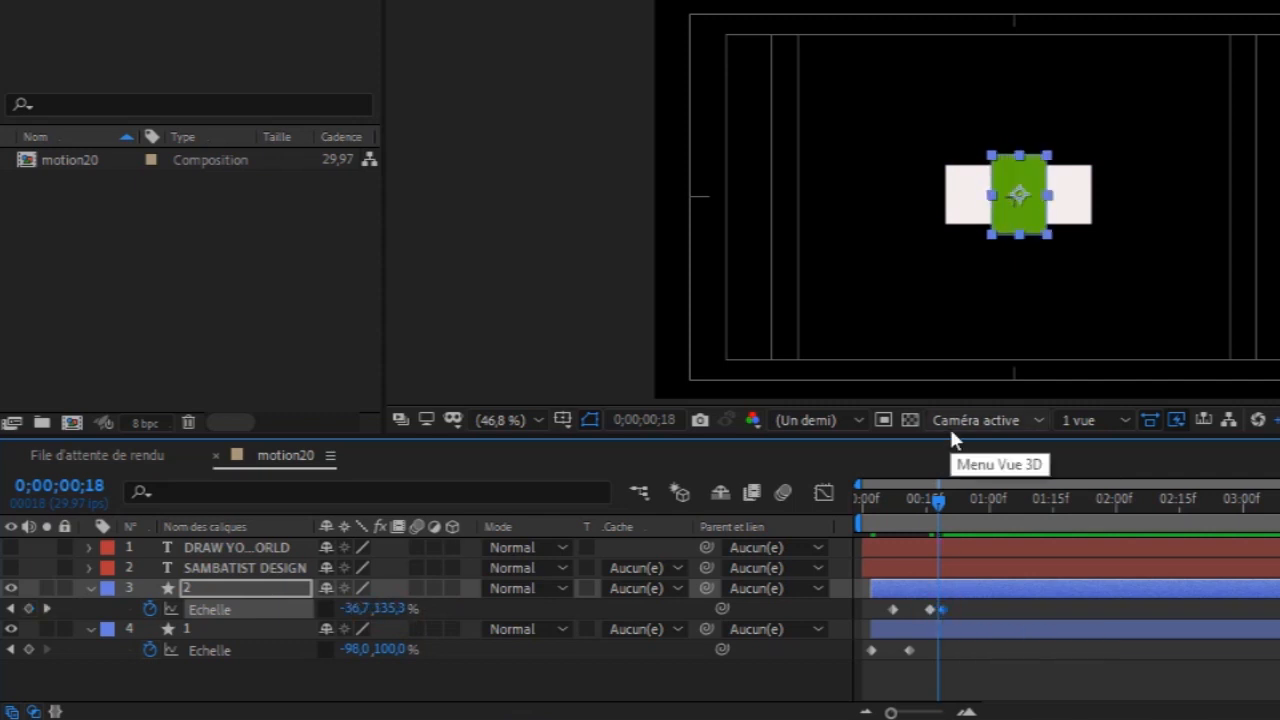
key(space)
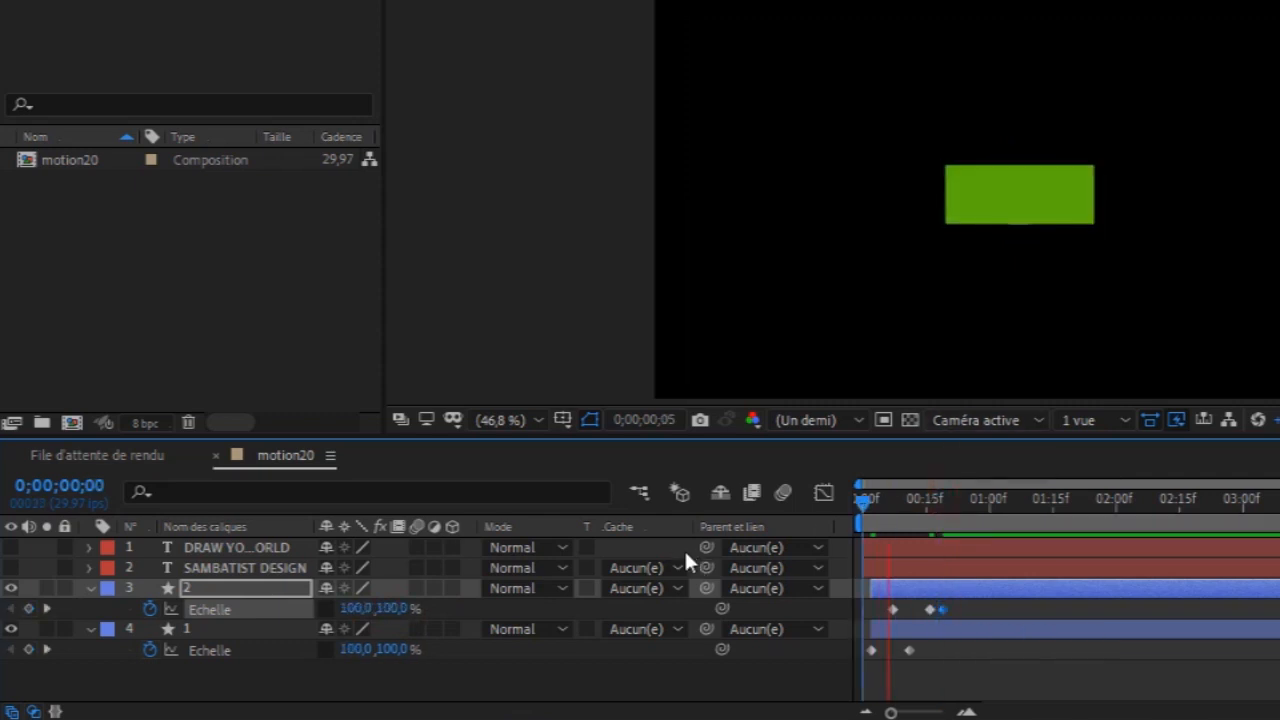
key(space)
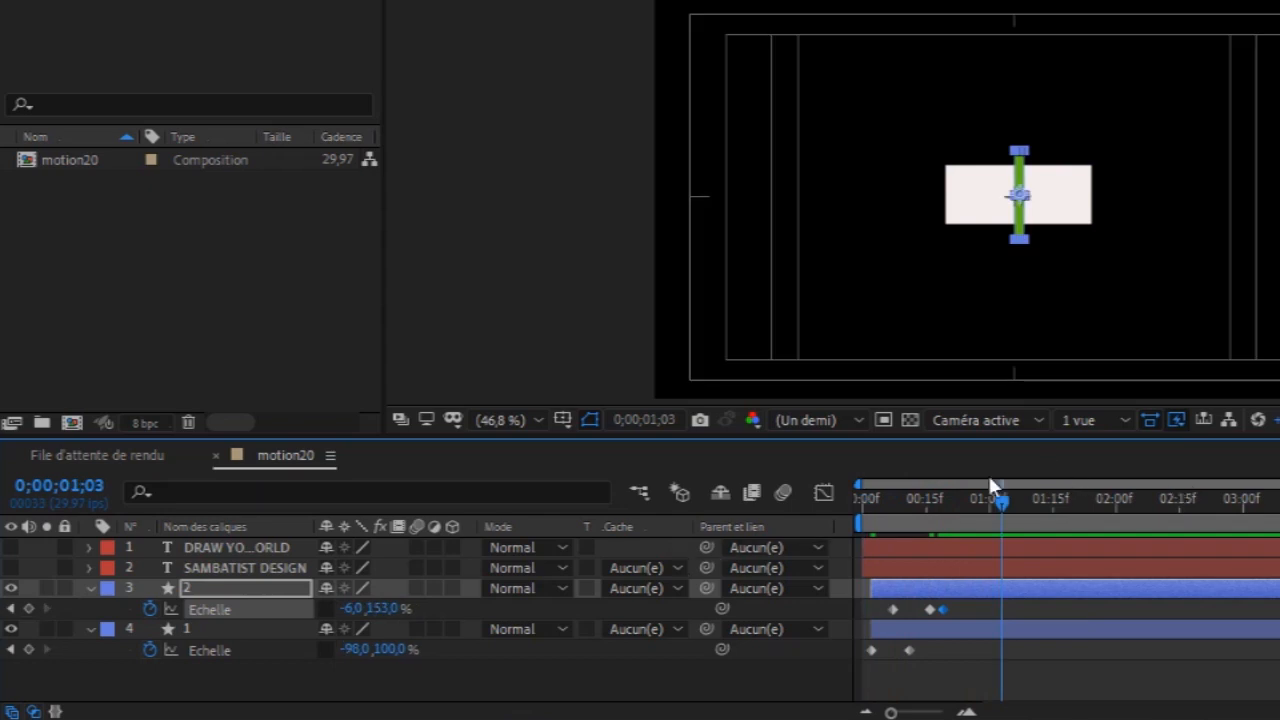
Animate layer 2's Position with a keyframe at 0;00;00;19 and another at 0;00;00;22 that moves the green bar left to X 400,5.
drag(1004, 497, 947, 520)
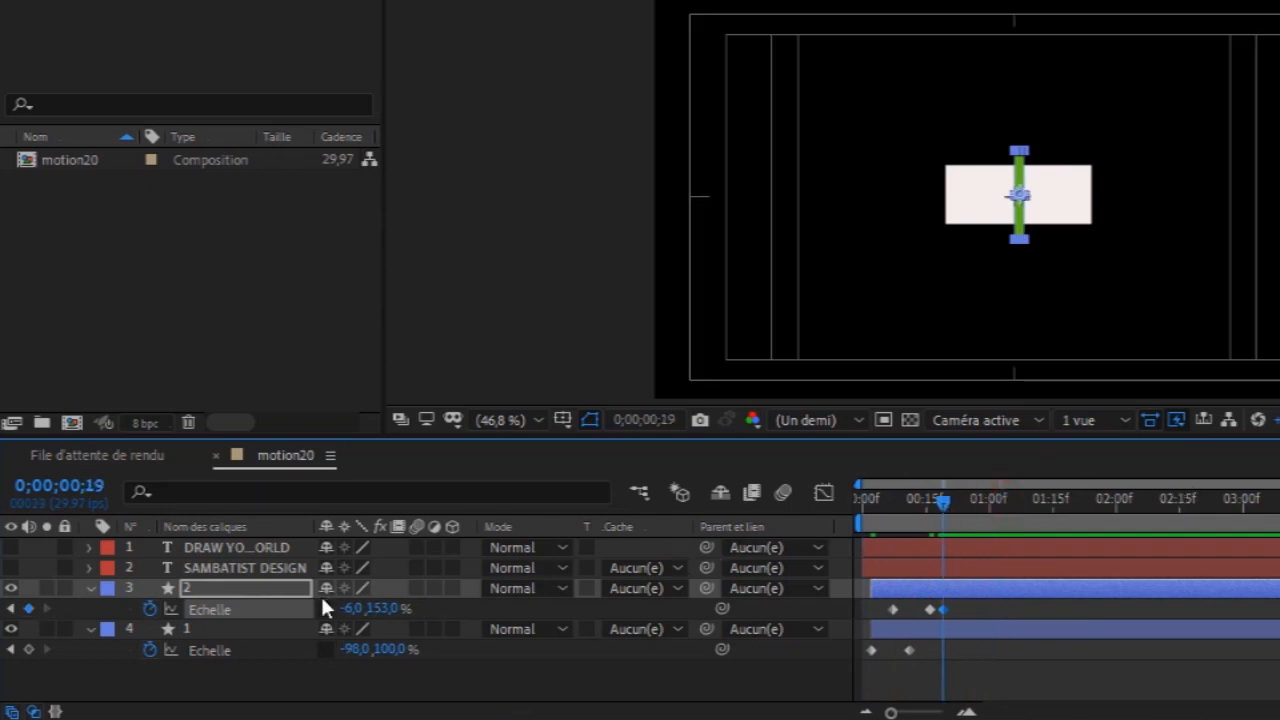
key(Return)
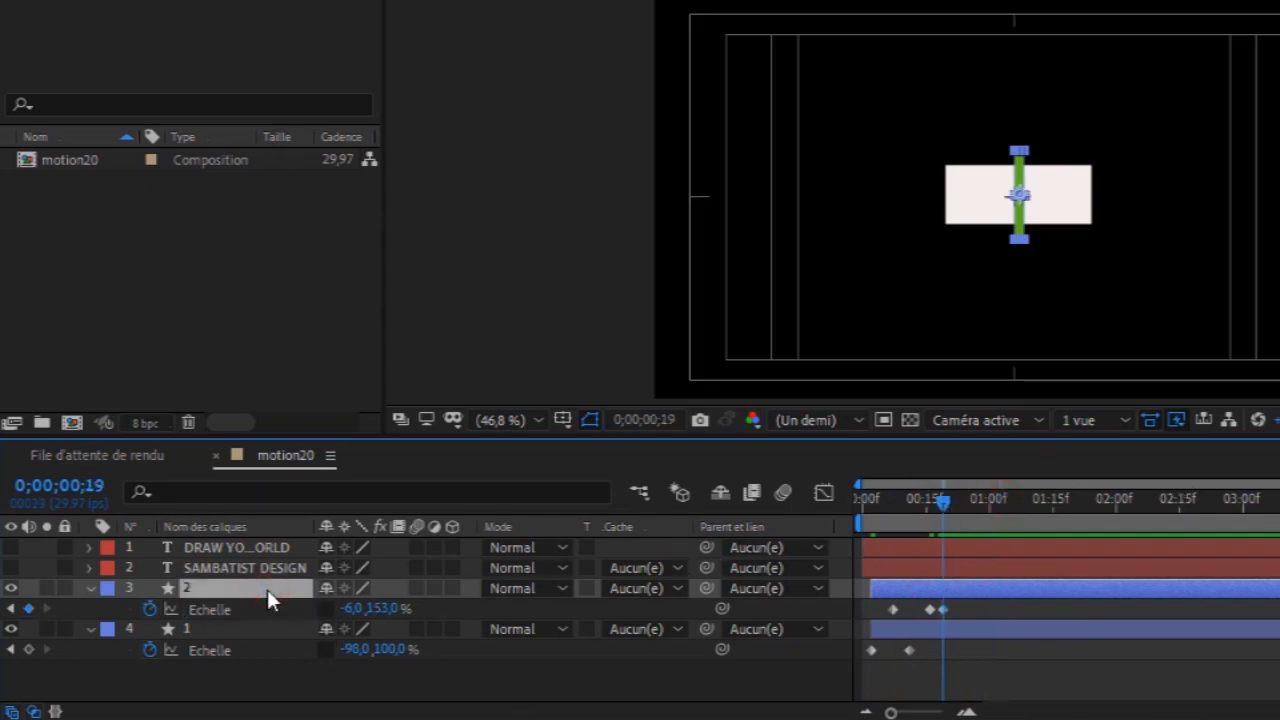
key(shift+p)
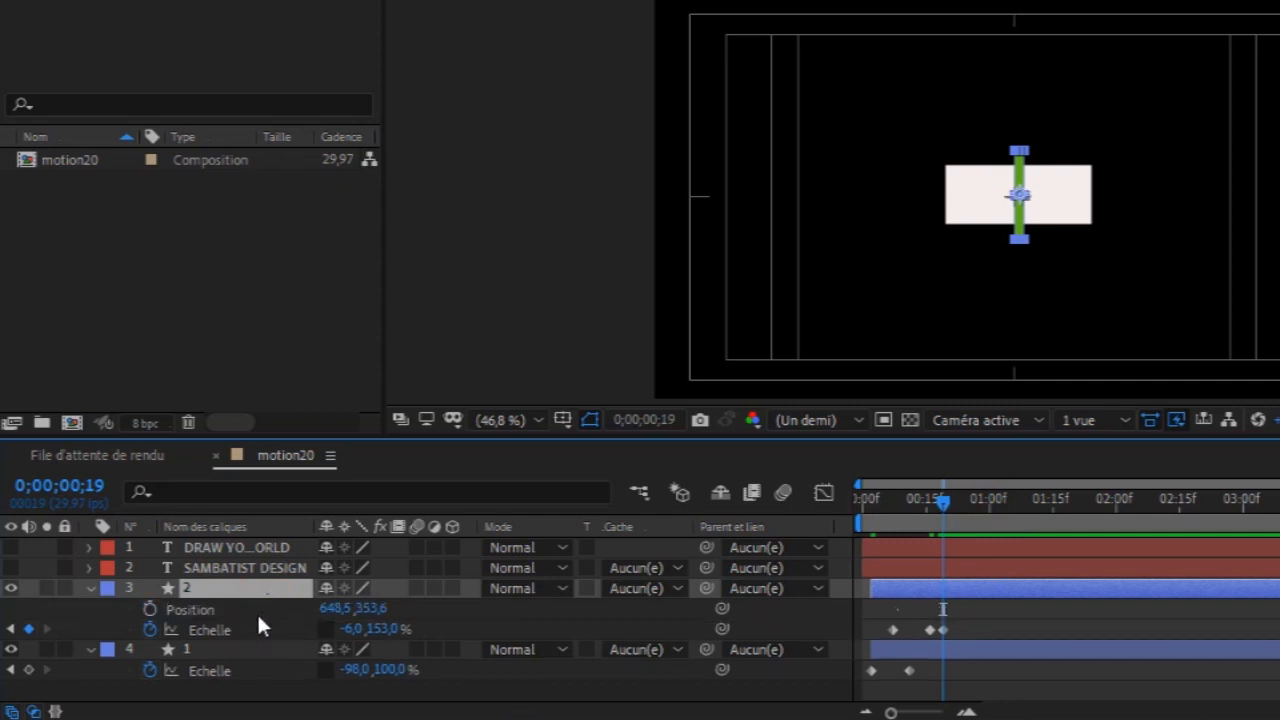
click(150, 610)
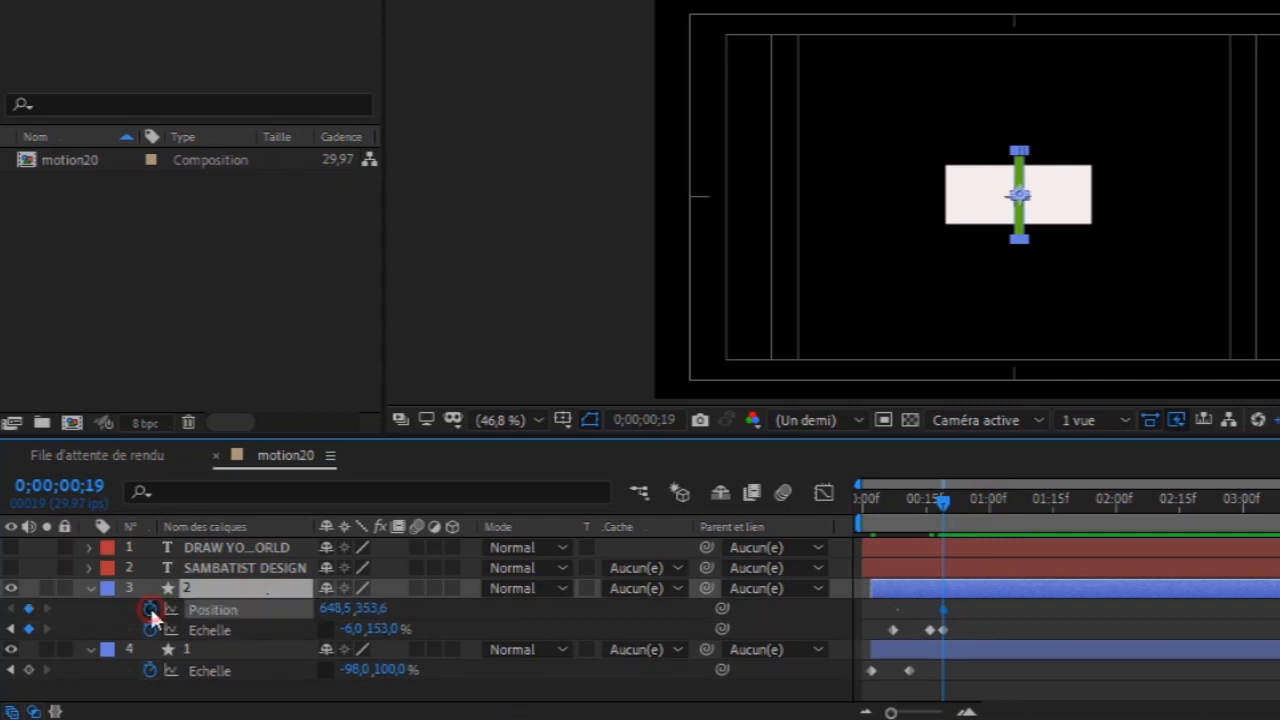
click(955, 502)
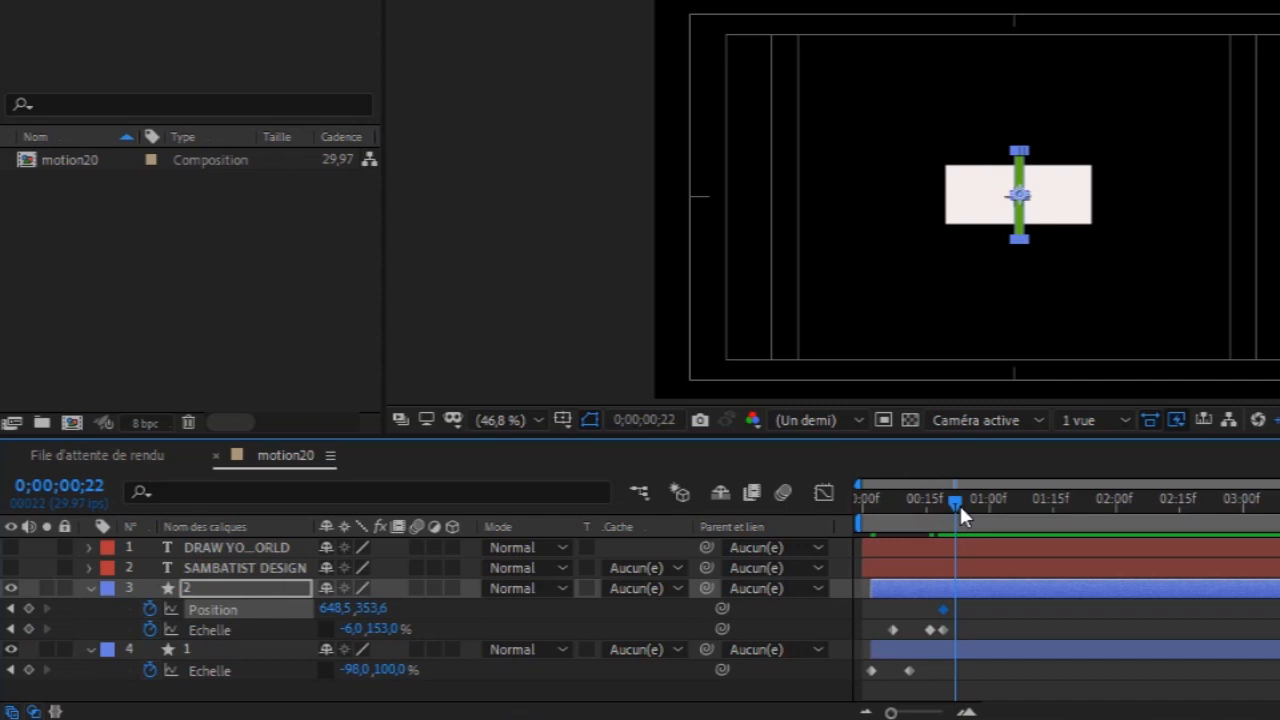
drag(340, 608, 190, 628)
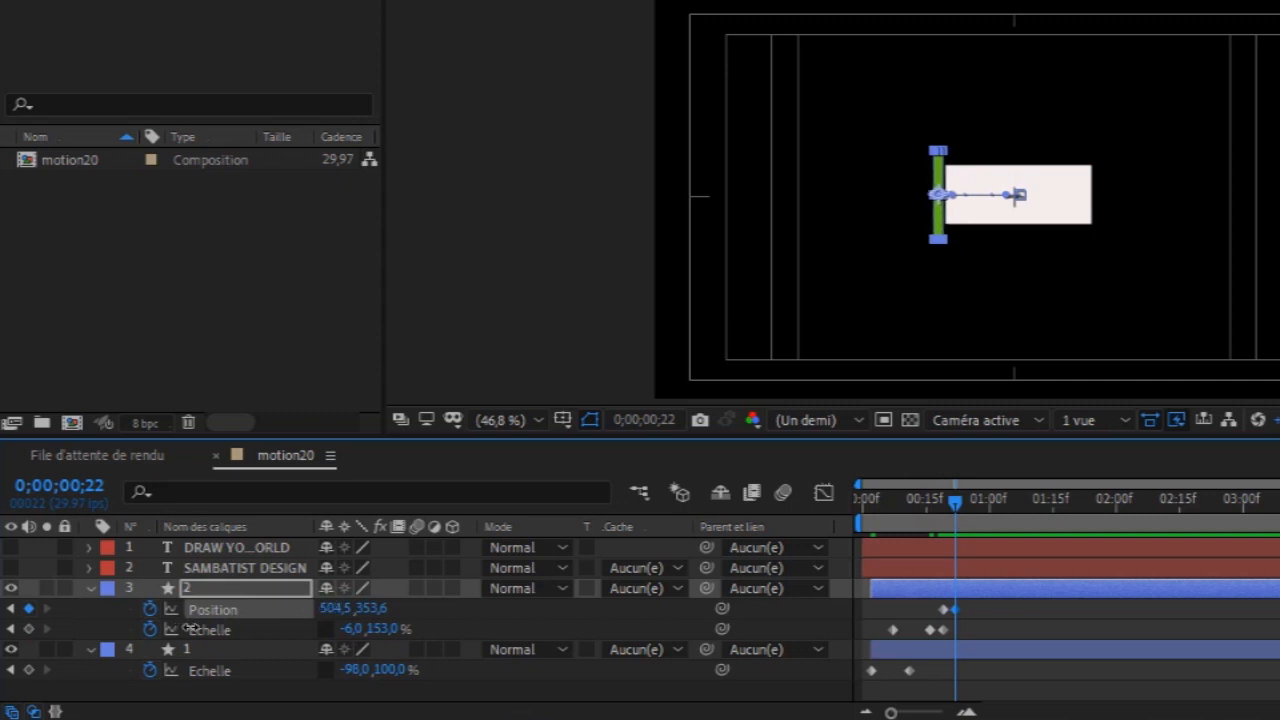
drag(190, 628, 81, 640)
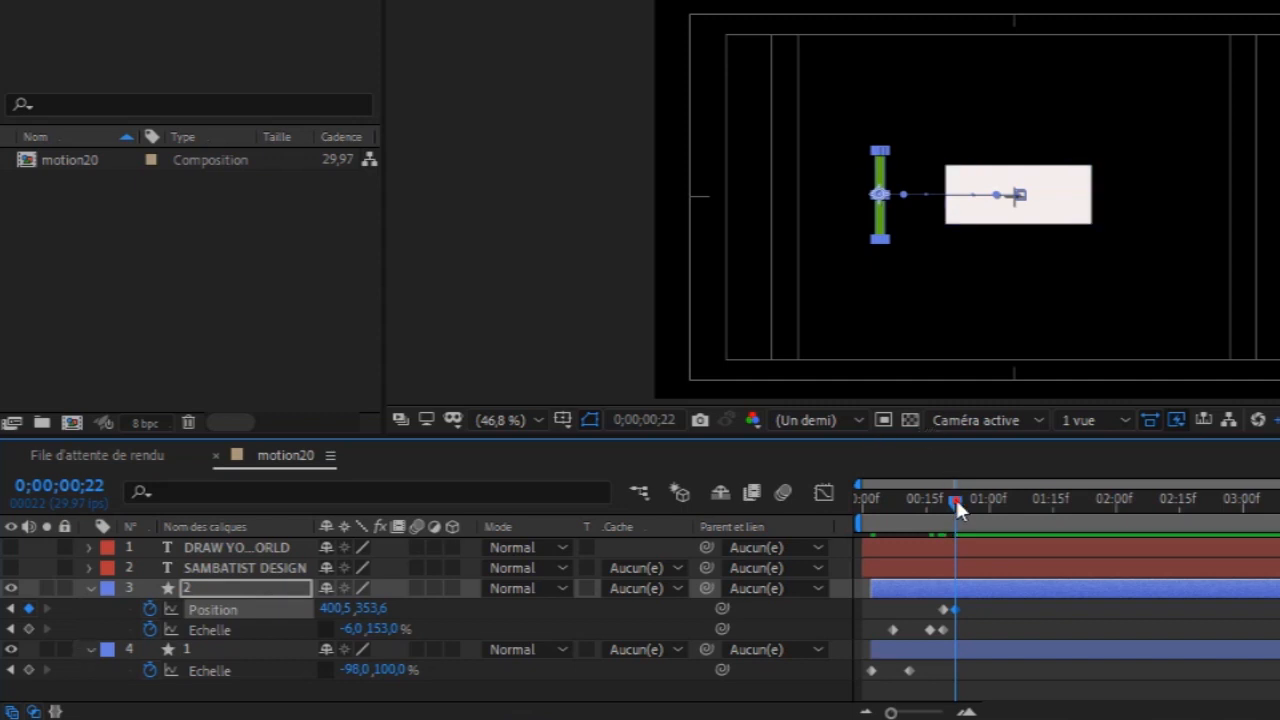
Preview the green bar's slide from the start of the composition.
drag(955, 500, 807, 528)
key(space)
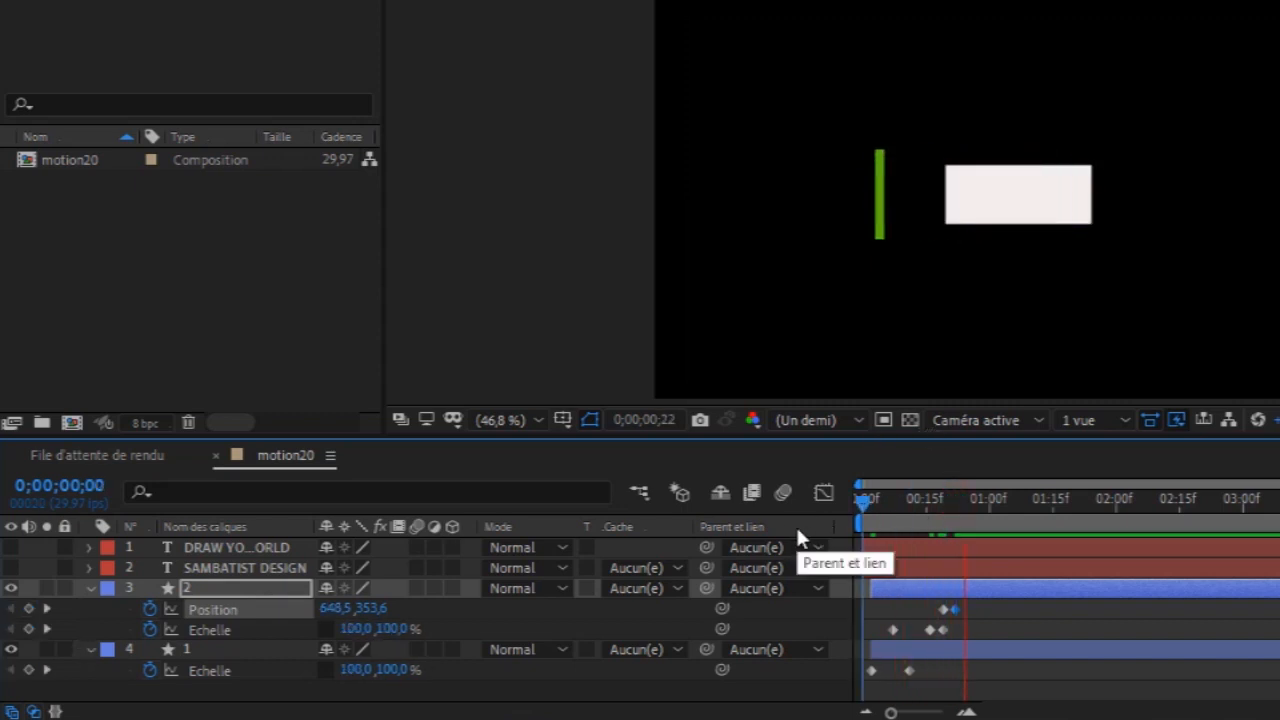
key(space)
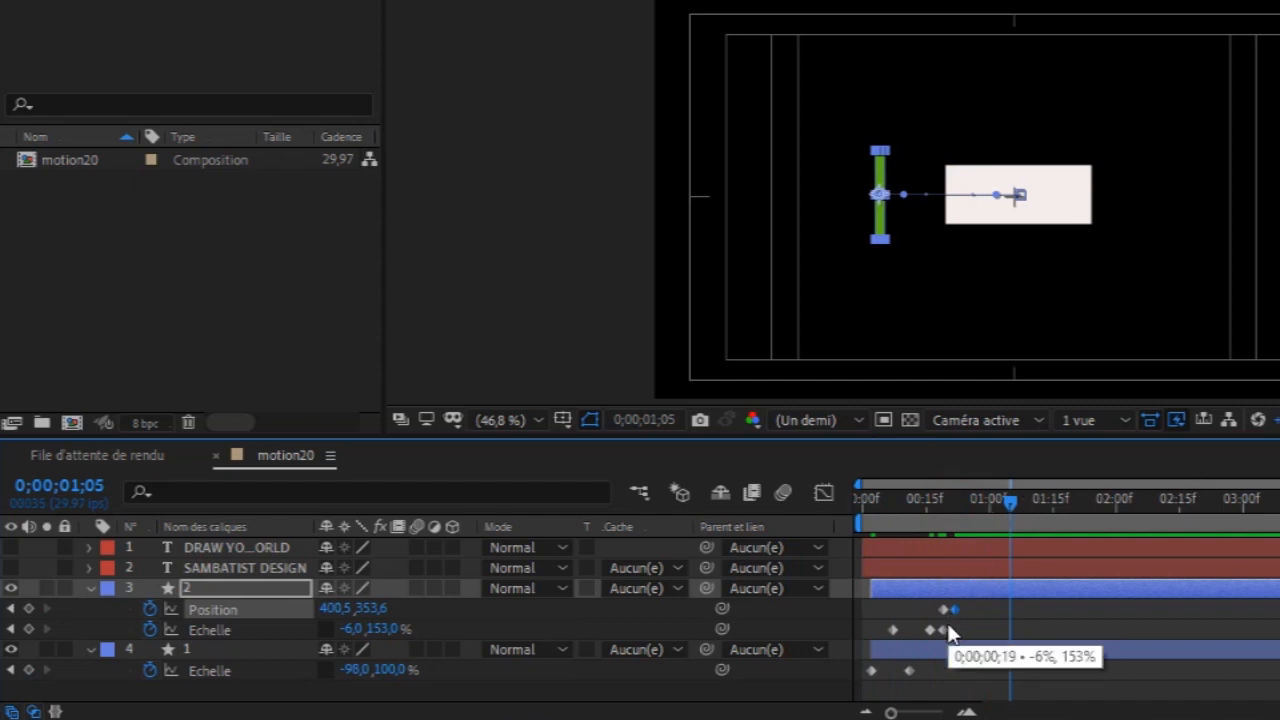
Narrow rectangle layer 1 with a new Scale keyframe of 13,0, 100,0 % at 0;00;00;19.
click(238, 649)
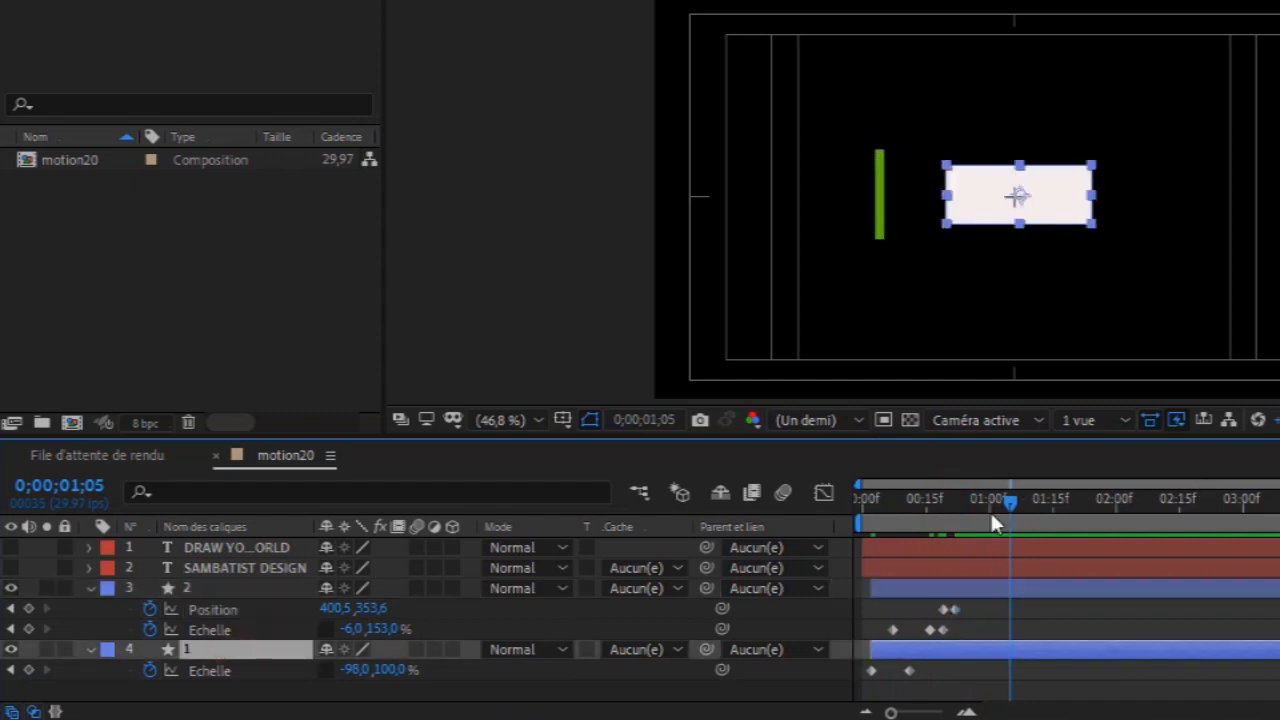
drag(1013, 500, 961, 526)
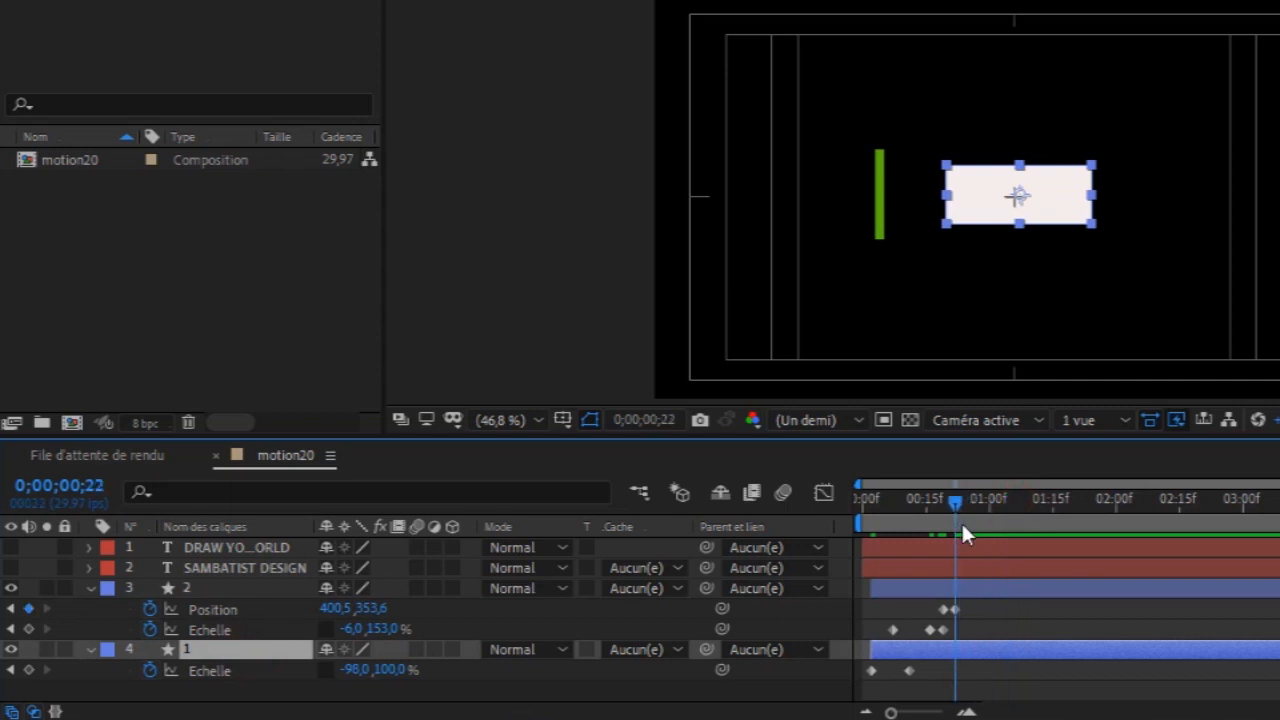
drag(961, 527, 949, 533)
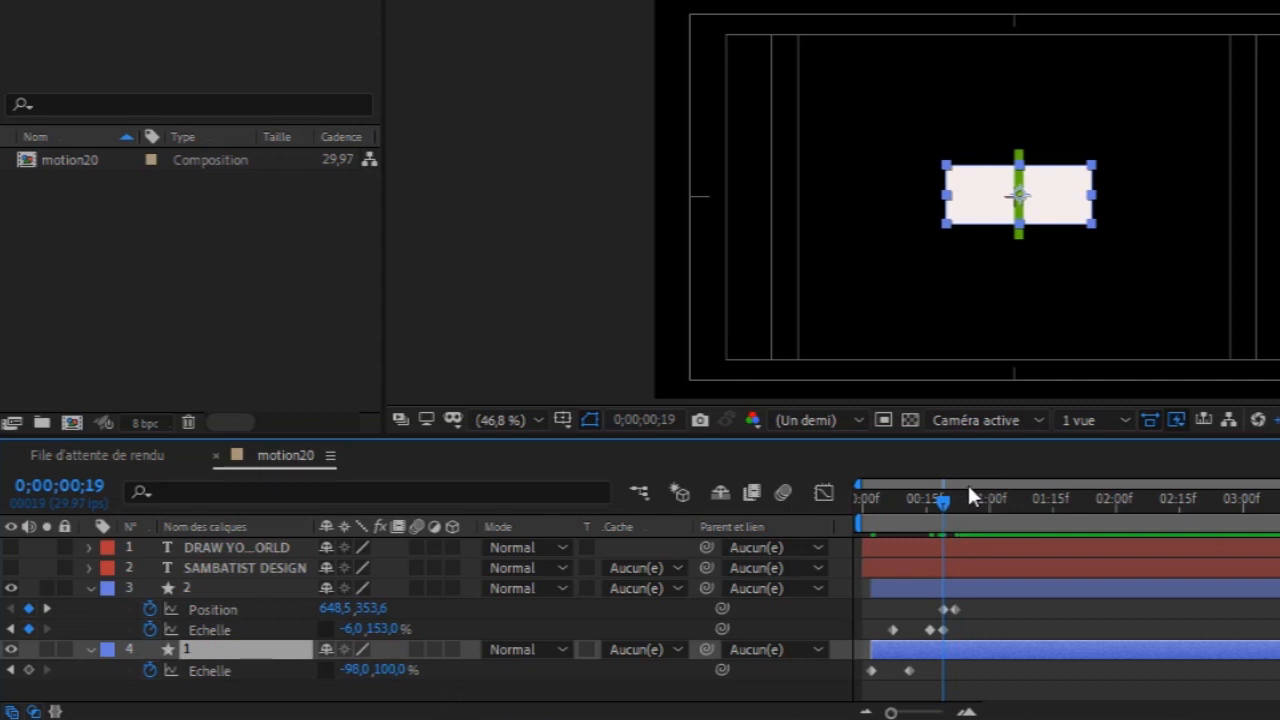
drag(366, 679, 464, 660)
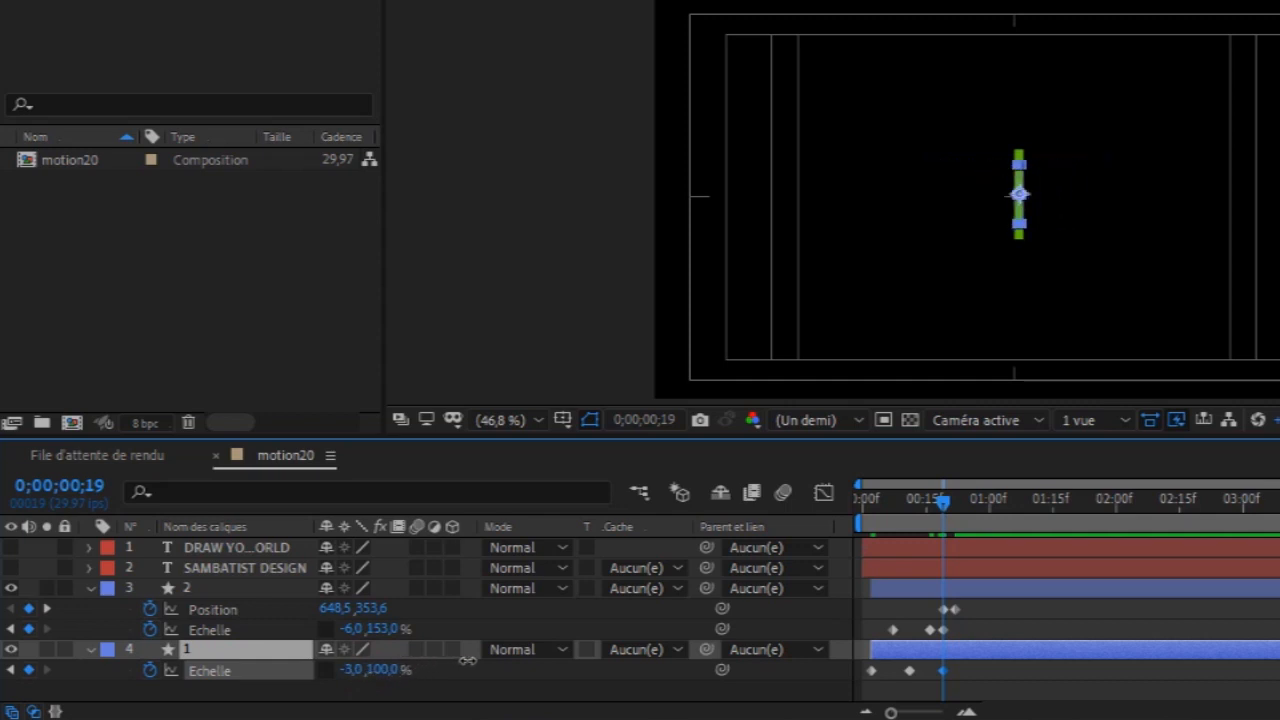
drag(468, 660, 479, 650)
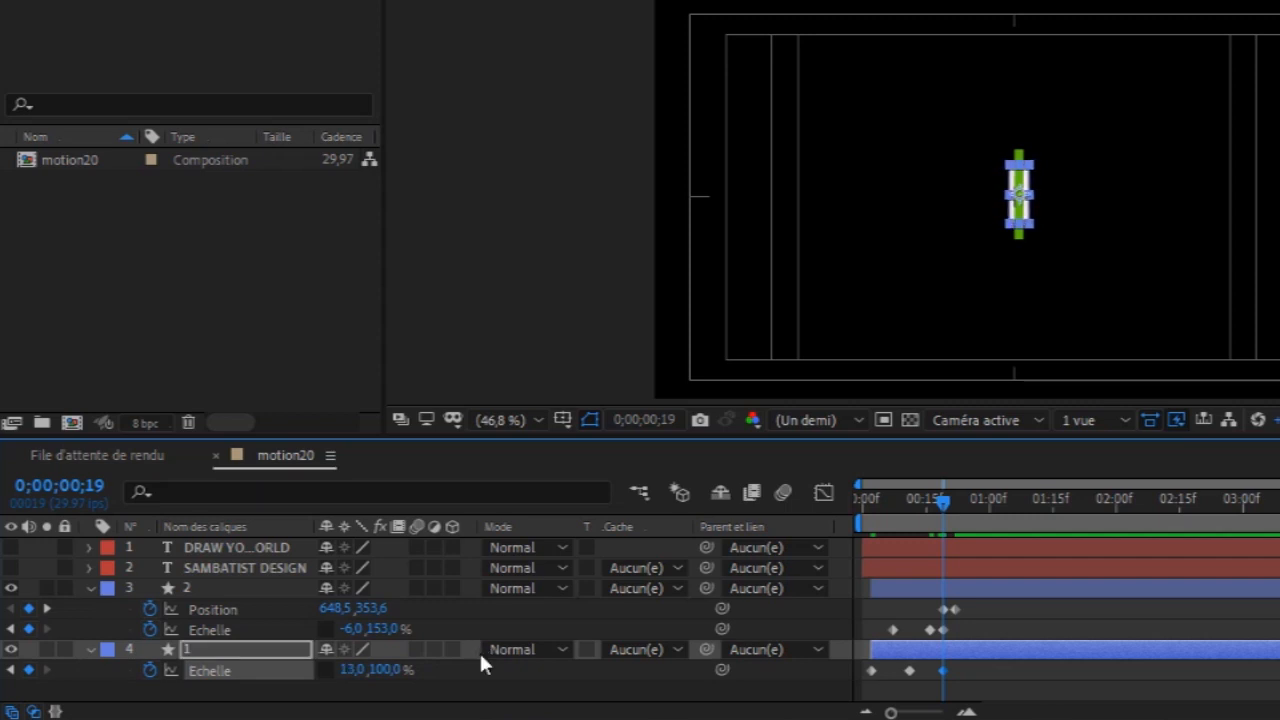
mouse_move(943, 498)
mouse_down()
mouse_move(956, 503)
mouse_move(942, 506)
mouse_up()
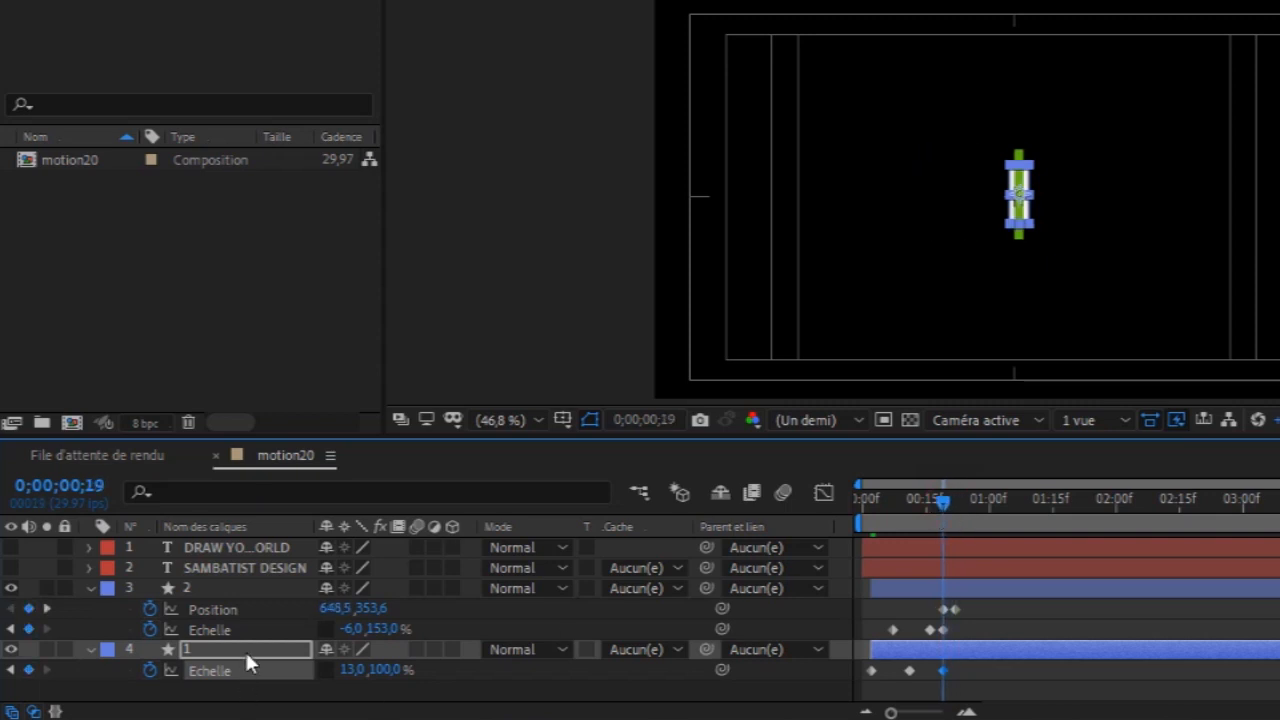
Animate layer 1's Position with a keyframe at 0;00;00;19 and another at 0;00;00;22 that moves the white bar left to X 370,5.
key(shift+p)
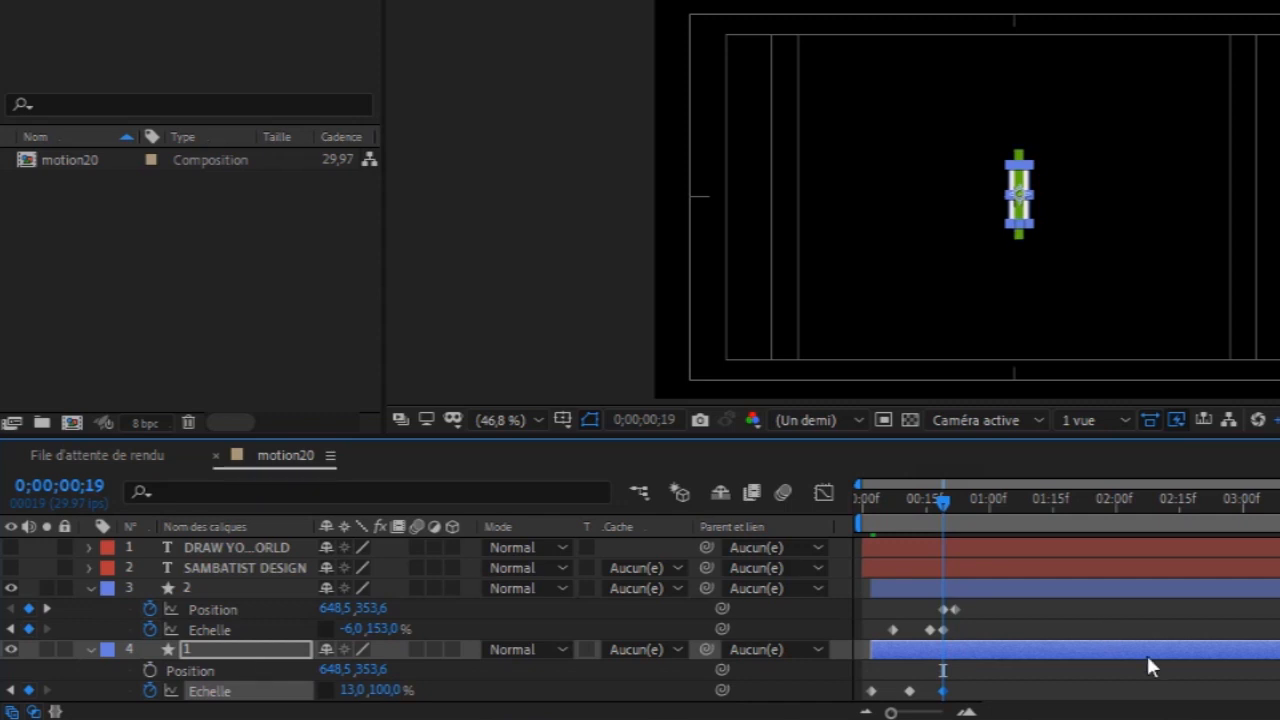
click(163, 674)
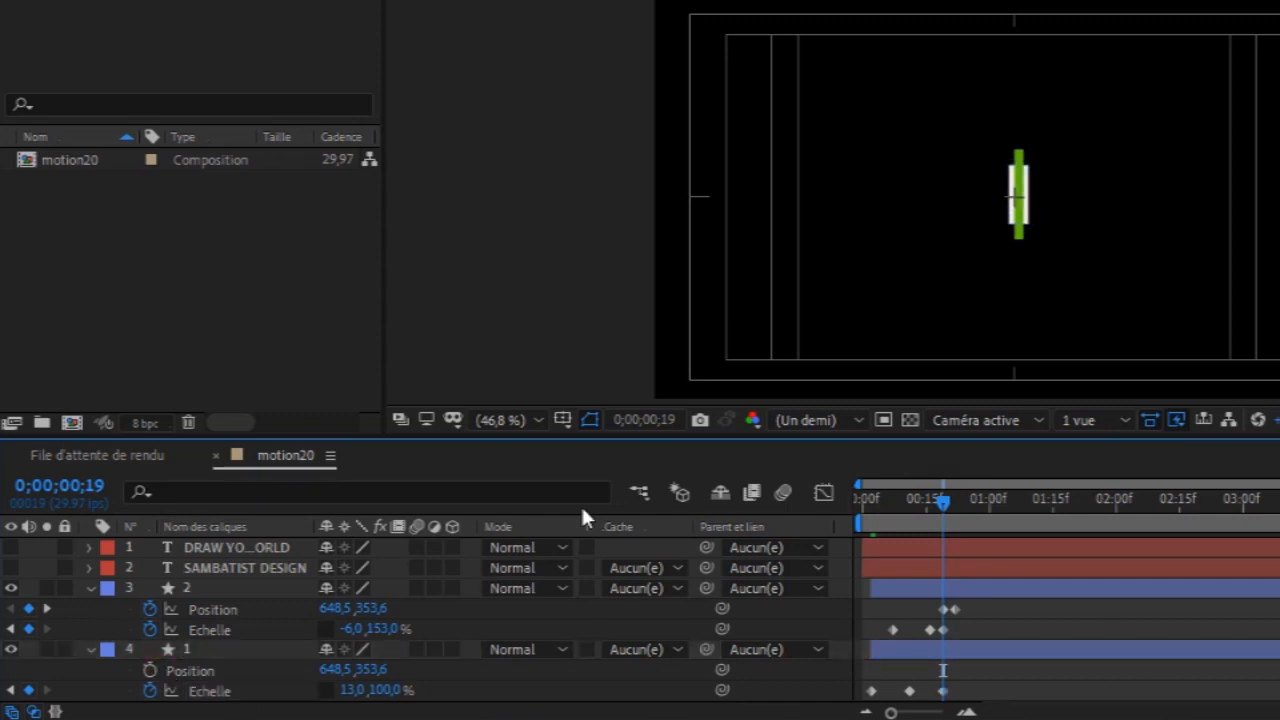
click(150, 671)
drag(940, 500, 954, 506)
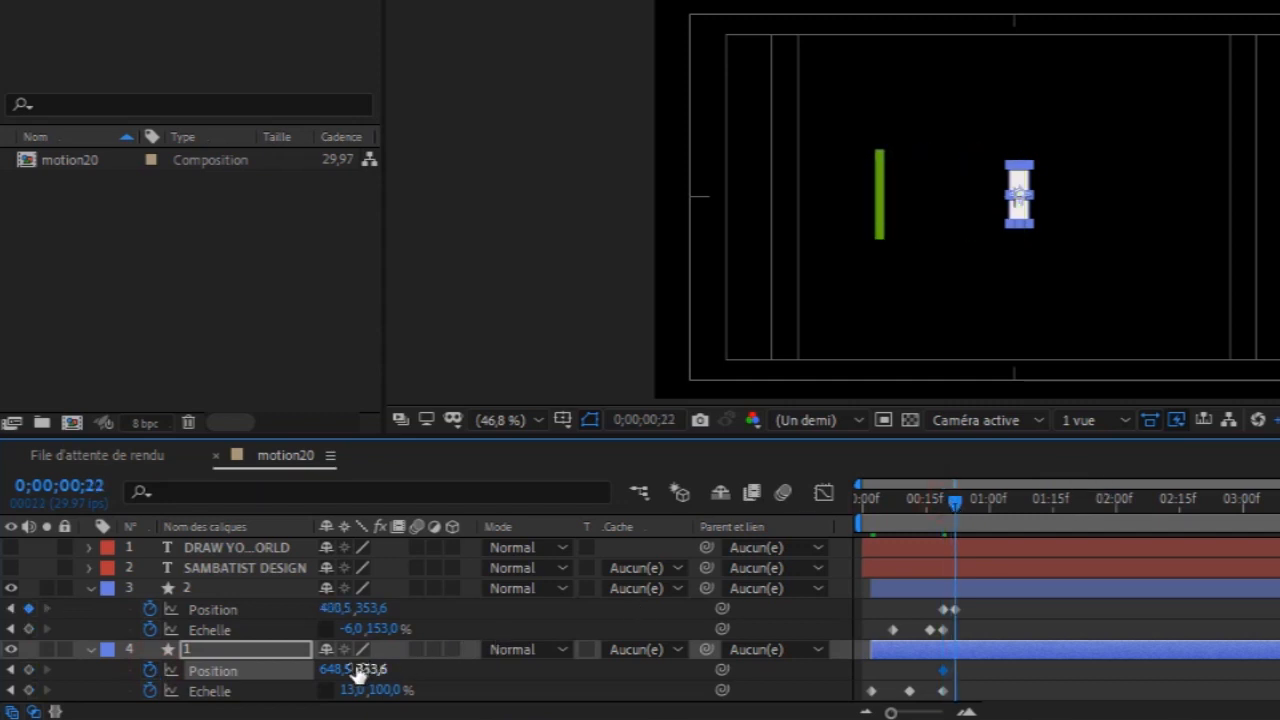
drag(348, 678, 59, 718)
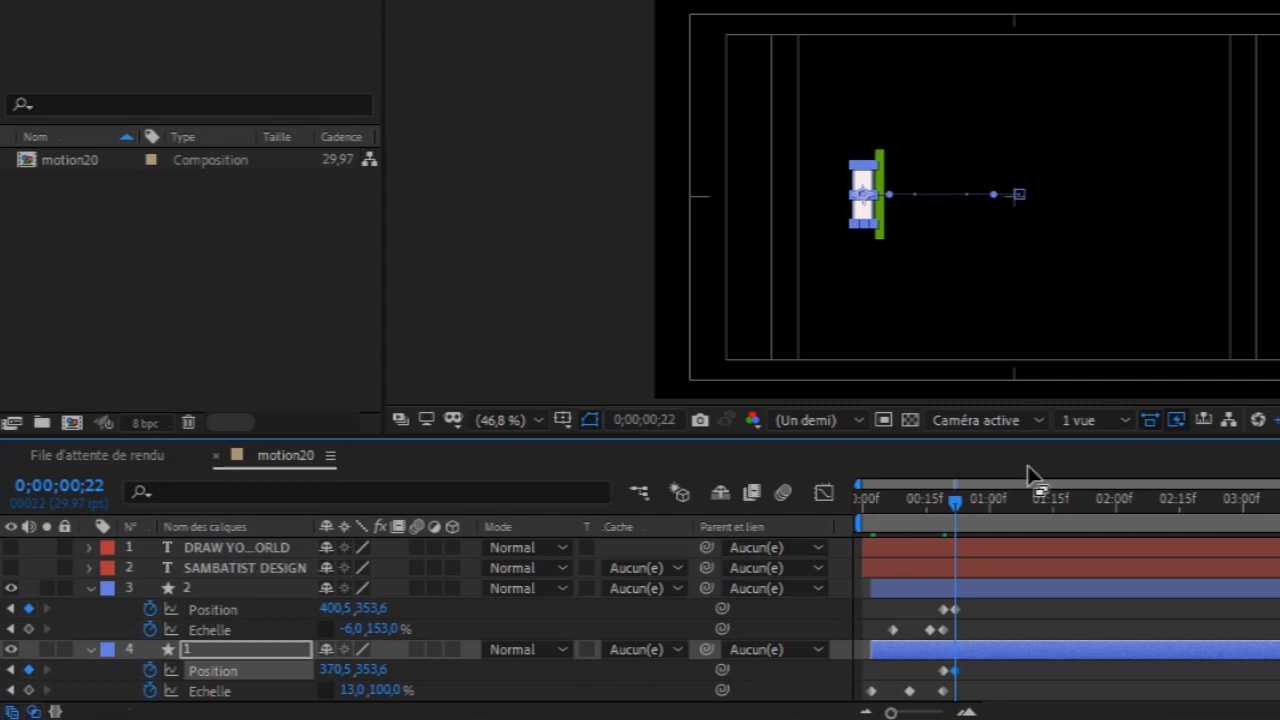
Preview both bars sliding left together and return to 0;00;00;22.
key(space)
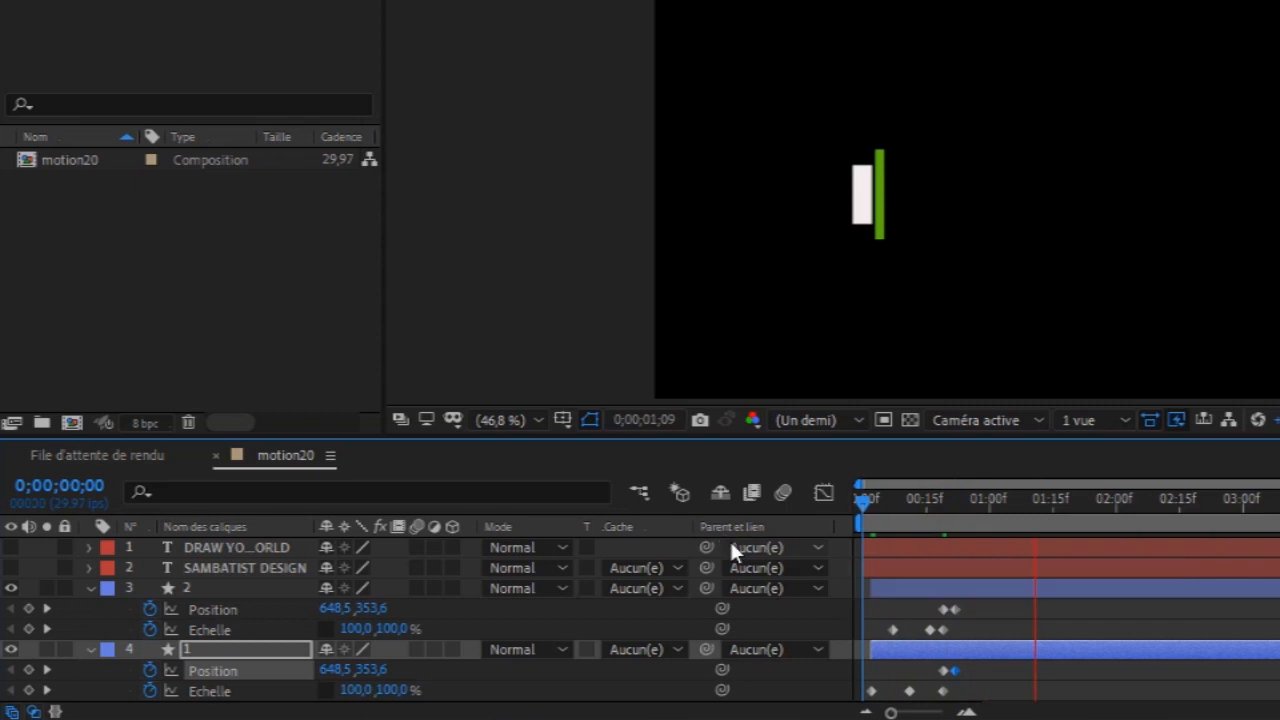
key(space)
drag(1042, 500, 956, 520)
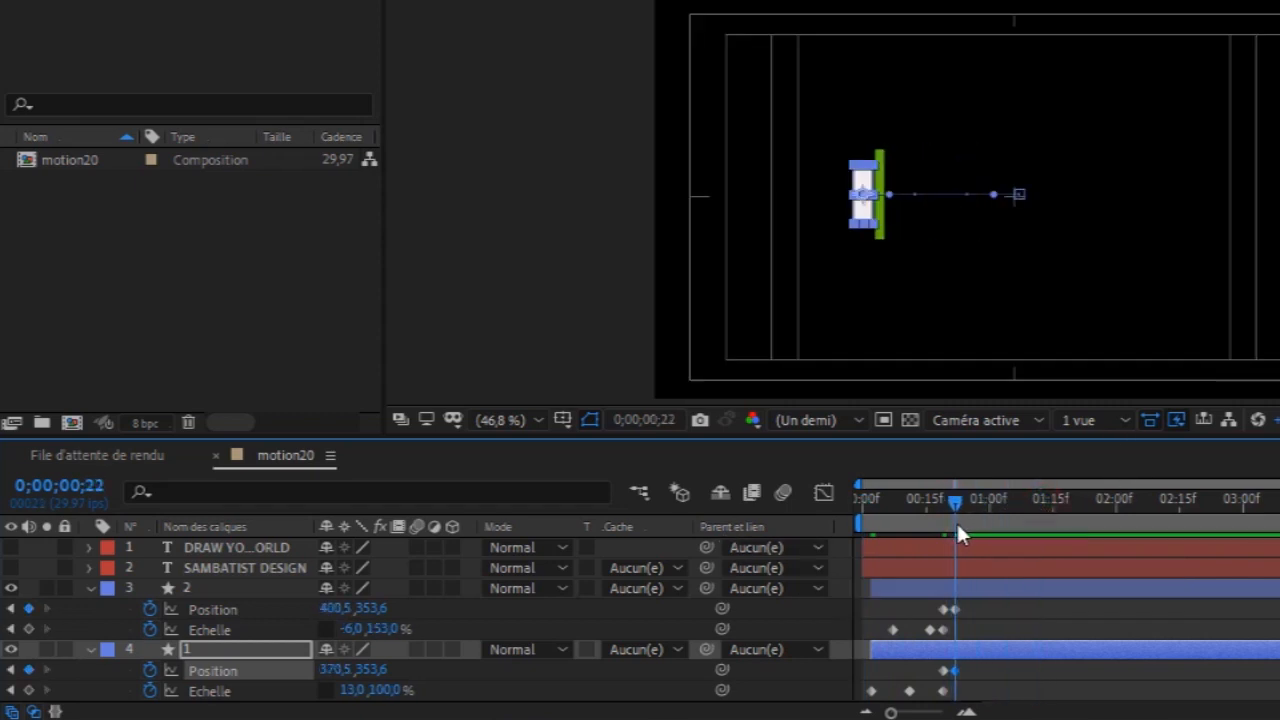
Show the SAMBATIST DESIGN layer and draw a closed Pen mask on it from the green bar's outer edge leftward past the frame.
click(11, 567)
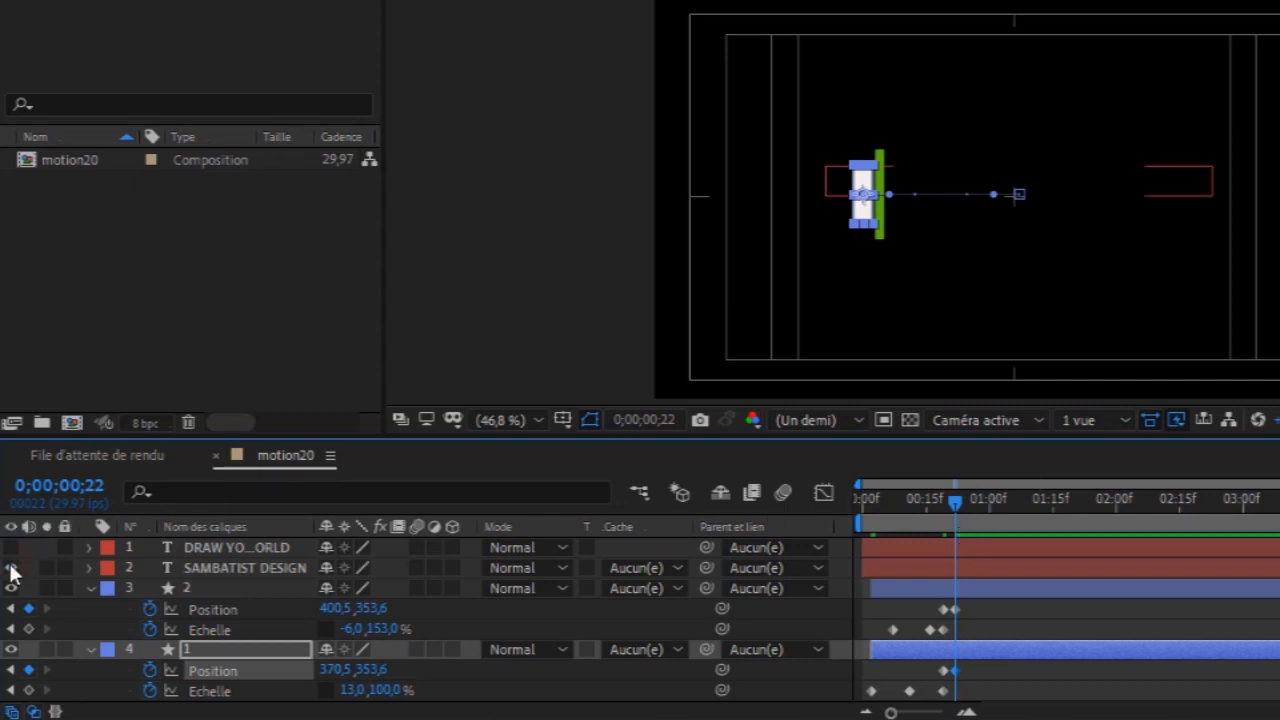
click(237, 565)
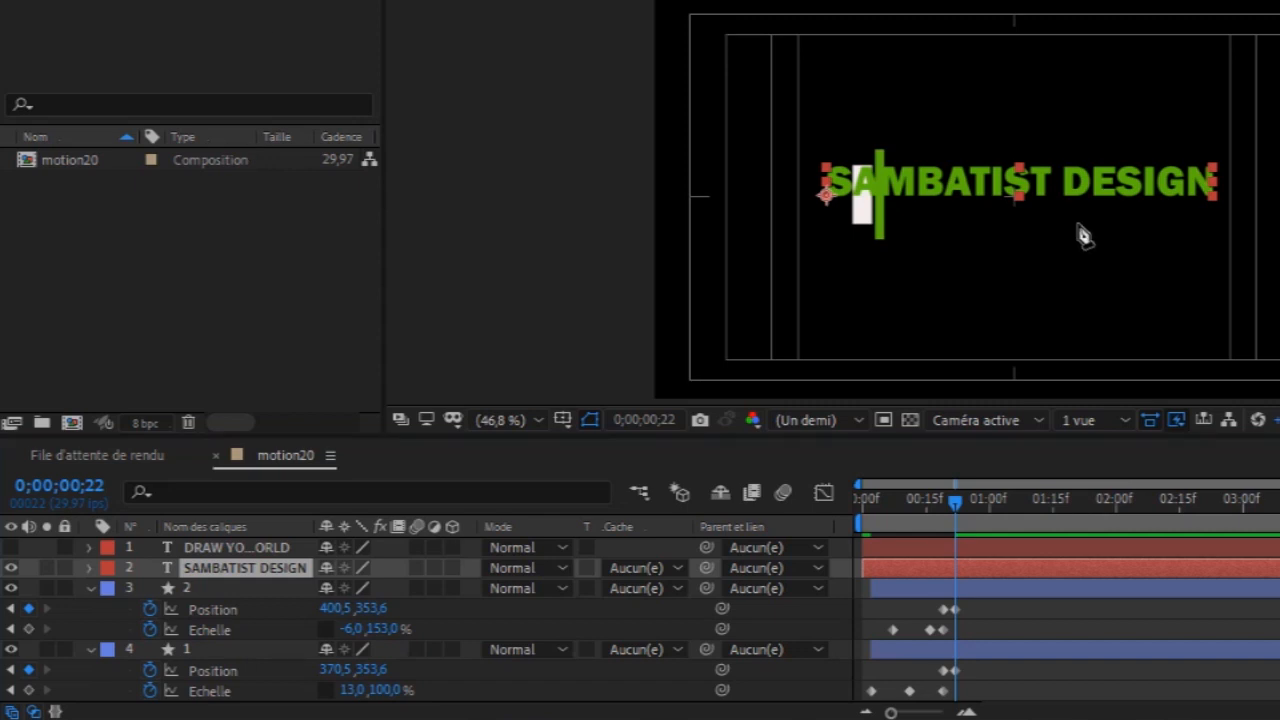
click(884, 151)
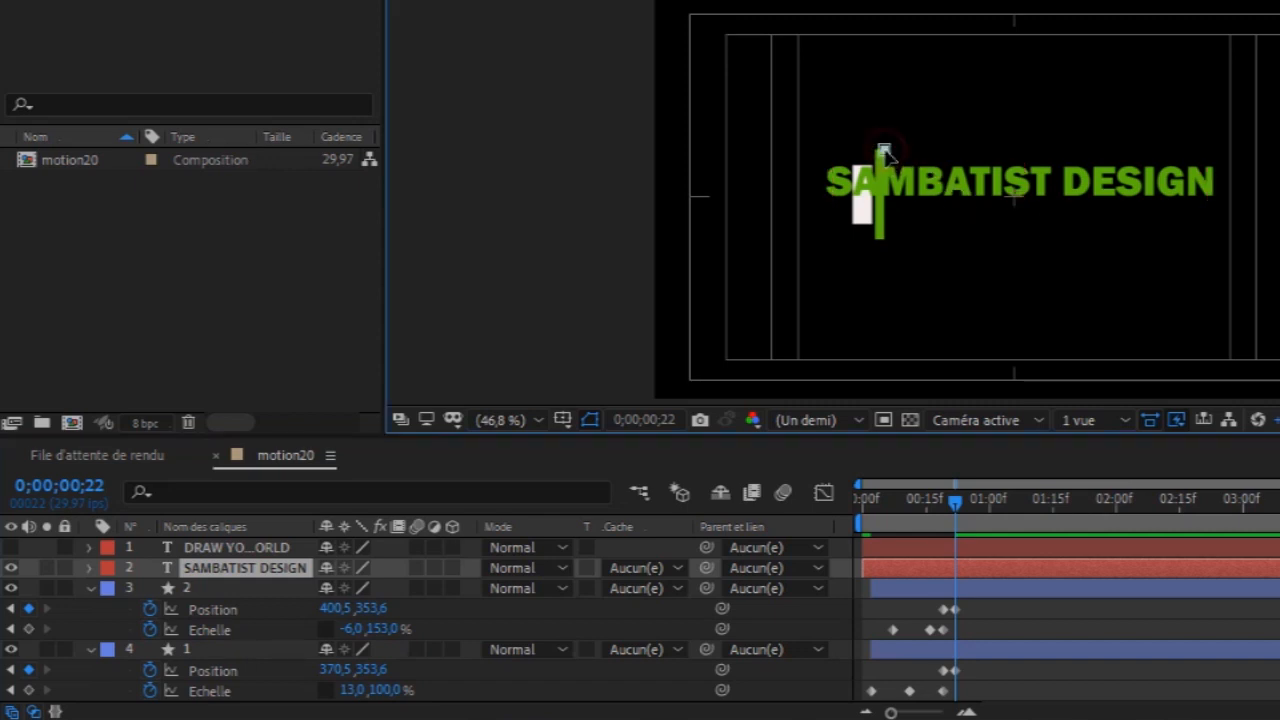
click(883, 238)
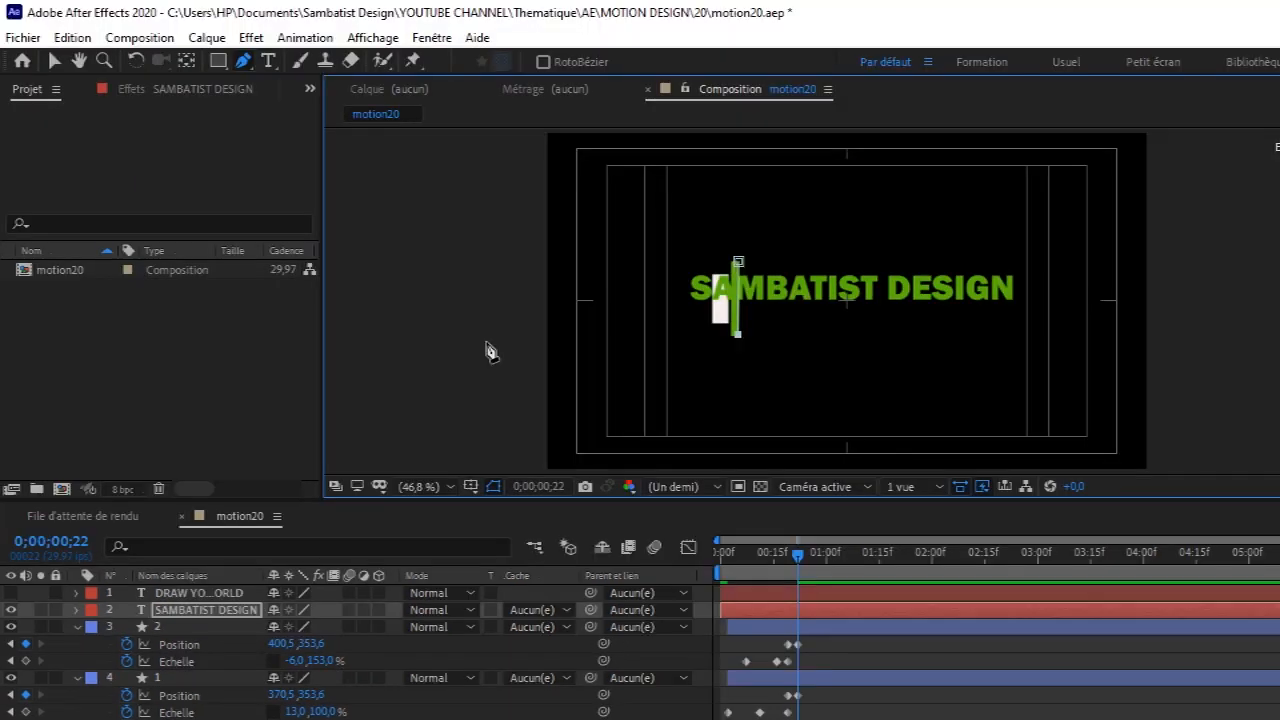
click(477, 342)
click(432, 221)
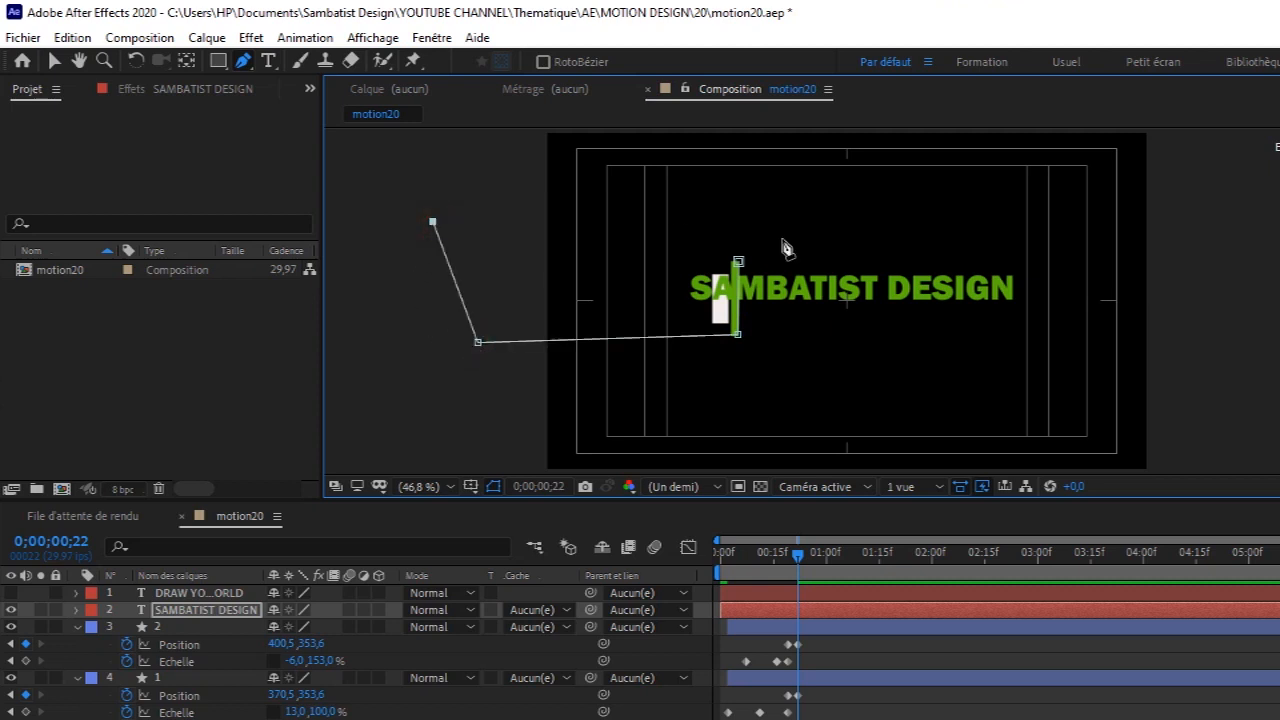
key(ctrl+z)
click(396, 342)
click(385, 250)
click(738, 262)
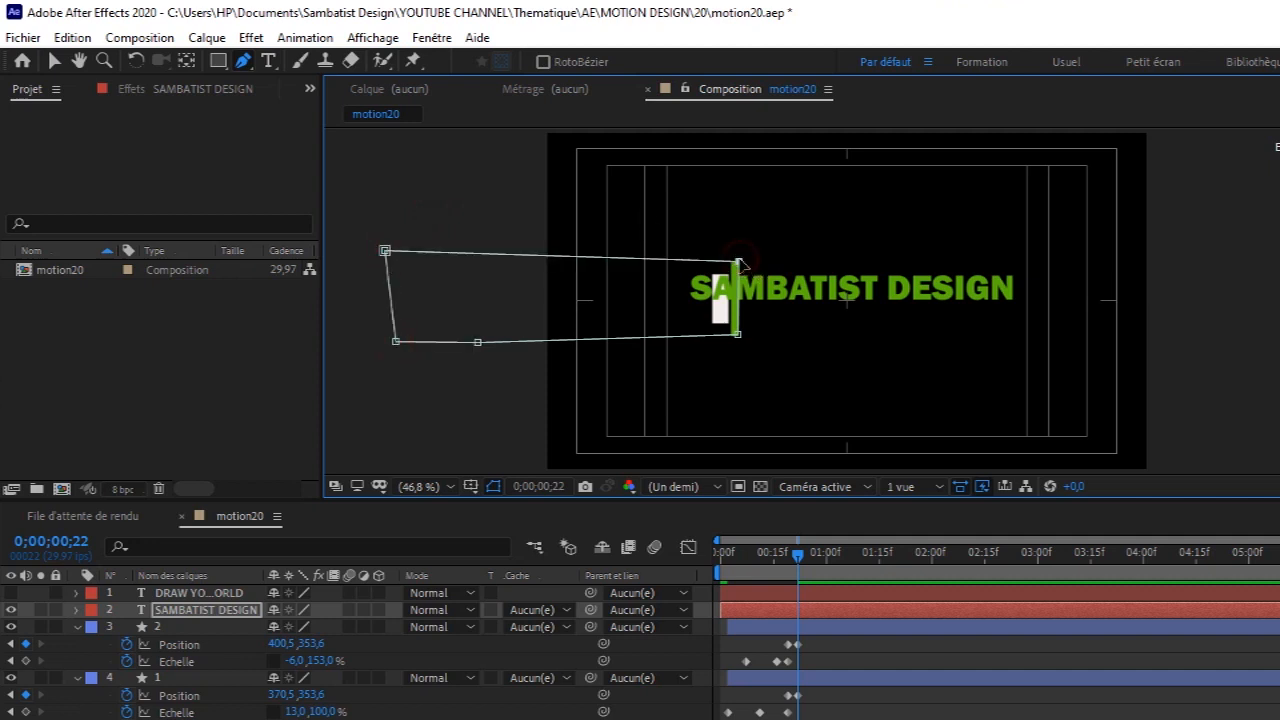
Expand the masks of the SAMBATIST DESIGN layer and invert Masque 1.
click(78, 610)
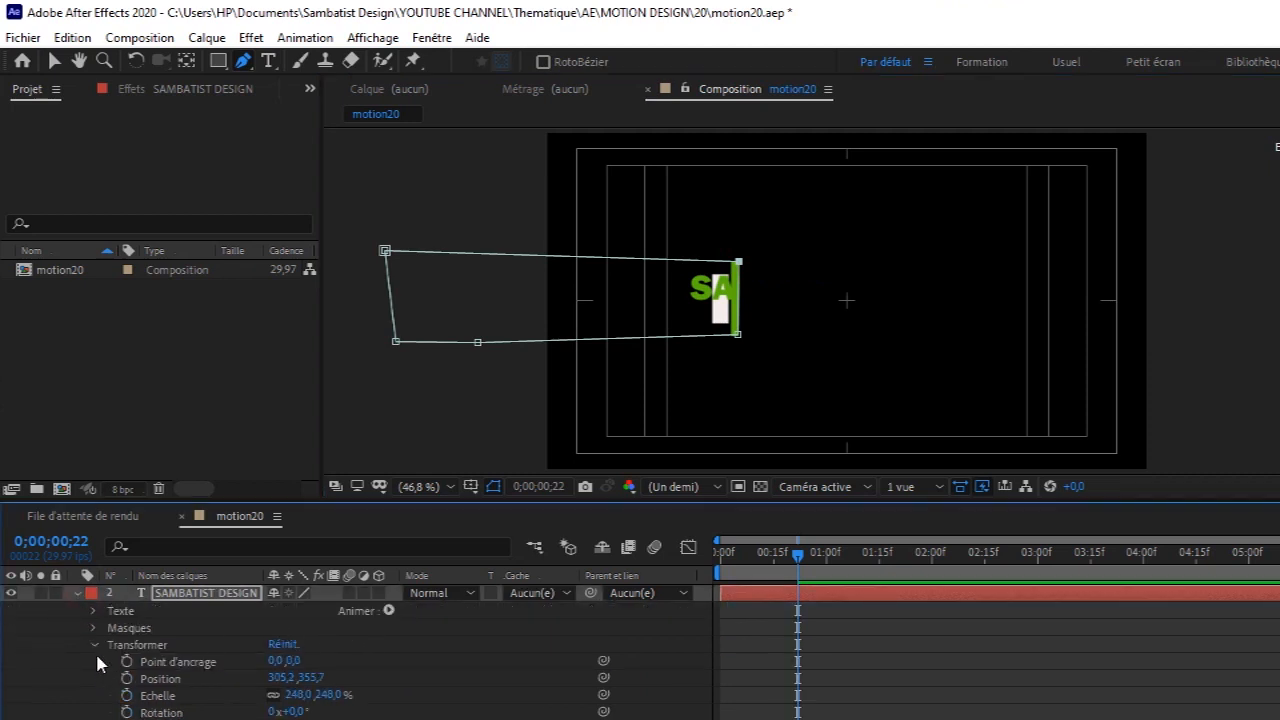
click(95, 644)
click(93, 632)
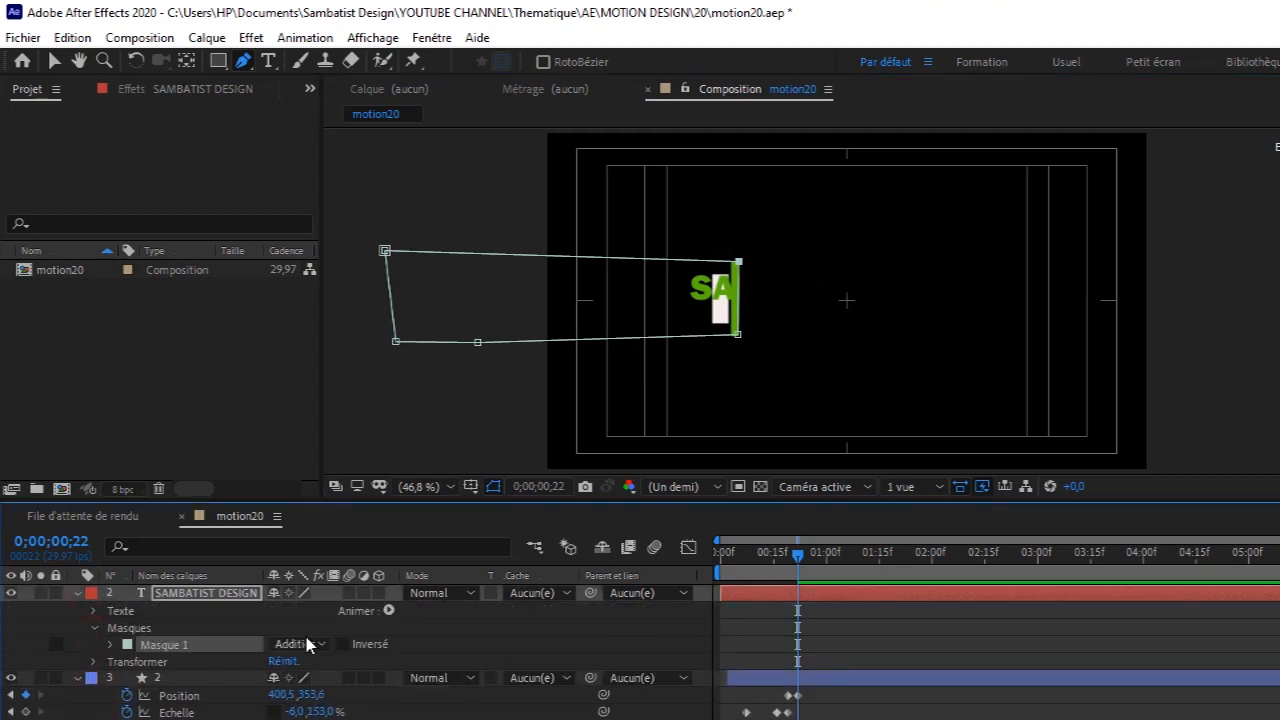
click(348, 647)
click(344, 645)
Add a Position text animator to SAMBATIST DESIGN and set its offset to 47,0, -5,0 at 0;00;00;26.
click(389, 611)
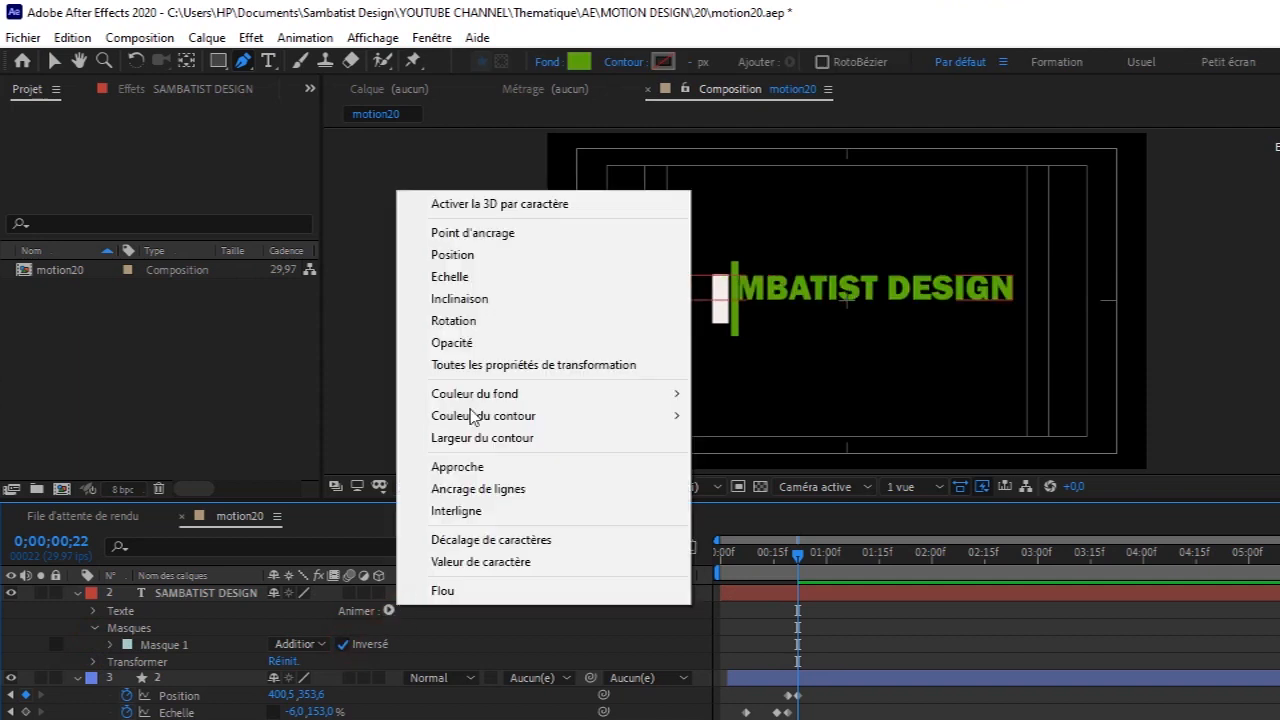
click(474, 259)
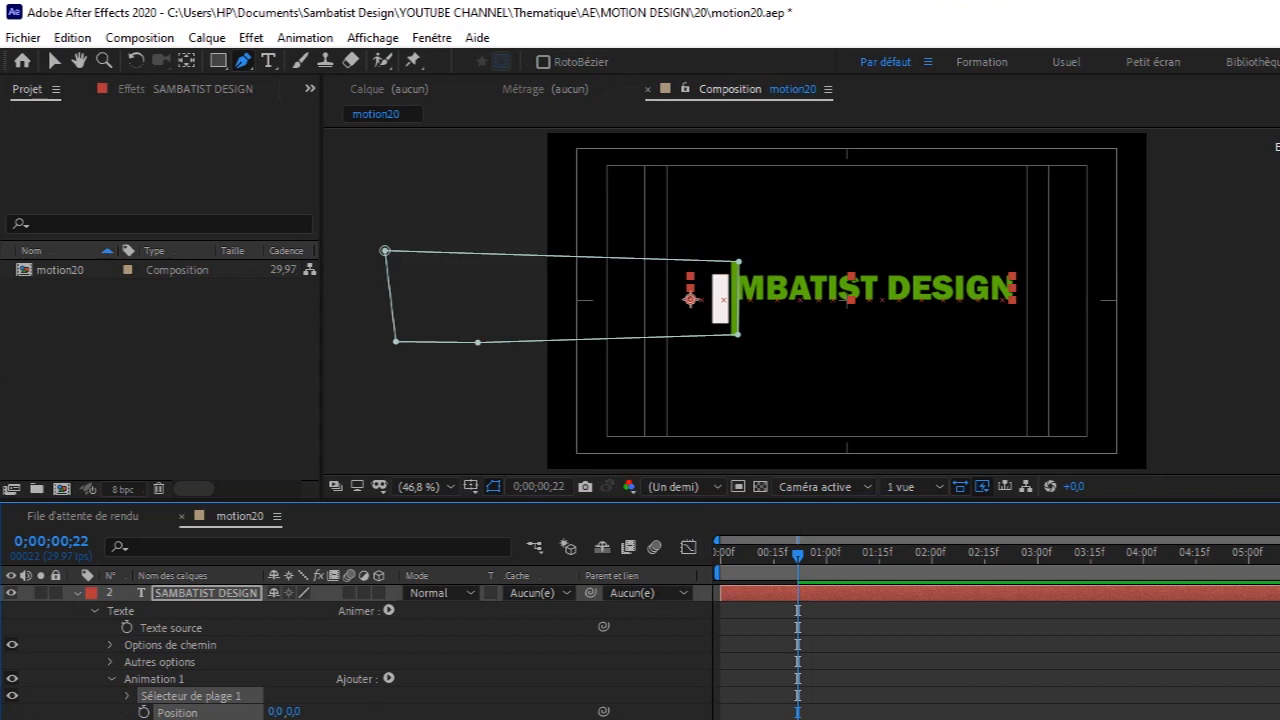
scroll(360, 650, down, 3)
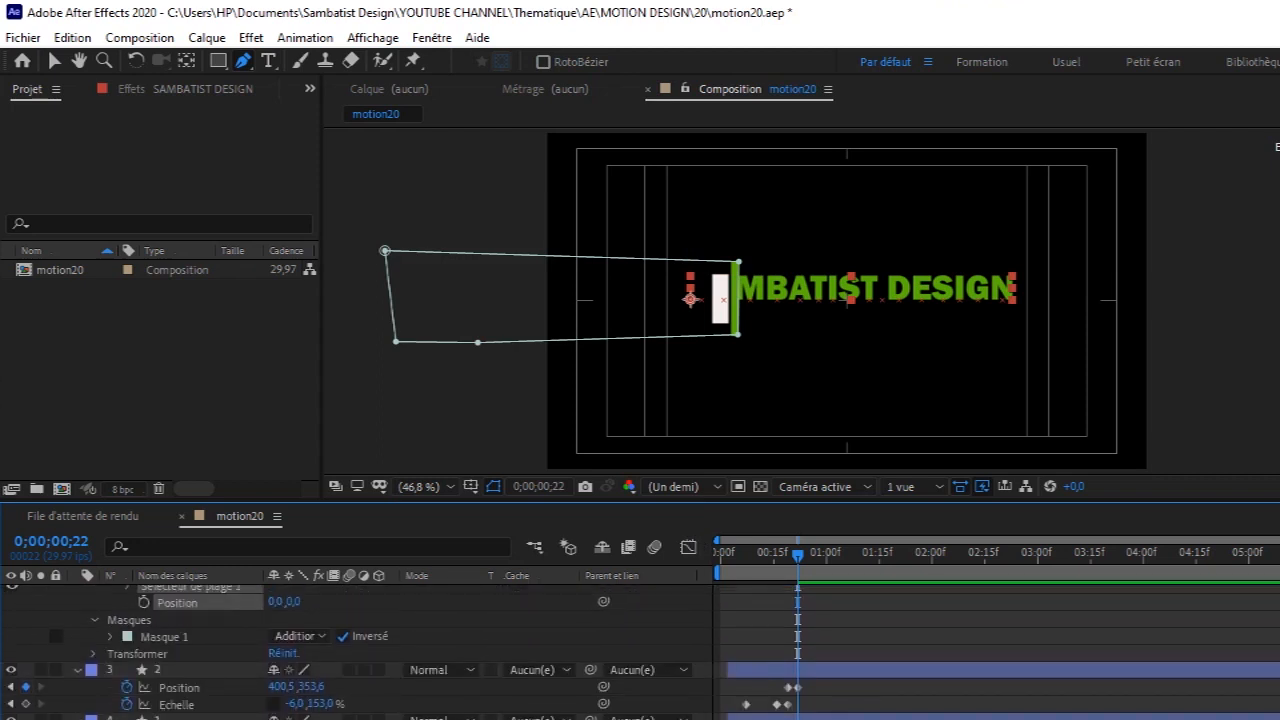
drag(798, 555, 815, 563)
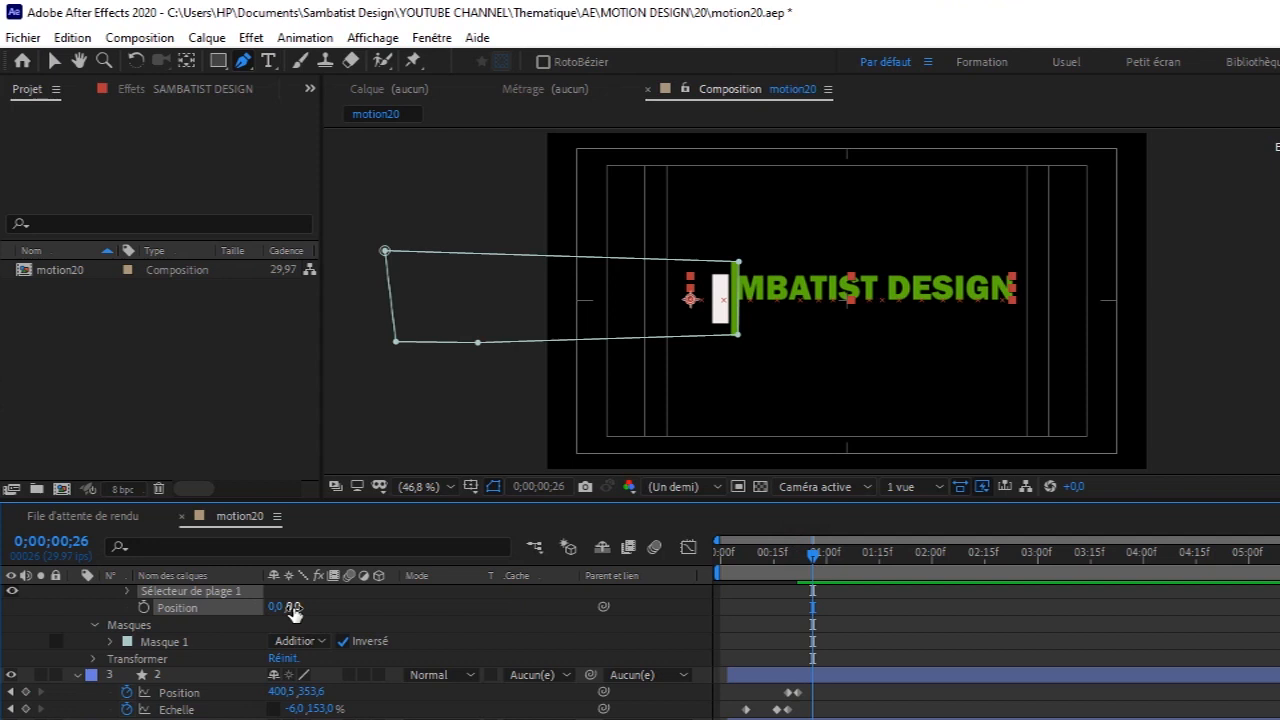
mouse_move(291, 612)
mouse_down()
mouse_move(314, 604)
mouse_move(276, 608)
mouse_up()
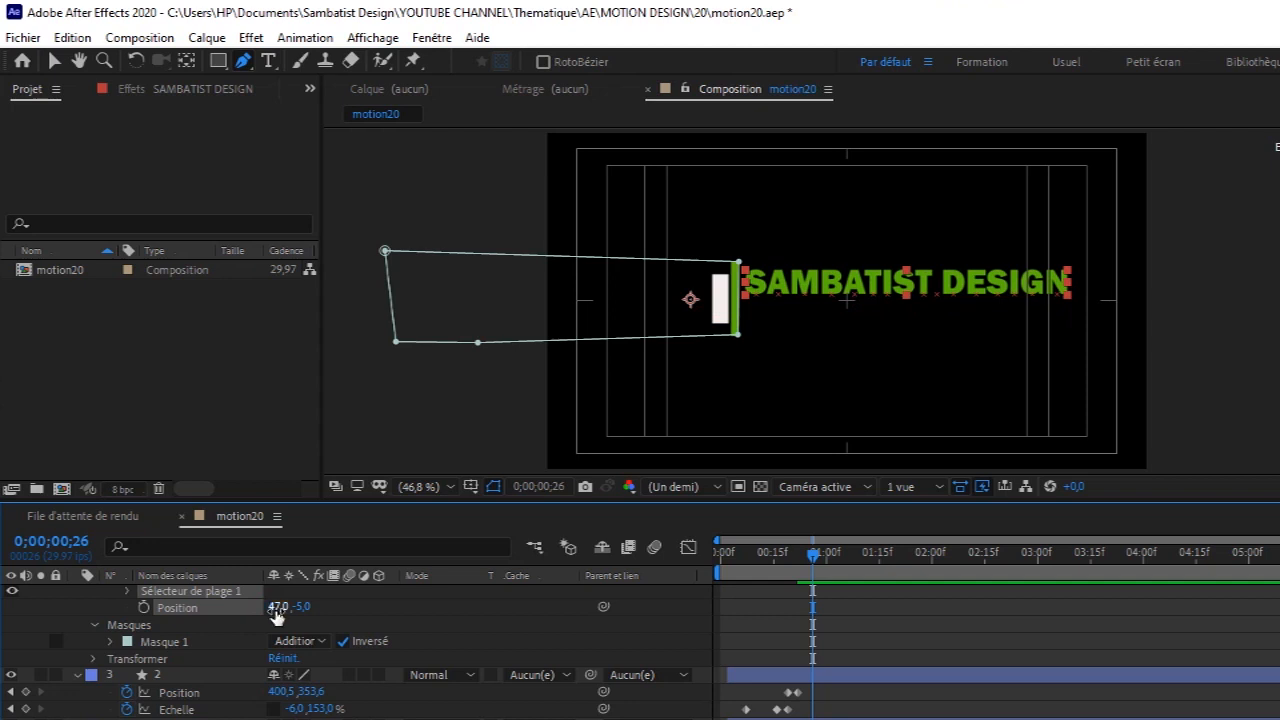
Keyframe the text animator's Position at 0;00;00;26 and add a keyframe of -245,0, -5,0 at 0;00;00;23.
click(145, 608)
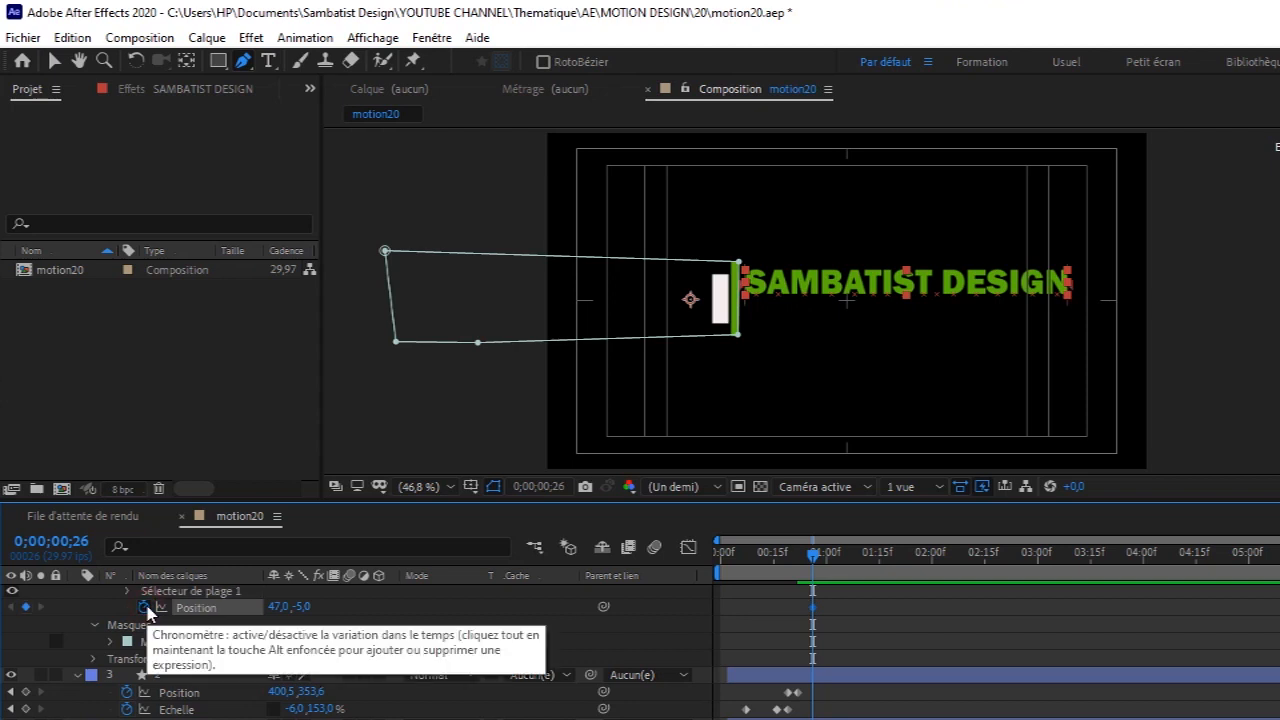
drag(813, 556, 806, 565)
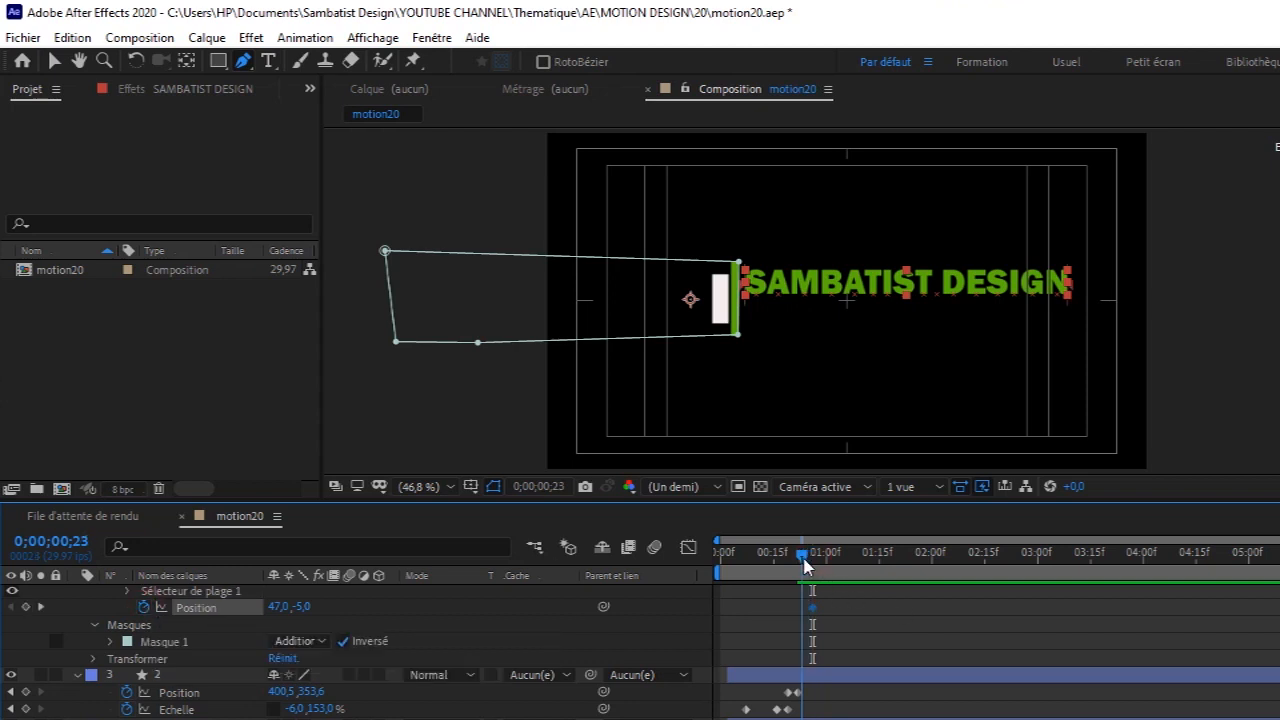
drag(282, 607, 34, 657)
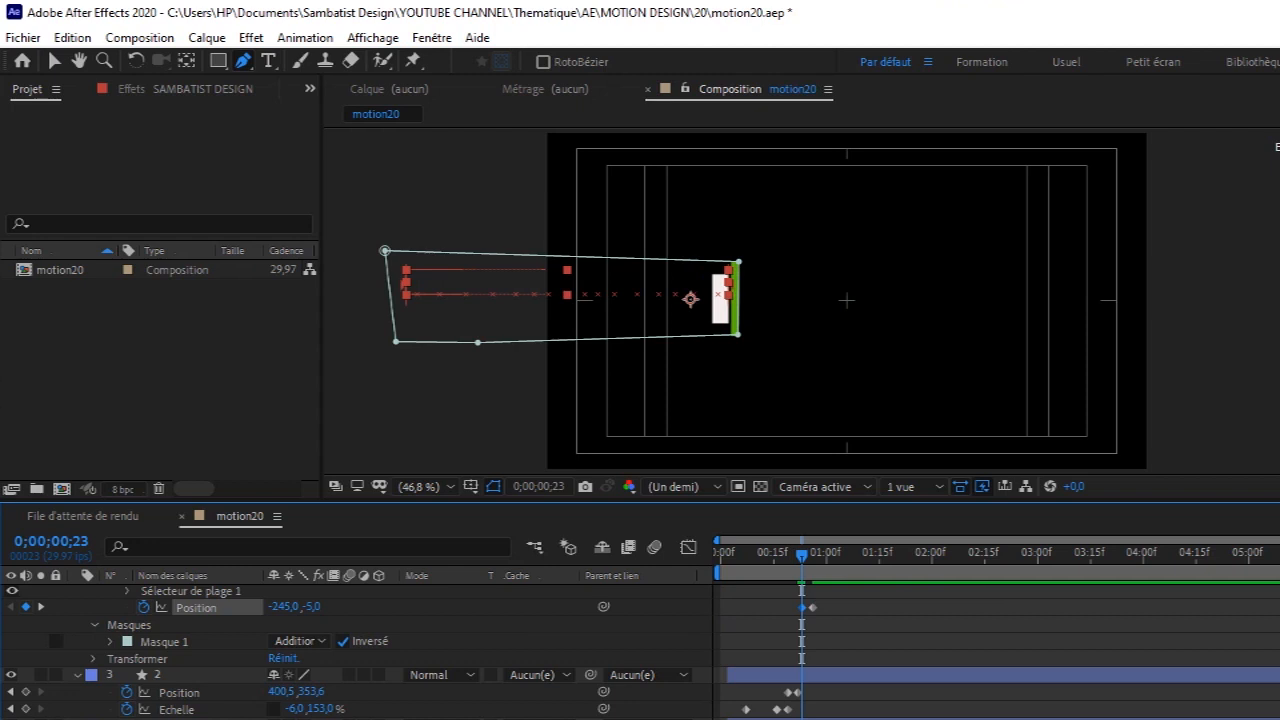
Make the DRAW YOUR WORLD layer visible and check both texts together at 0;00;01;02.
scroll(360, 650, up, 3)
scroll(360, 650, up, 4)
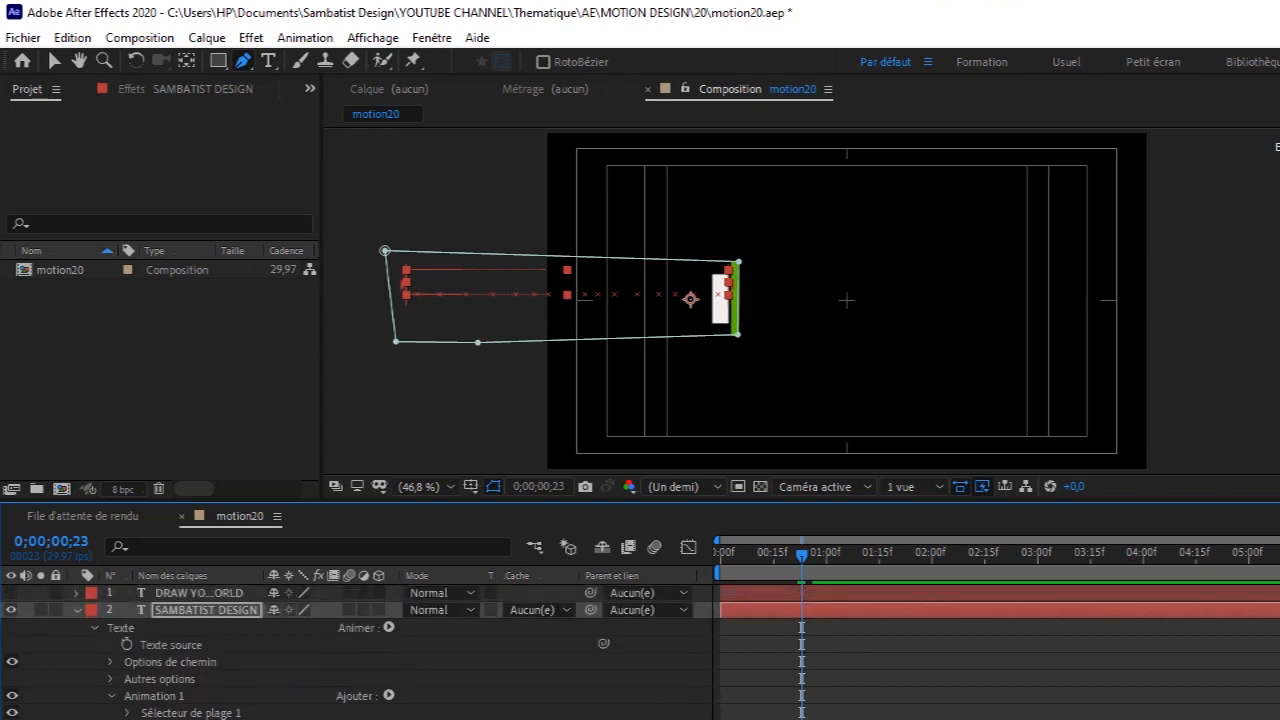
click(12, 593)
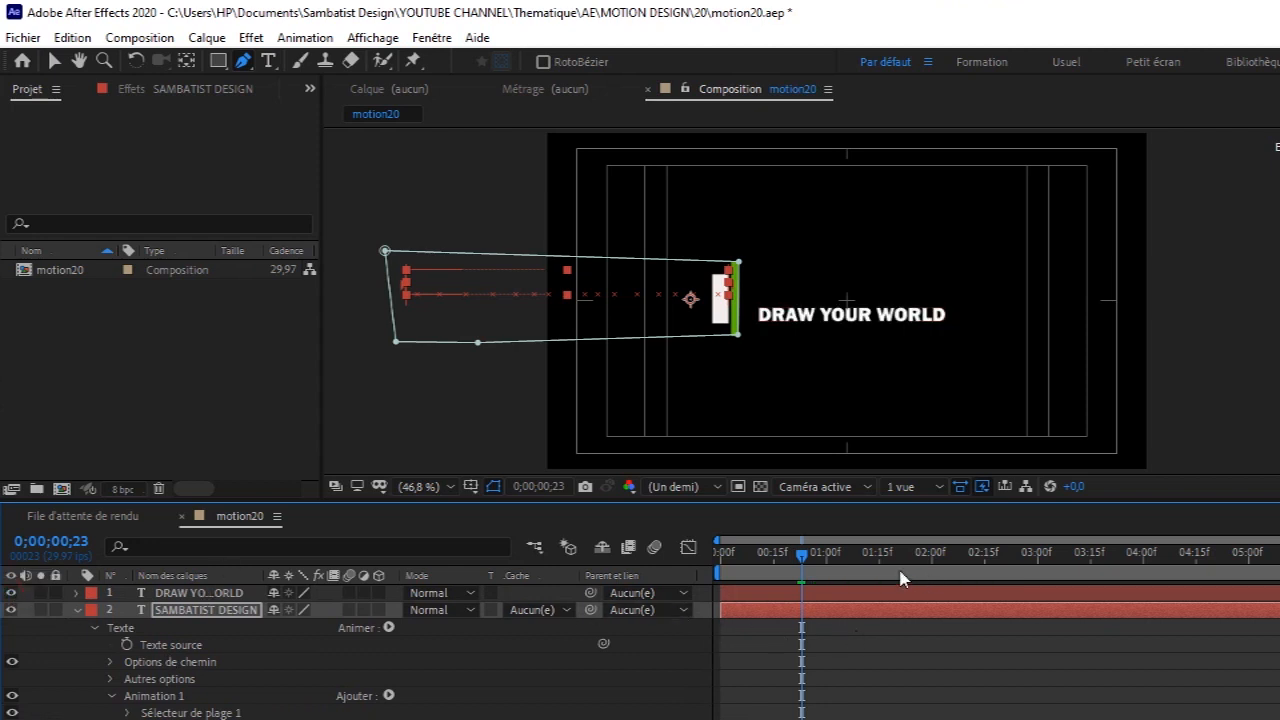
drag(803, 554, 838, 557)
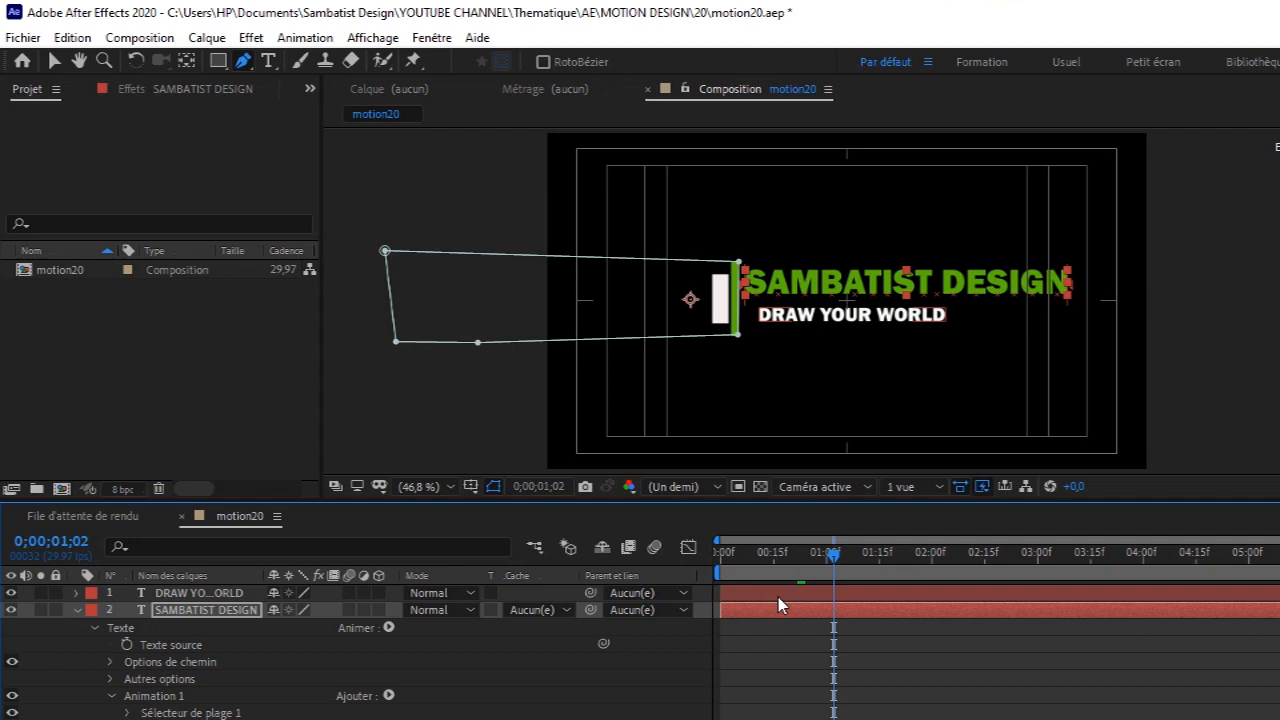
Preview the SAMBATIST DESIGN text reveal from the start of the composition.
drag(835, 556, 600, 634)
key(space)
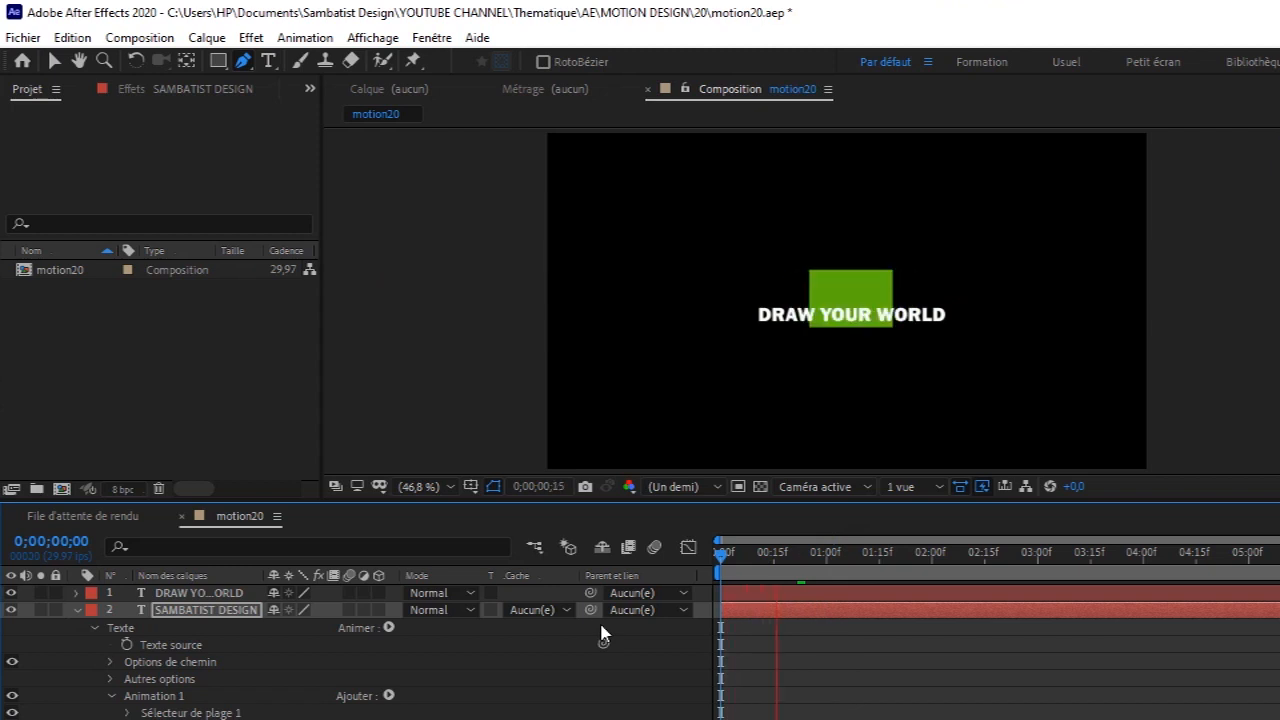
key(space)
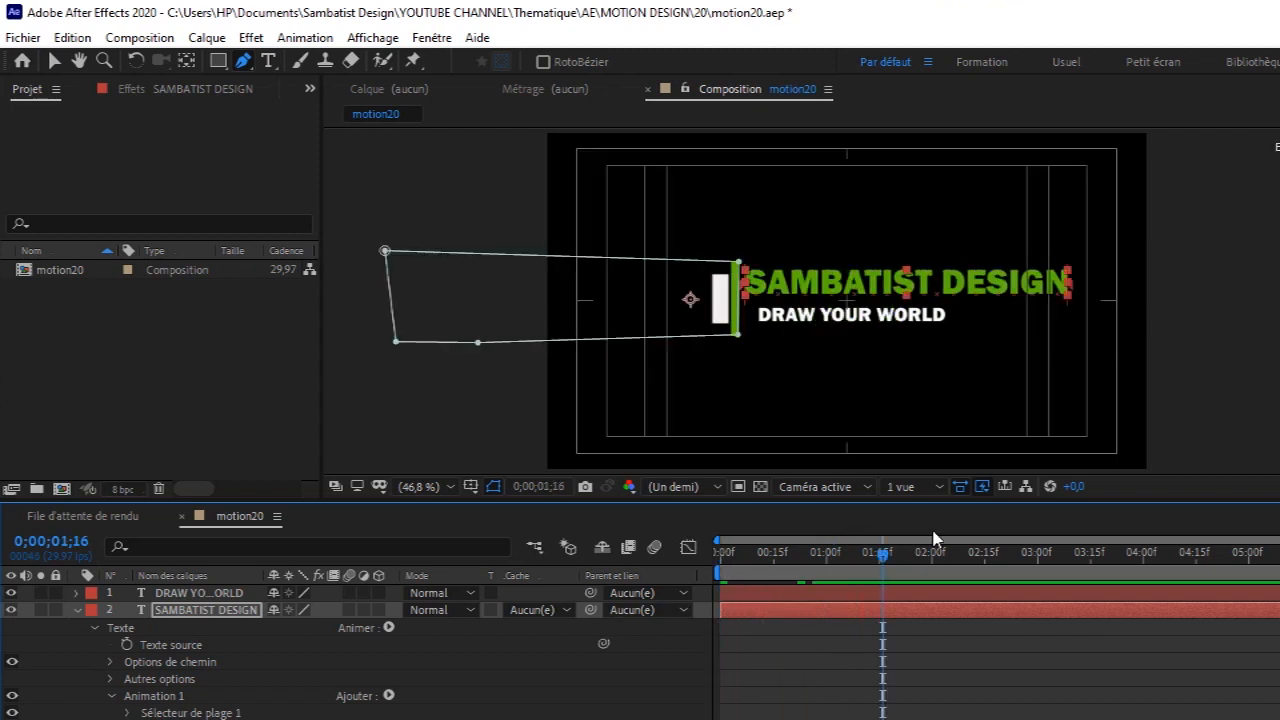
Collapse the SAMBATIST DESIGN properties and reveal only the keyframed ones for both text layers.
click(77, 610)
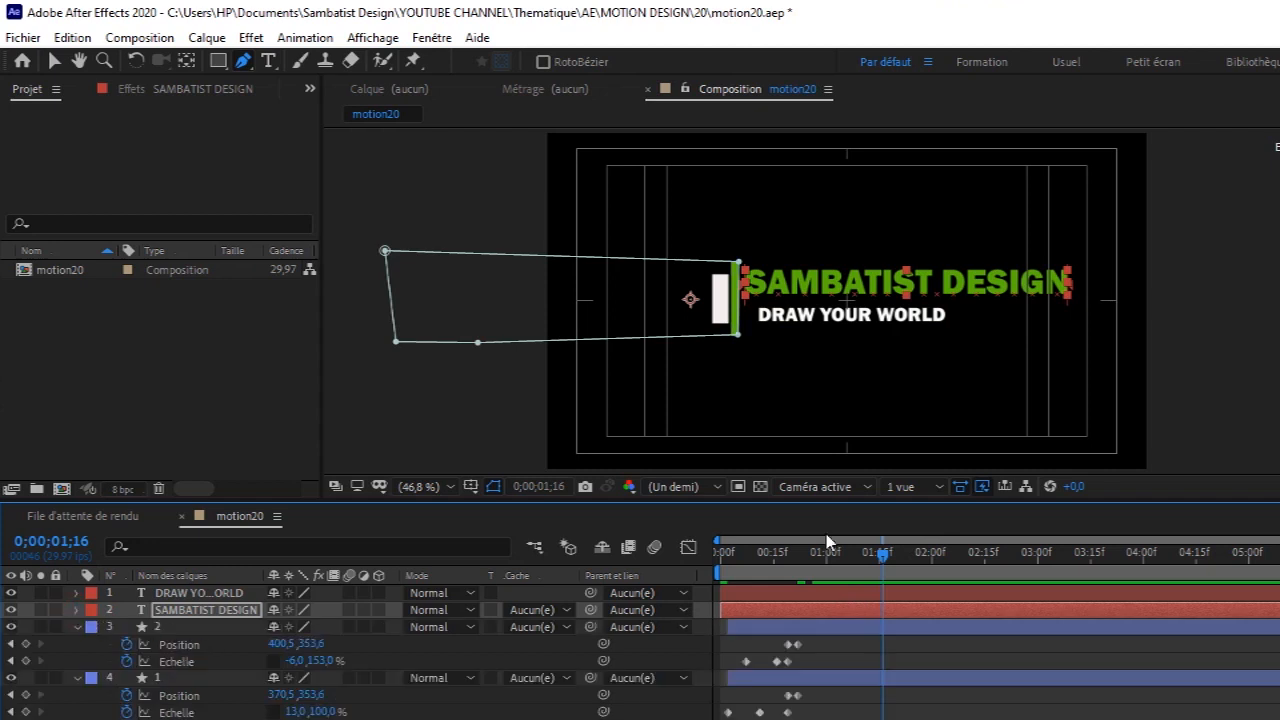
shift+click(223, 592)
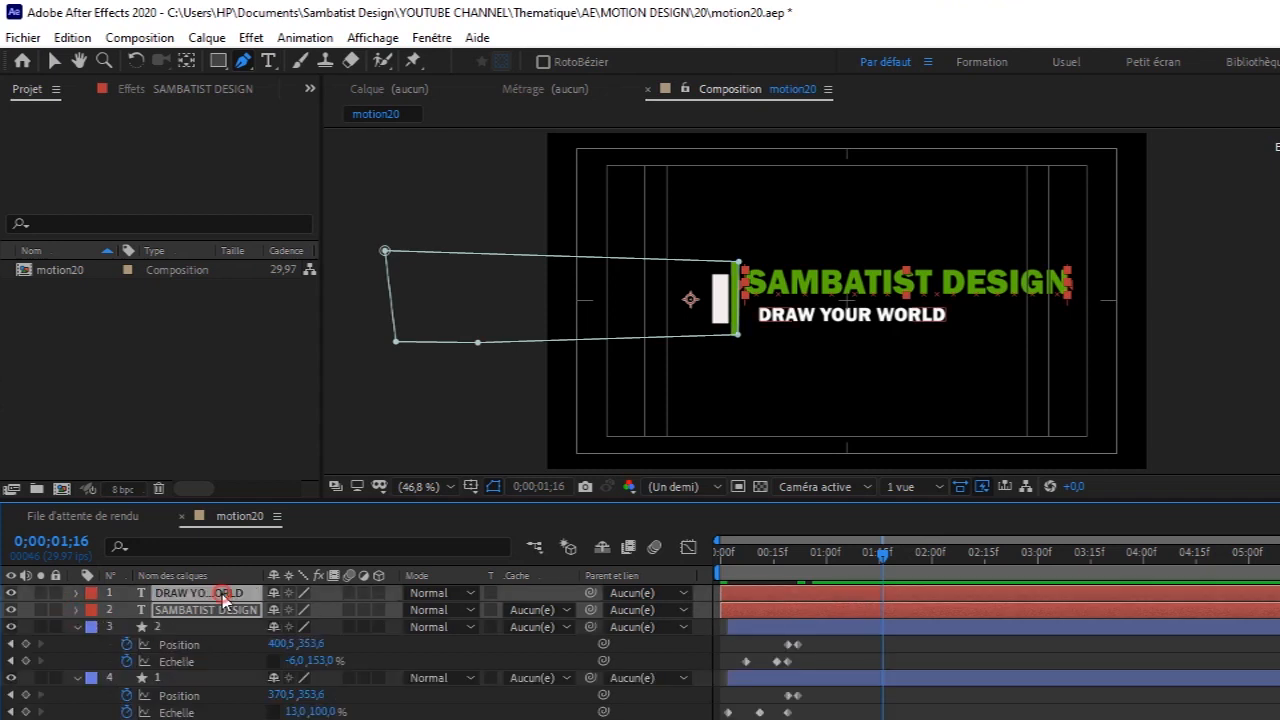
key(u)
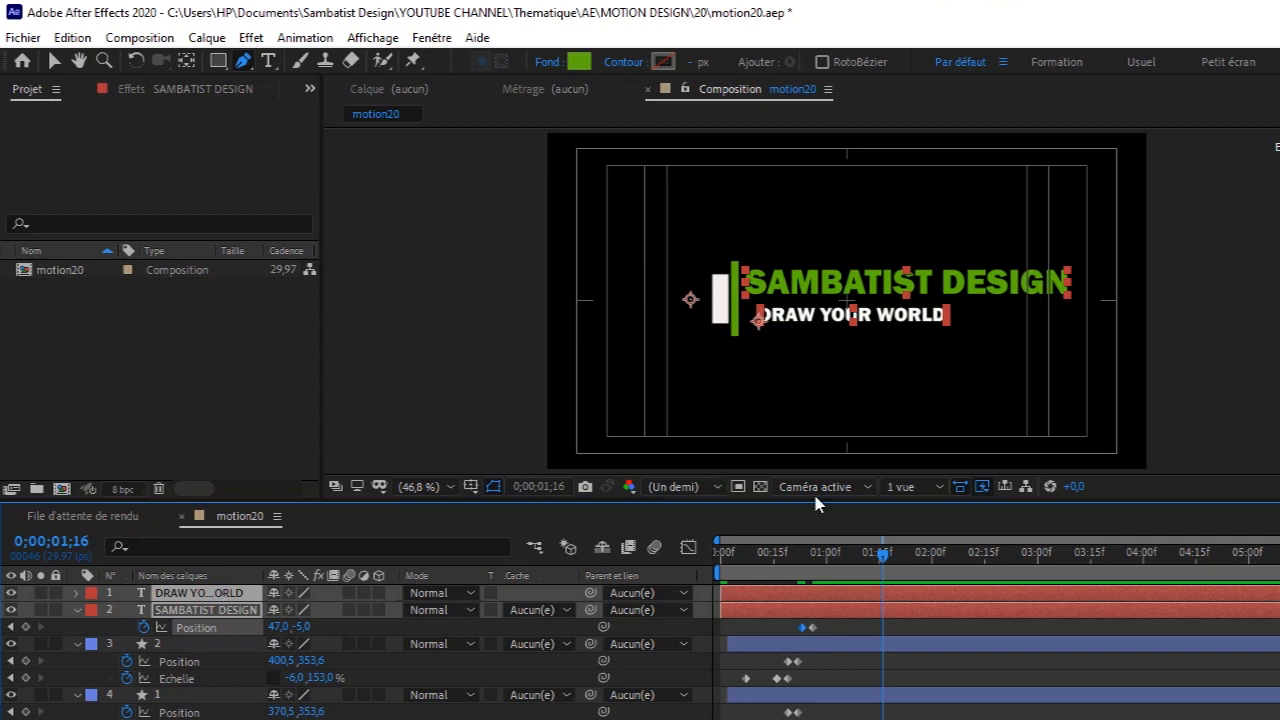
Try to shift both text layers slightly left together at 0;00;00;29, and undo the move.
drag(885, 555, 816, 588)
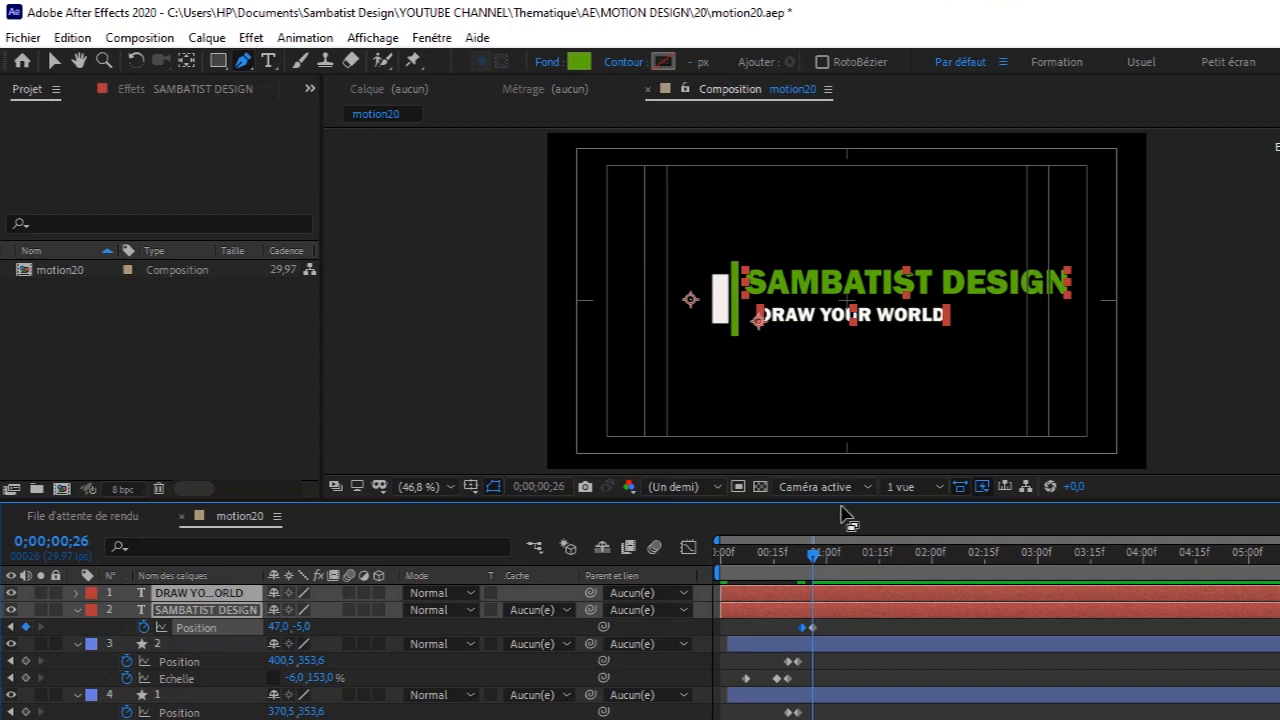
click(242, 62)
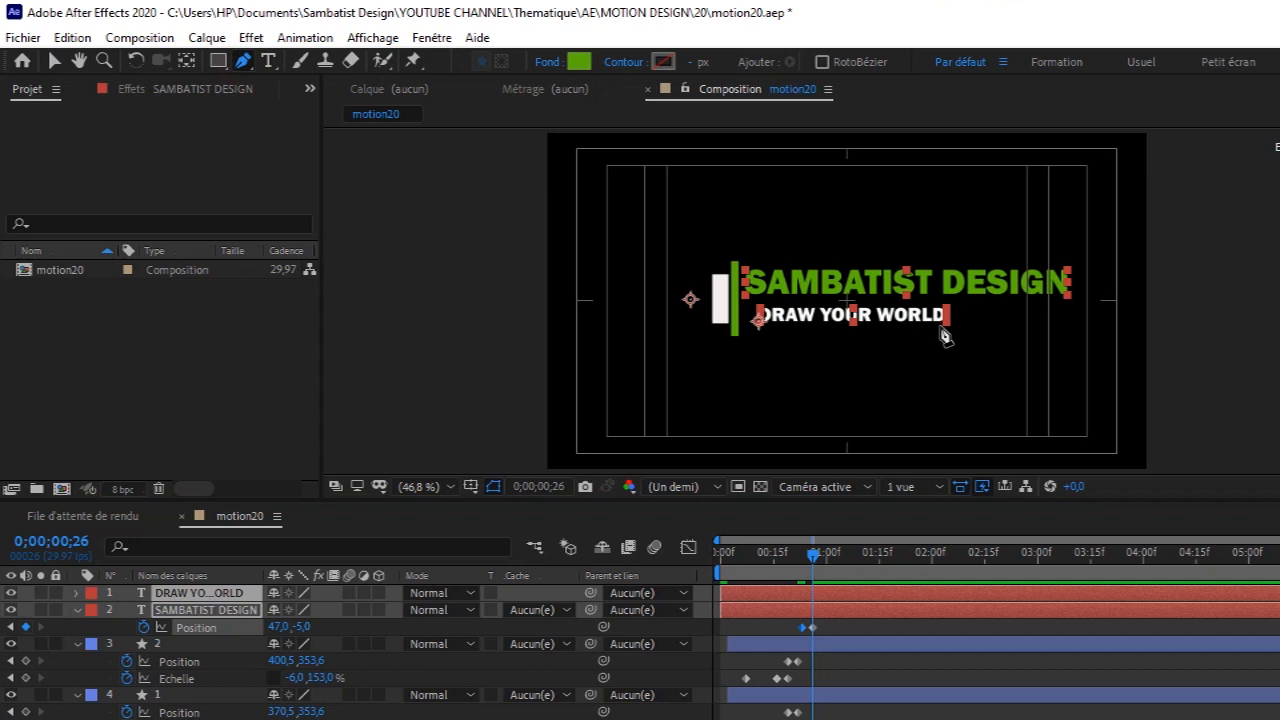
drag(812, 564, 824, 565)
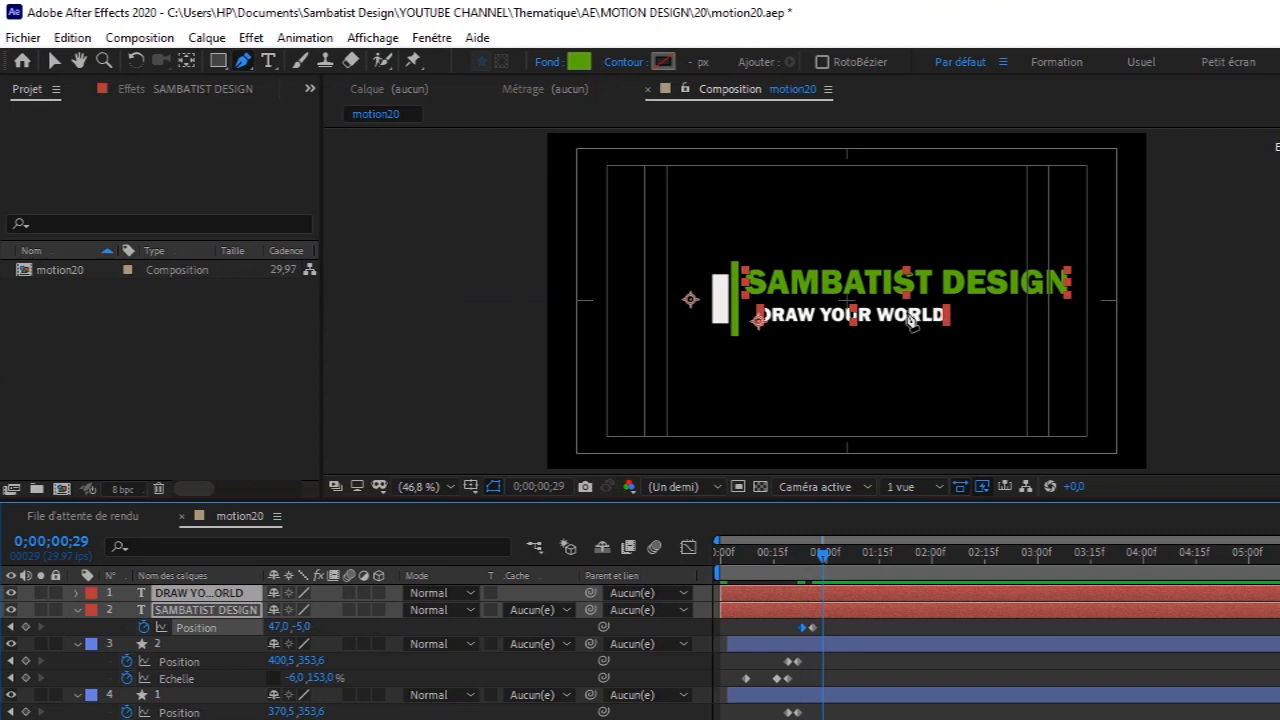
click(54, 61)
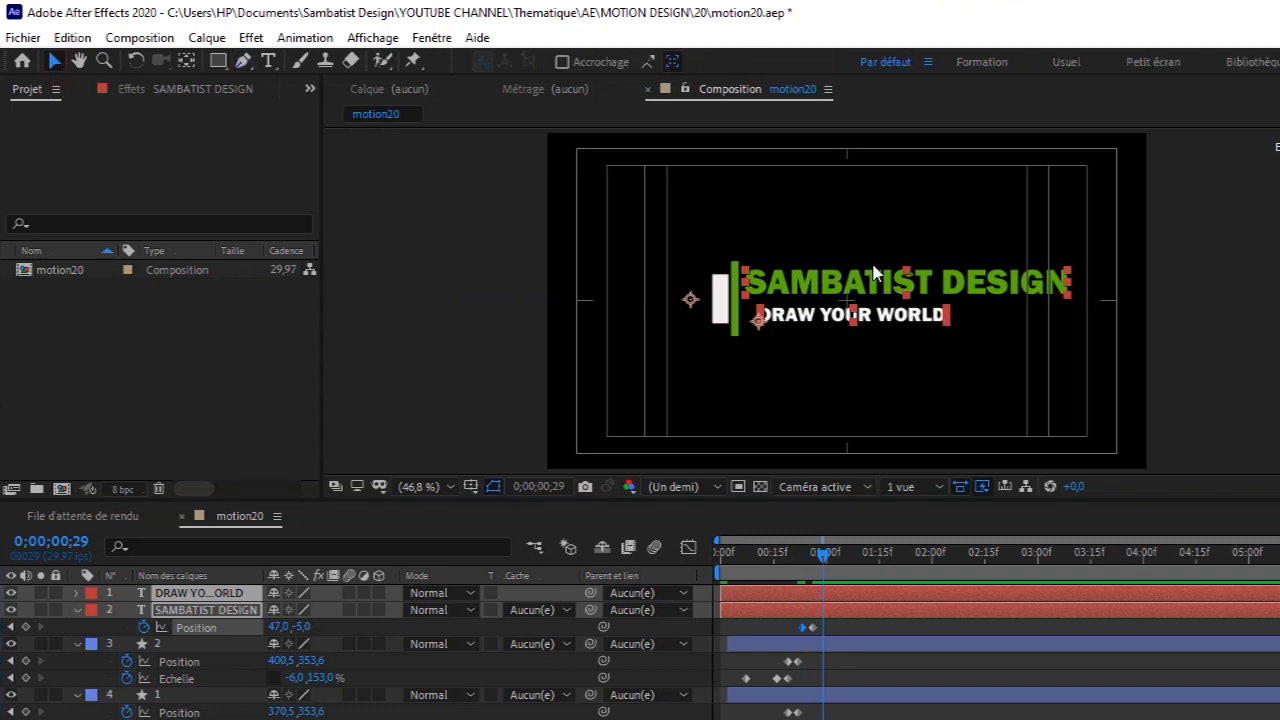
drag(909, 321, 899, 320)
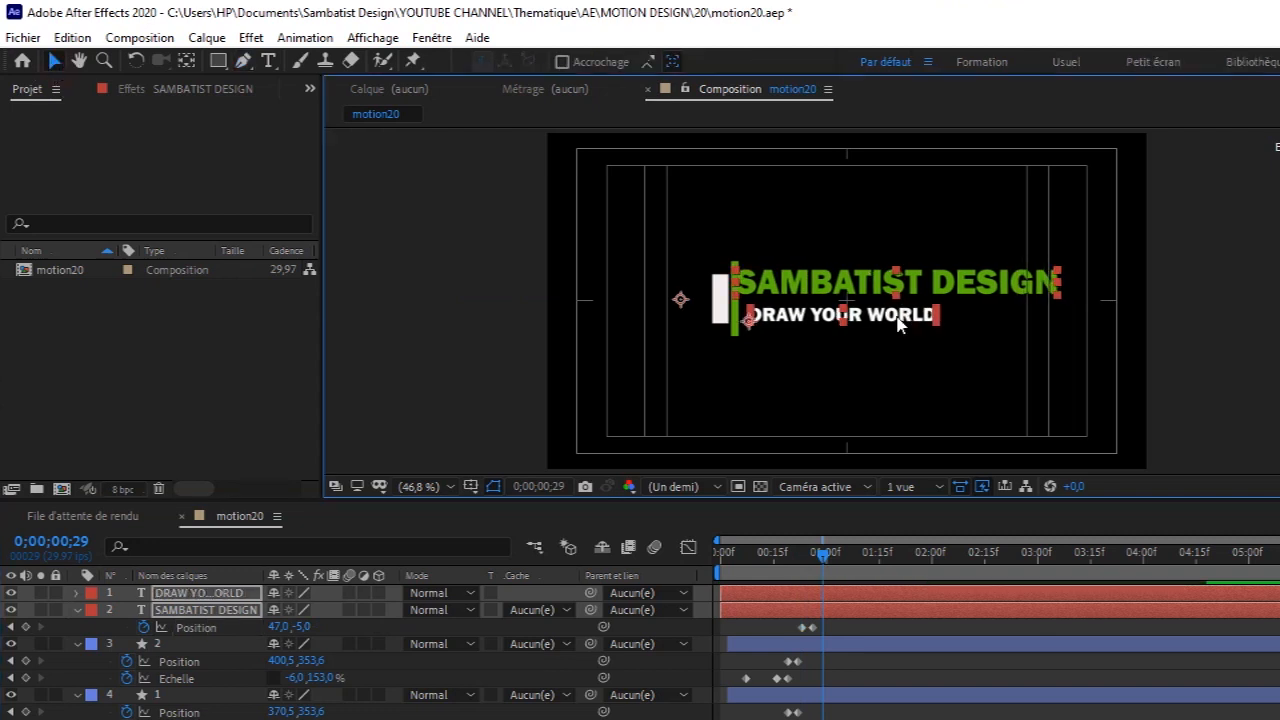
key(ctrl+z)
Move only the DRAW YOUR WORLD text slightly left to line up under the start of SAMBATIST DESIGN.
click(358, 627)
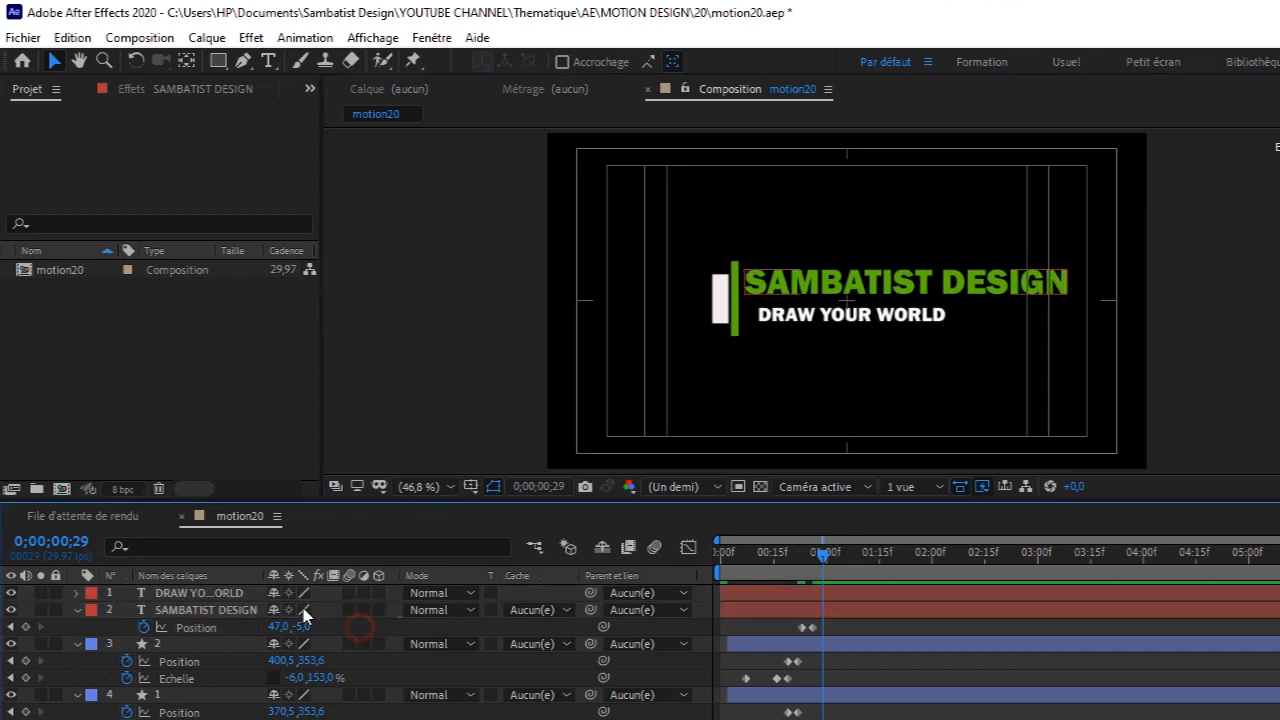
click(239, 594)
drag(926, 313, 916, 313)
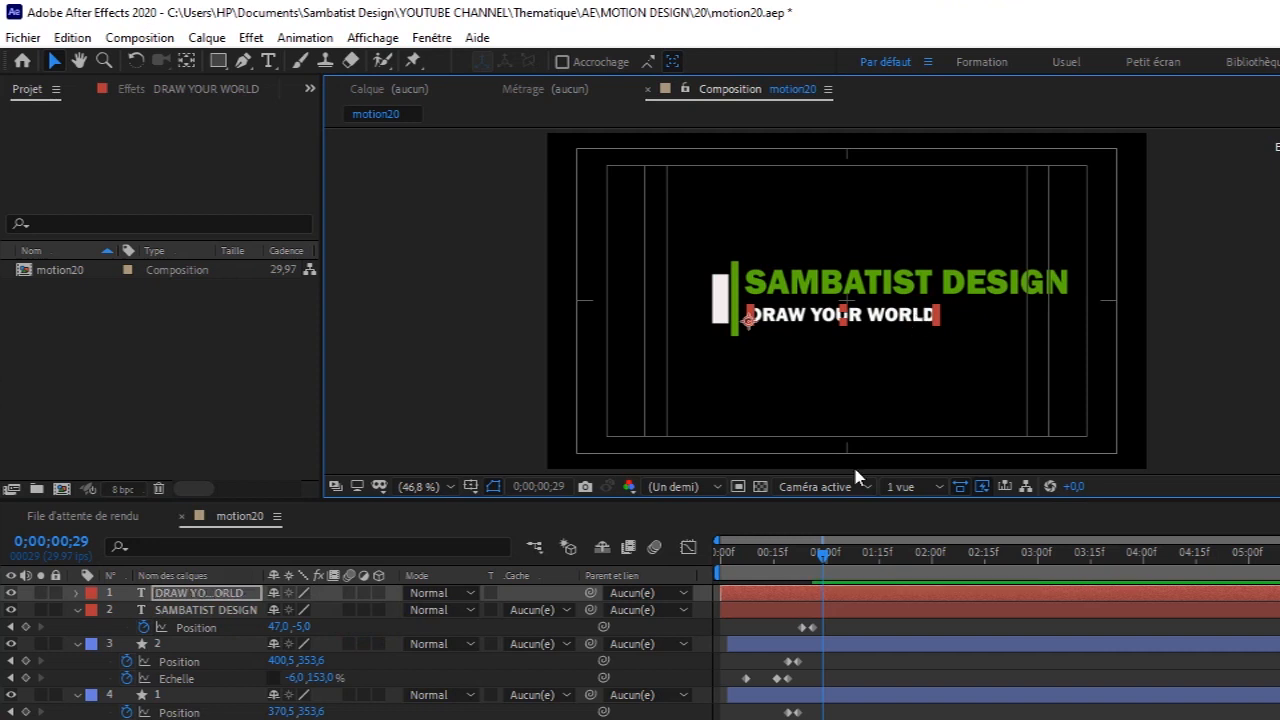
Animate the DRAW YOUR WORLD layer's Scale with a keyframe at 0;00;00;26 and another of 0,0, 0,0 % at 0;00;00;23.
click(819, 557)
drag(819, 557, 812, 557)
key(s)
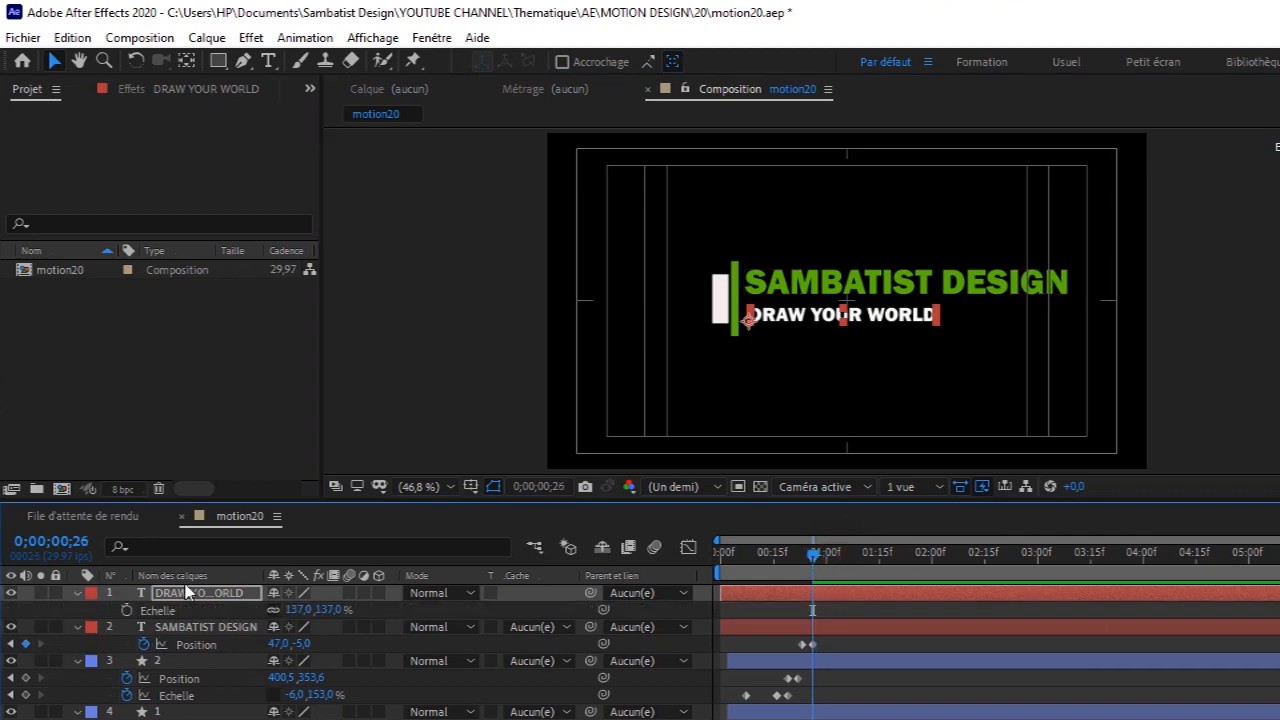
click(128, 611)
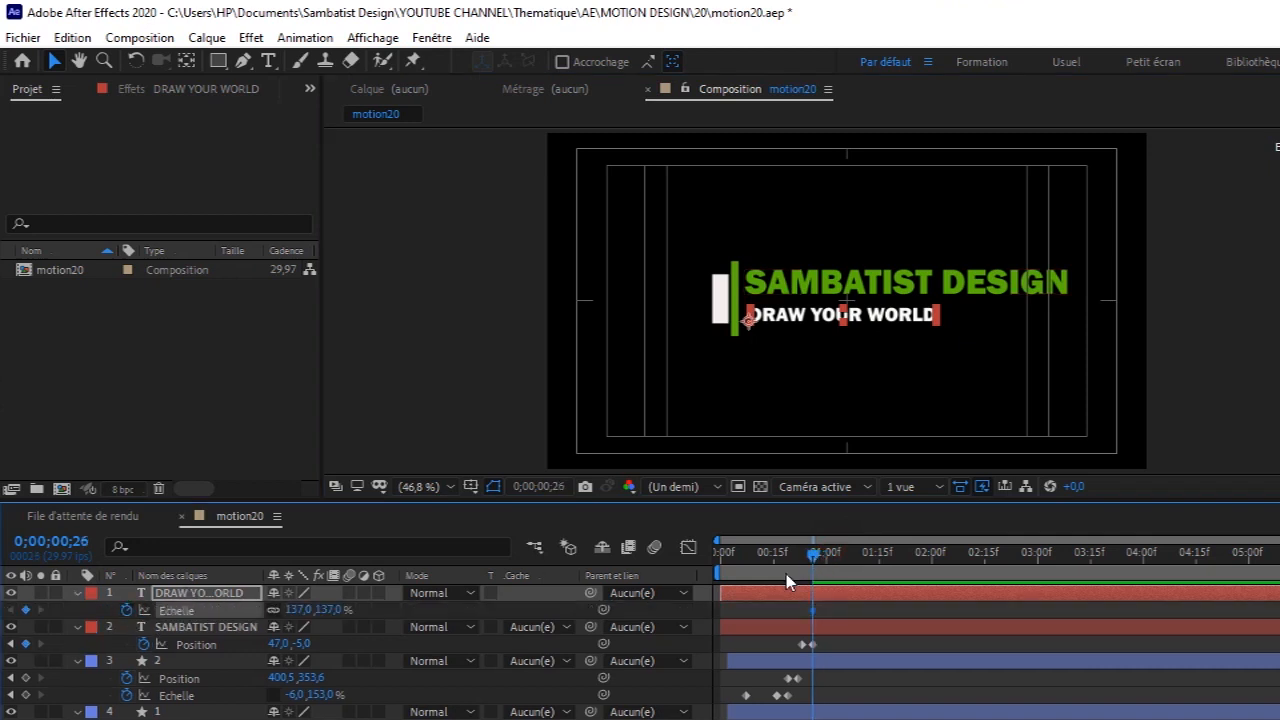
drag(823, 552, 807, 561)
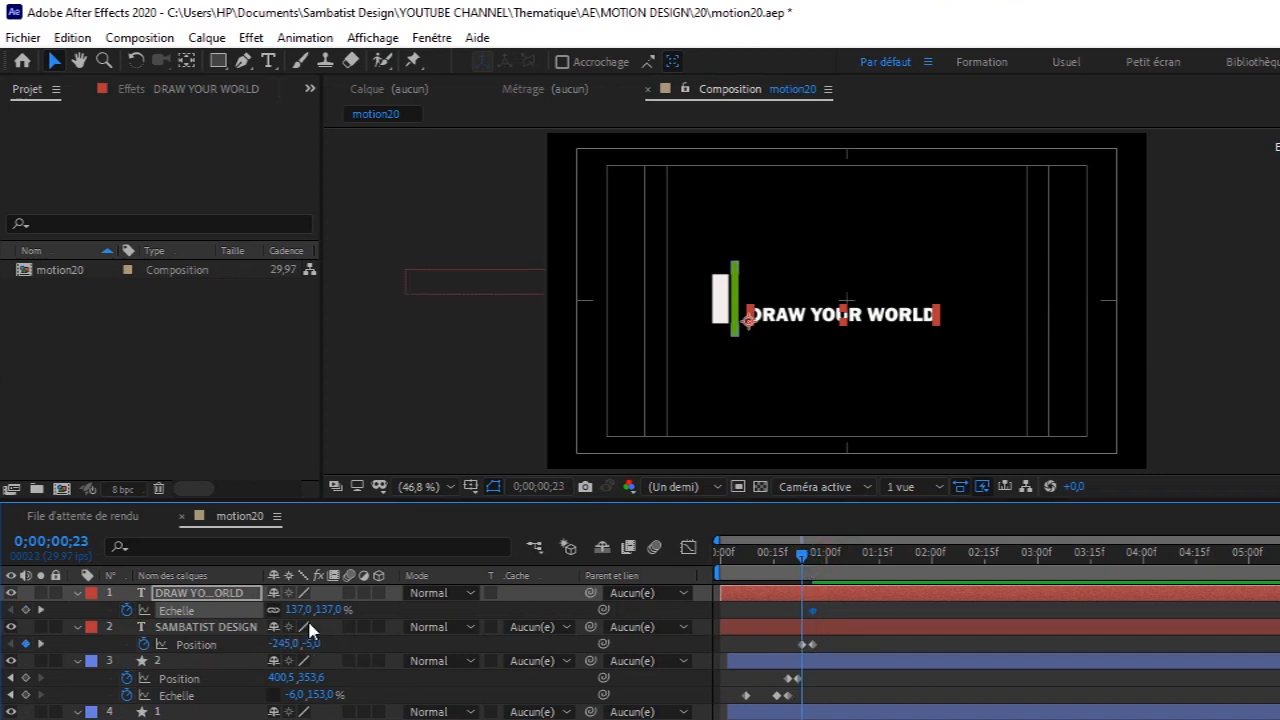
click(298, 609)
key(Return)
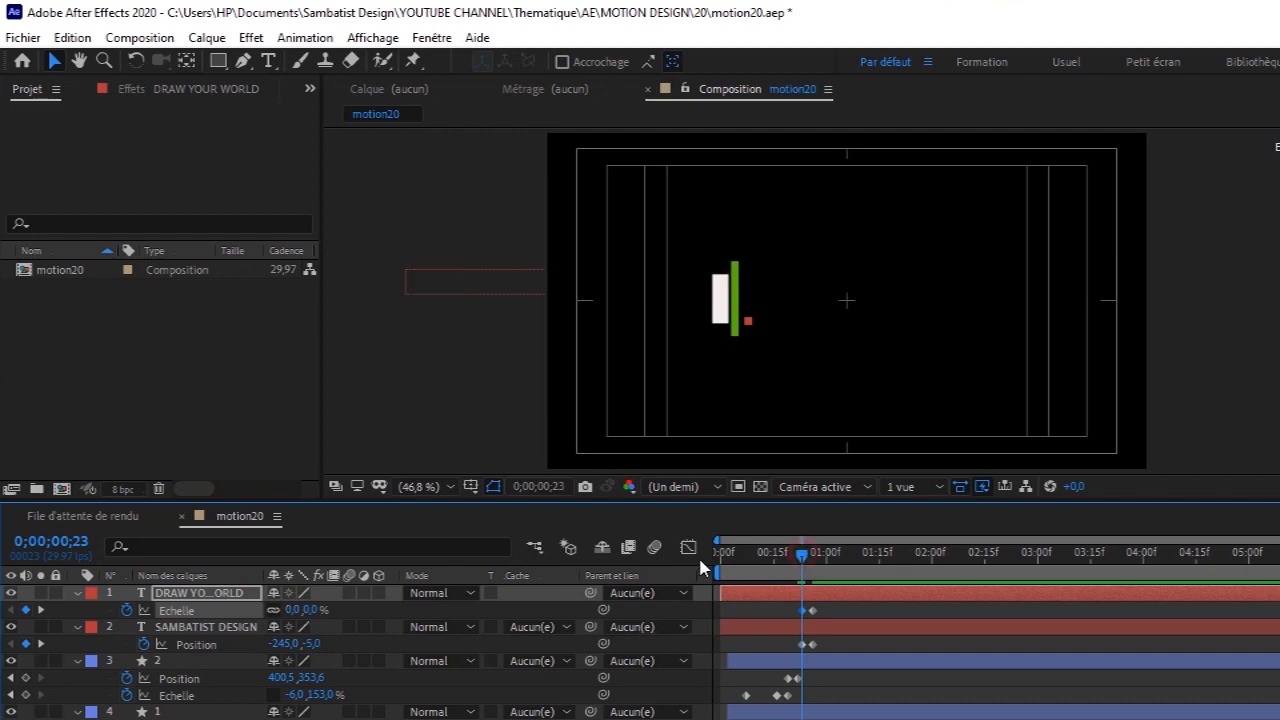
Delay the ending keyframes of both text layers to 0;00;00;29 and preview the animation before and after the change.
key(Home)
key(space)
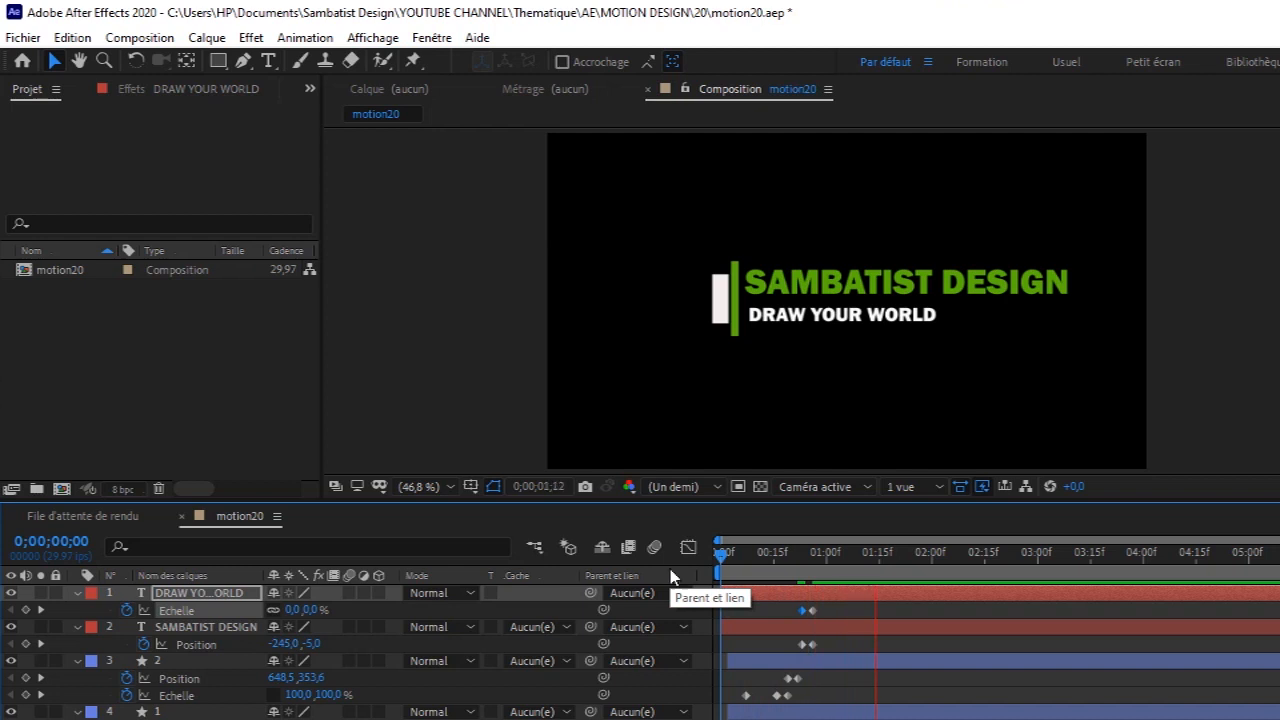
key(space)
drag(811, 611, 821, 647)
drag(881, 557, 562, 618)
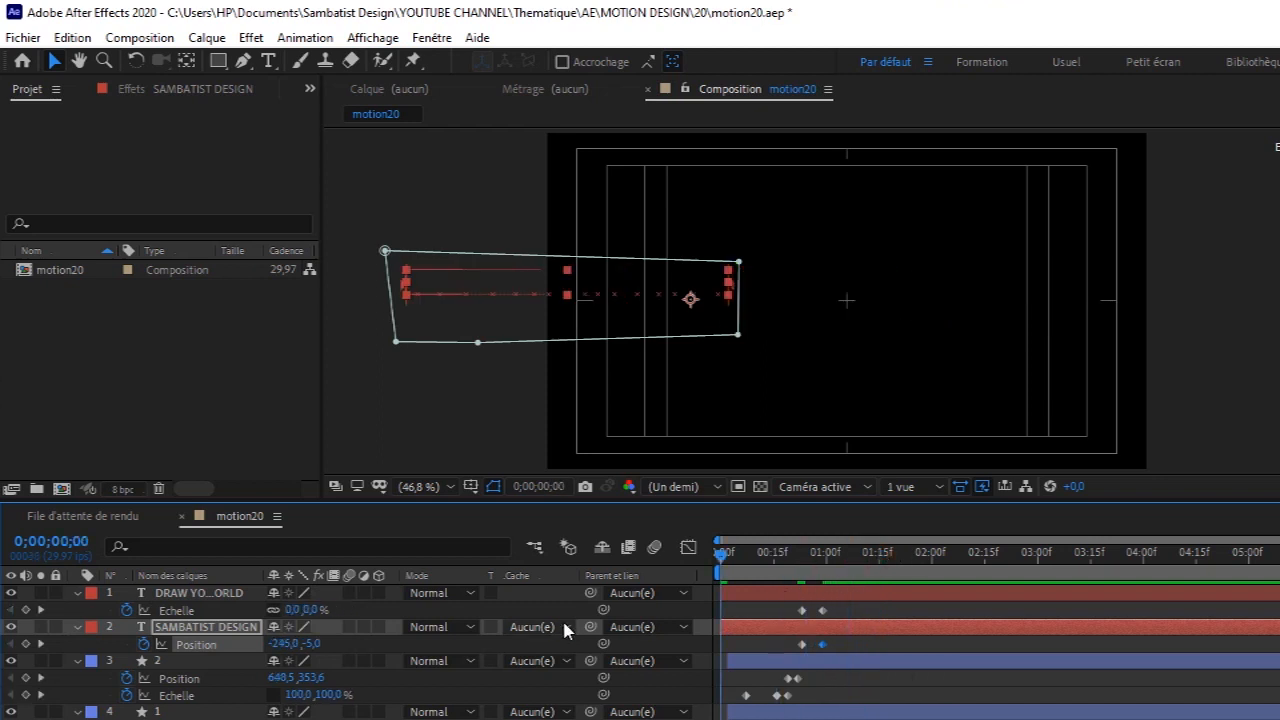
key(space)
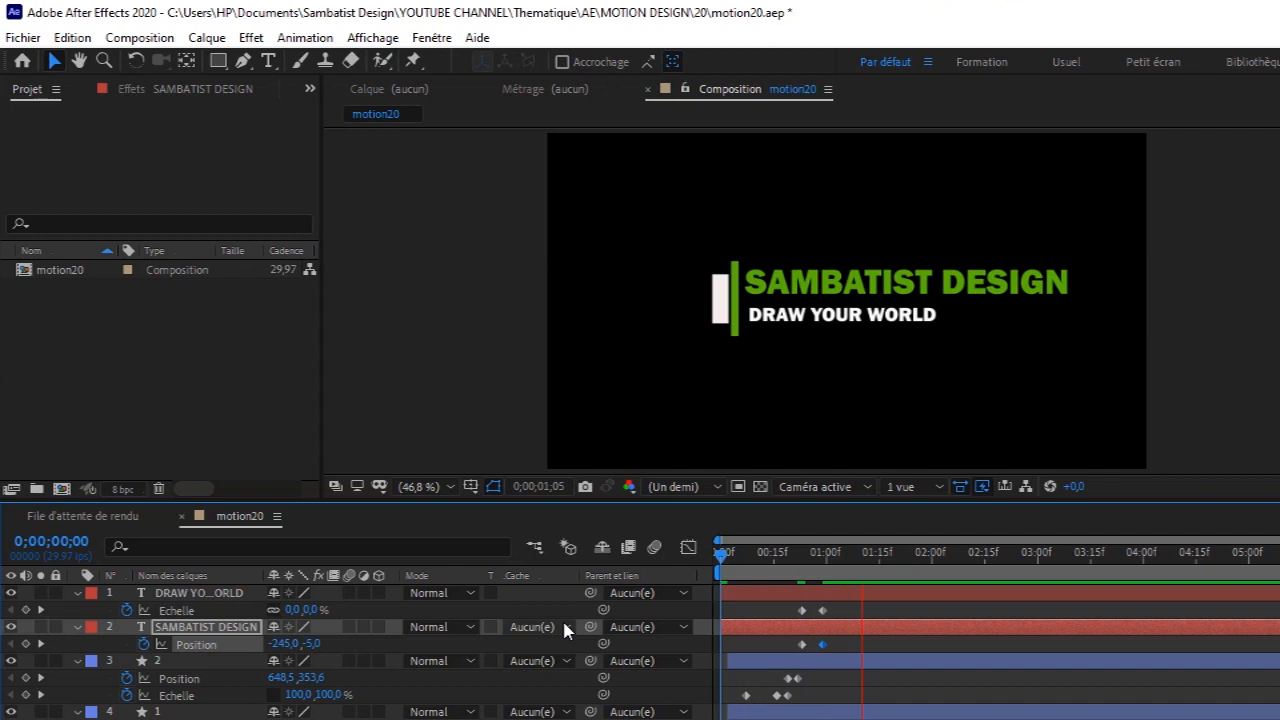
key(space)
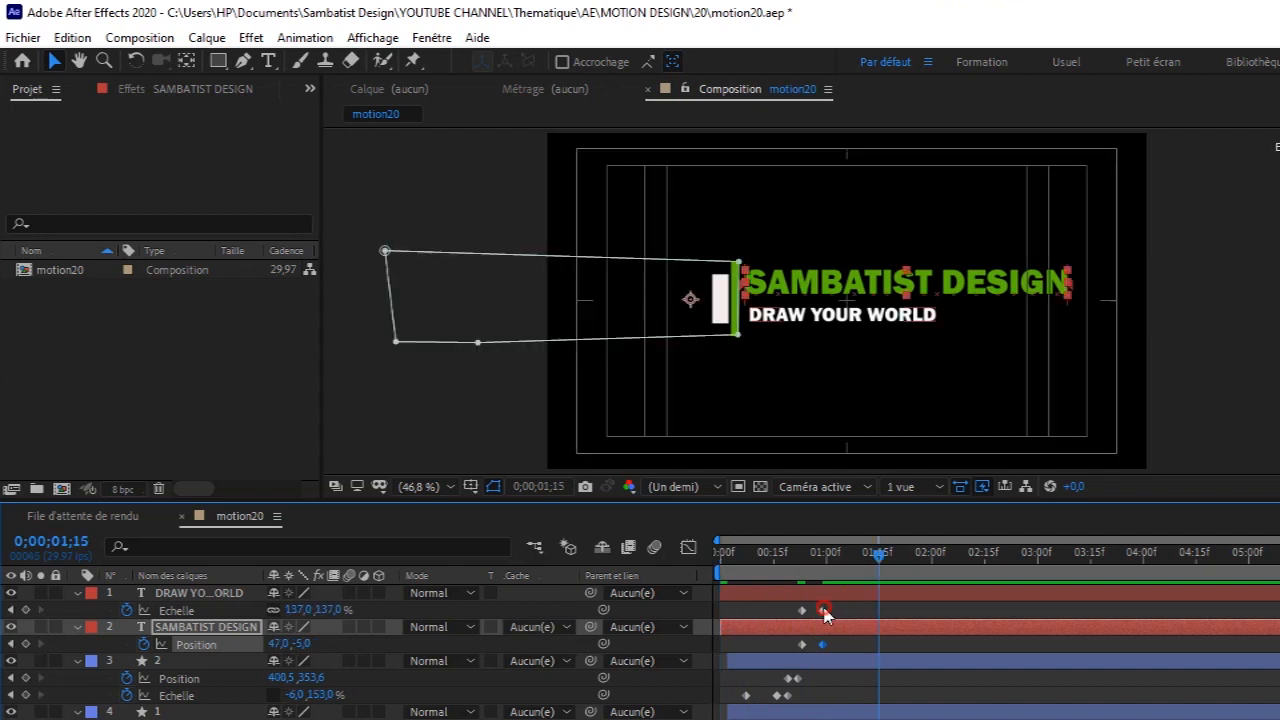
Delay the ending keyframes of both text layers further to 0;00;01;02 and replay the animation from the start.
drag(823, 609, 834, 609)
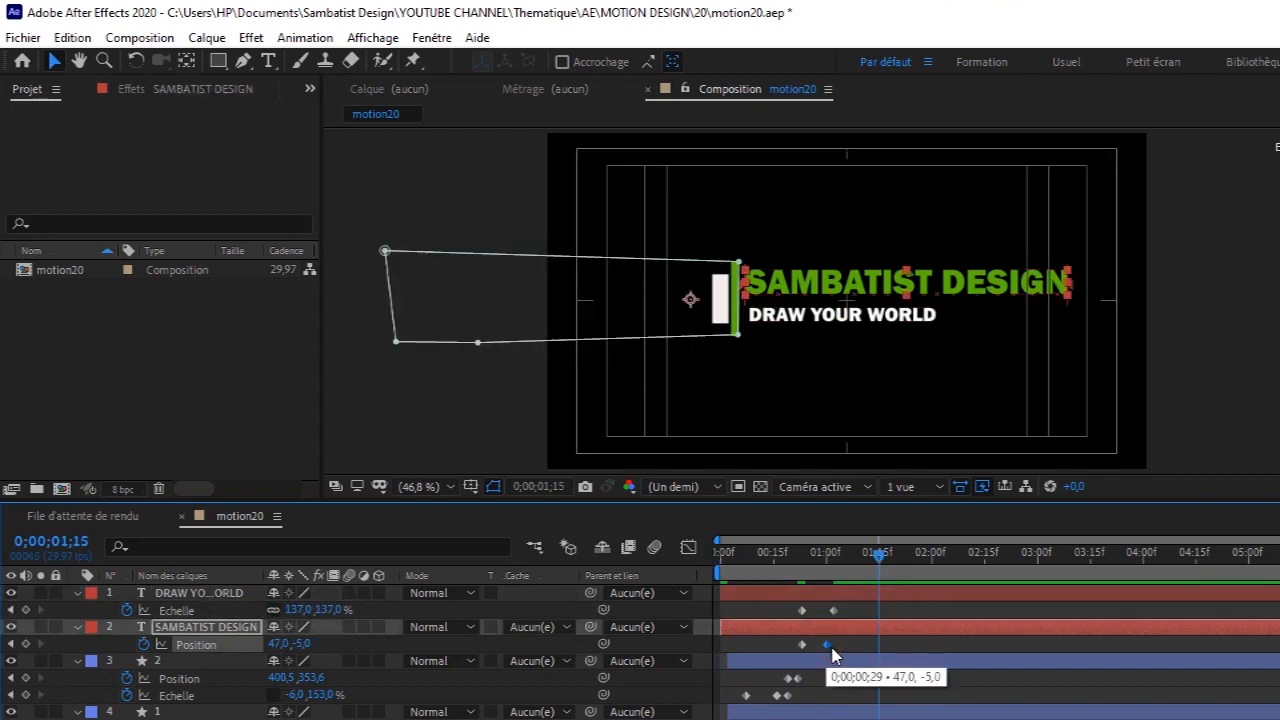
key(Home)
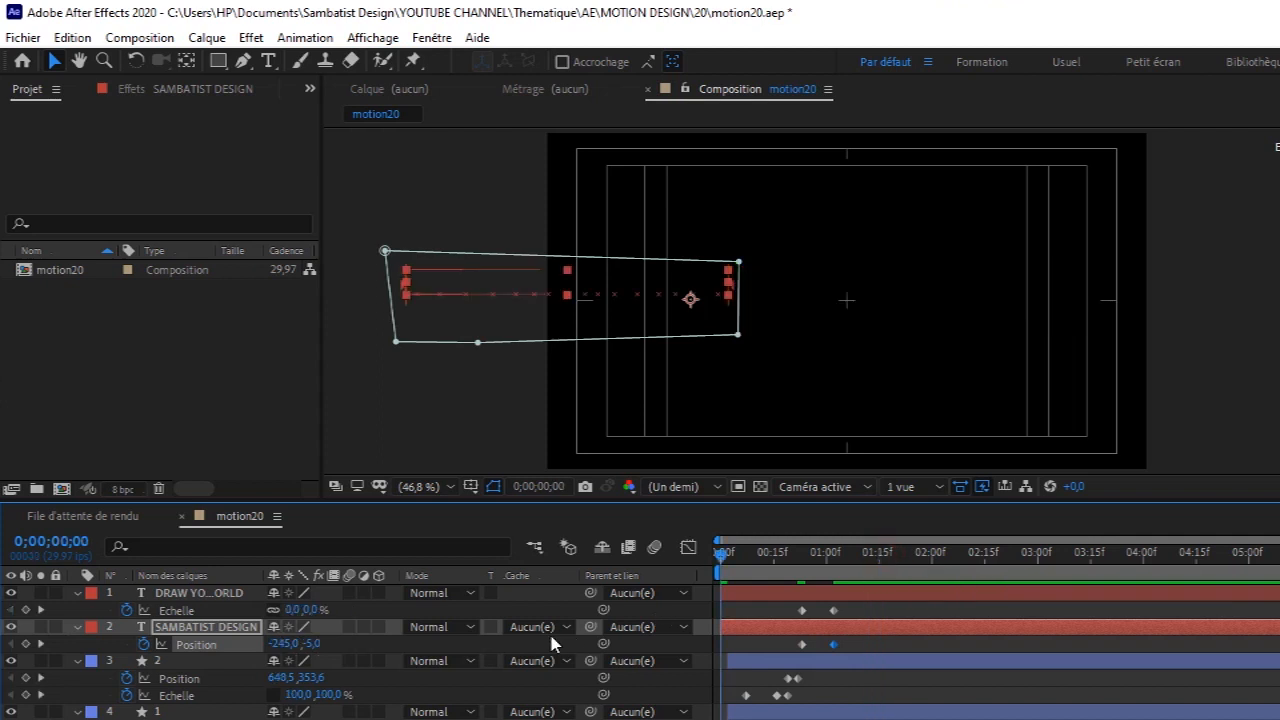
key(space)
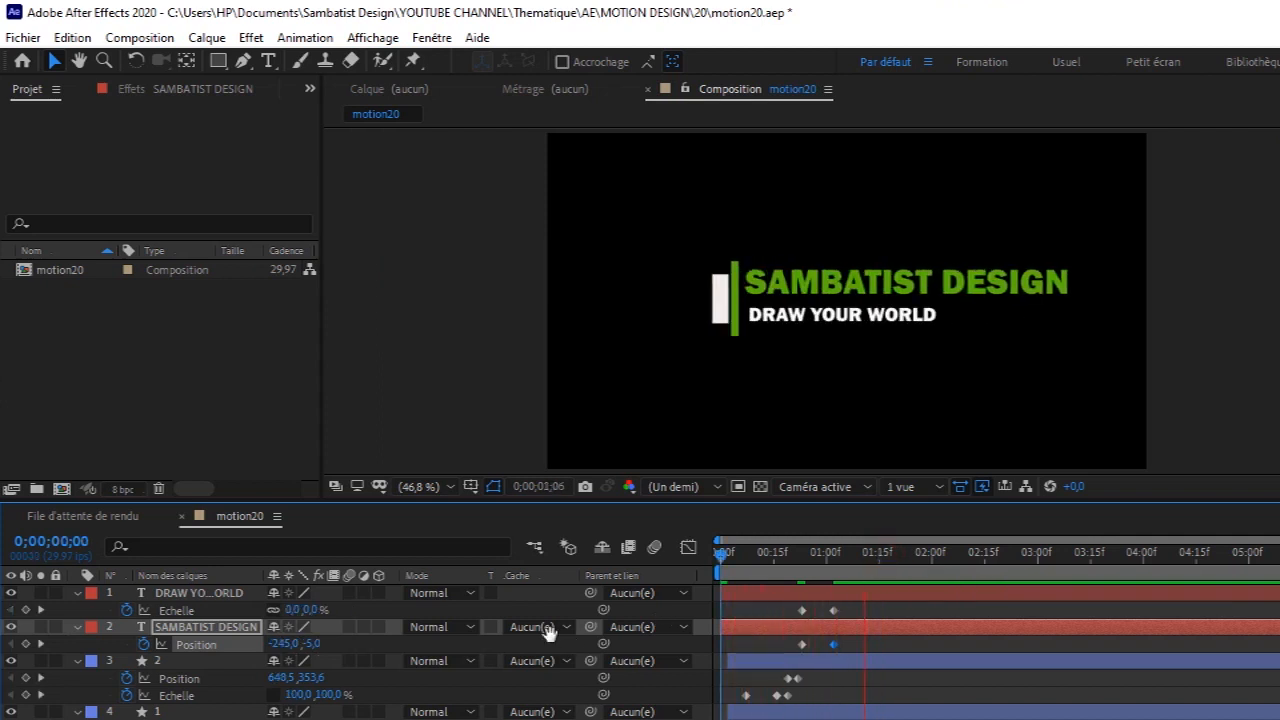
key(space)
Delay DRAW YOUR WORLD's first Scale keyframe slightly, set both text layers' ending keyframes at 0;00;01;04, and preview the animation.
drag(878, 556, 831, 568)
drag(803, 611, 814, 612)
drag(837, 556, 842, 558)
drag(834, 610, 841, 655)
click(834, 645)
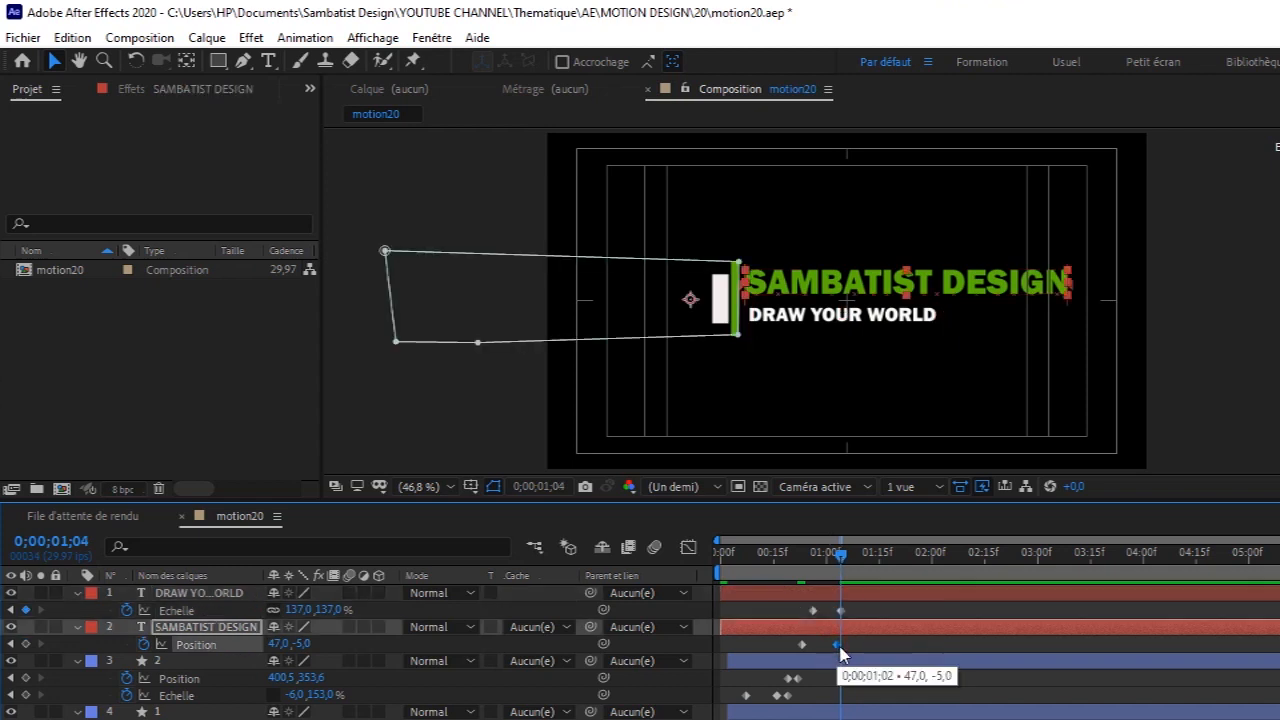
key(Home)
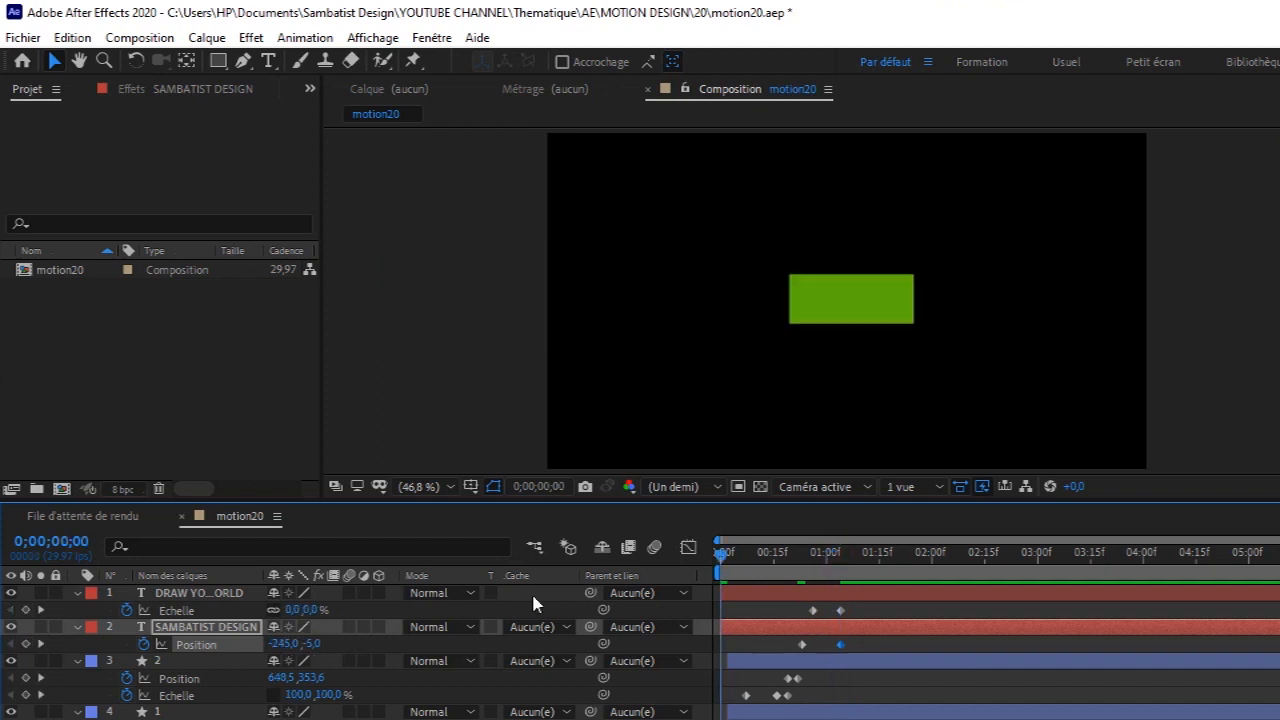
key(space)
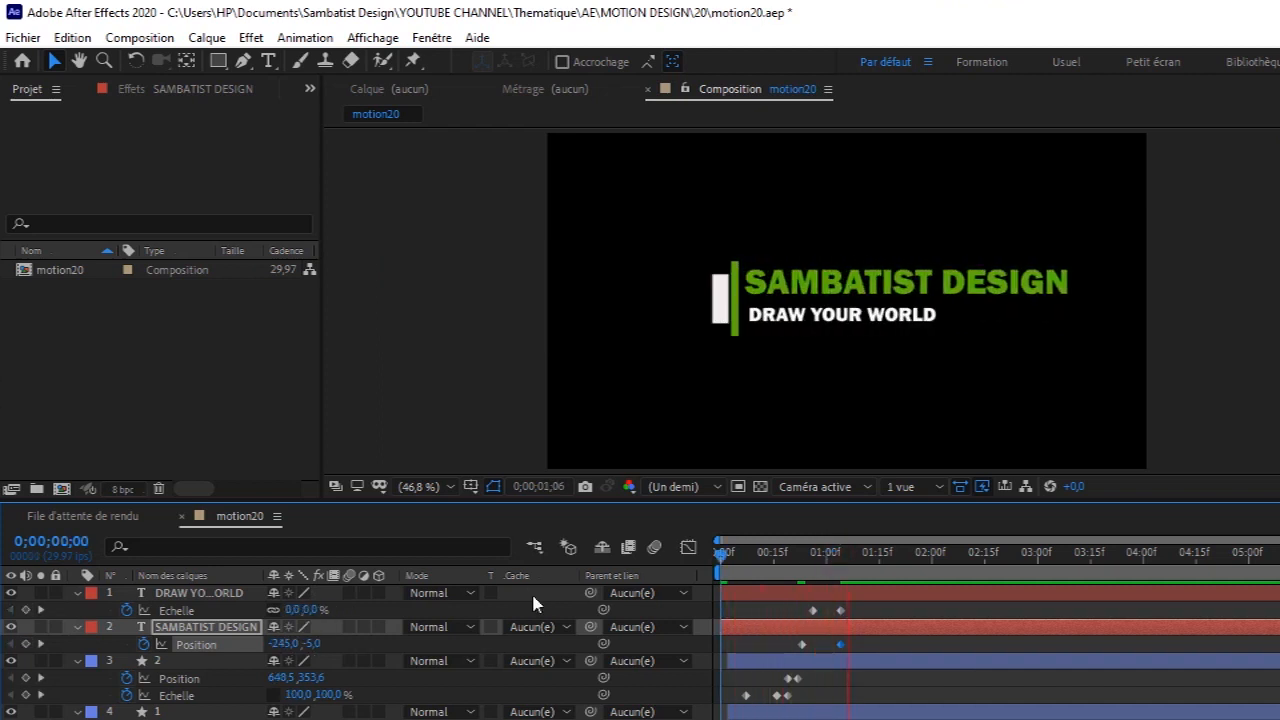
key(space)
Set the current time to 0;00;01;07 and collapse the properties of all four layers.
click(843, 556)
mouse_move(757, 580)
mouse_down()
mouse_move(730, 572)
mouse_move(843, 587)
mouse_up()
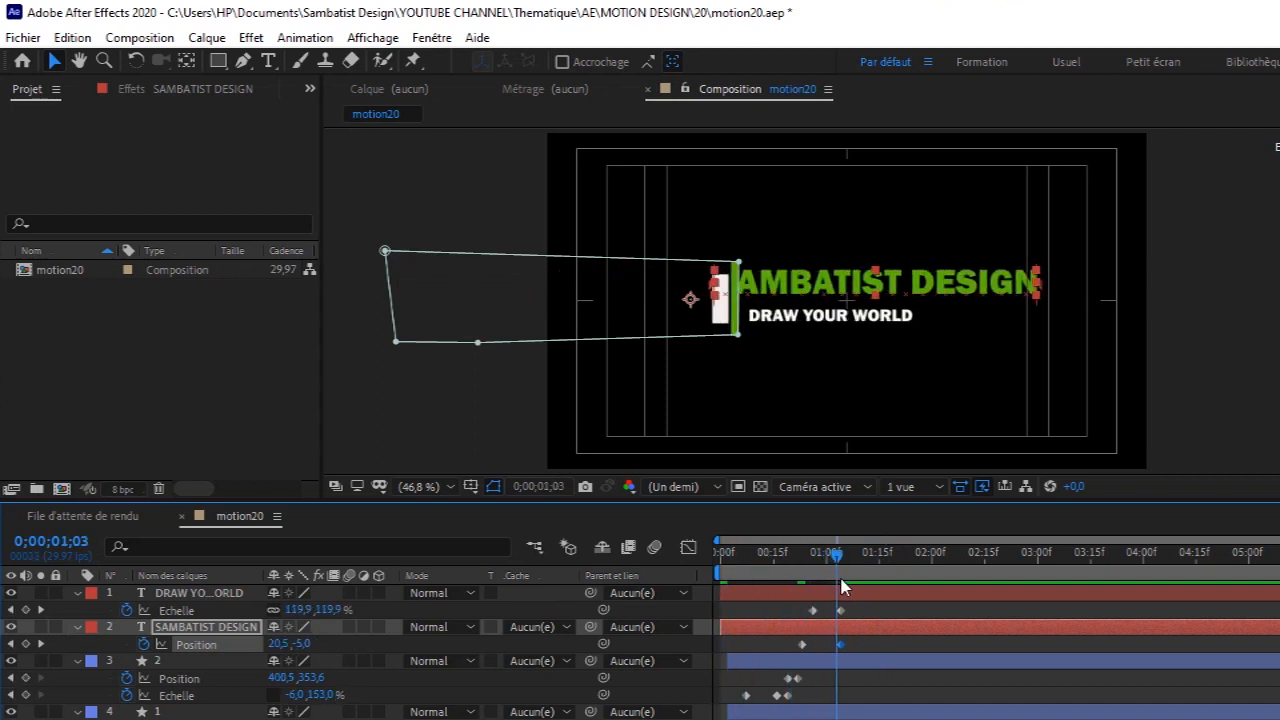
click(895, 613)
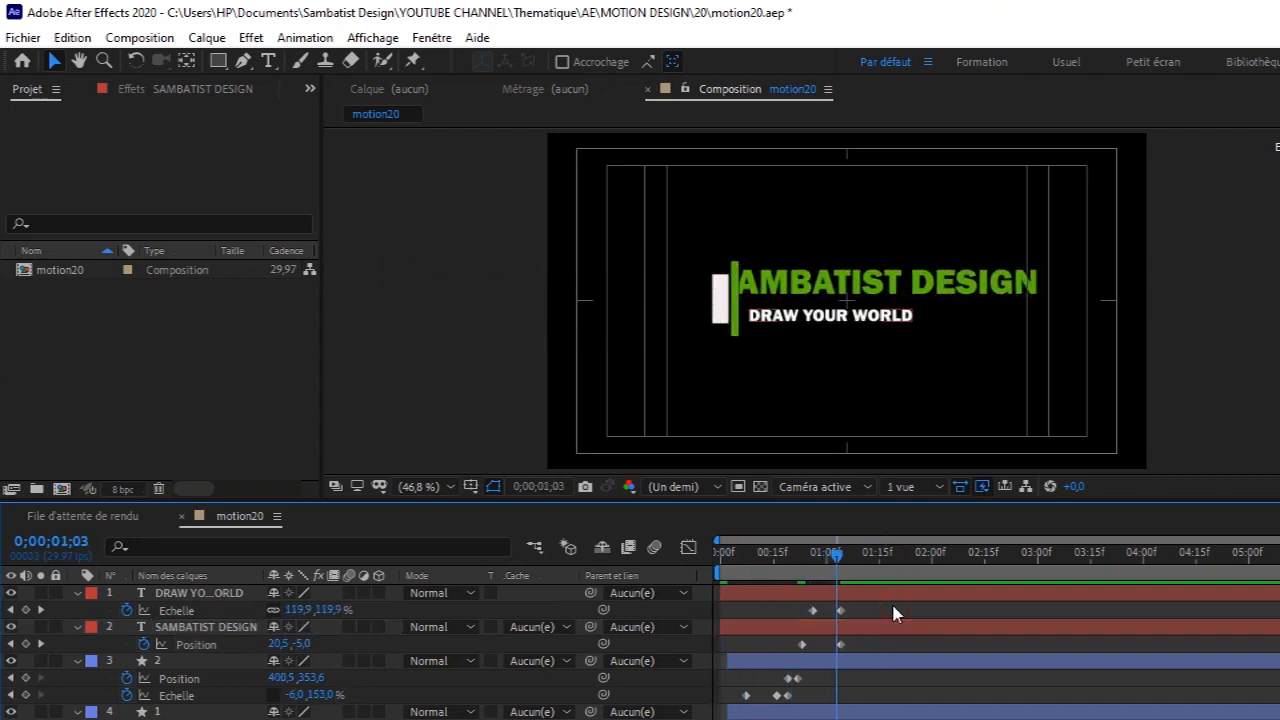
click(845, 559)
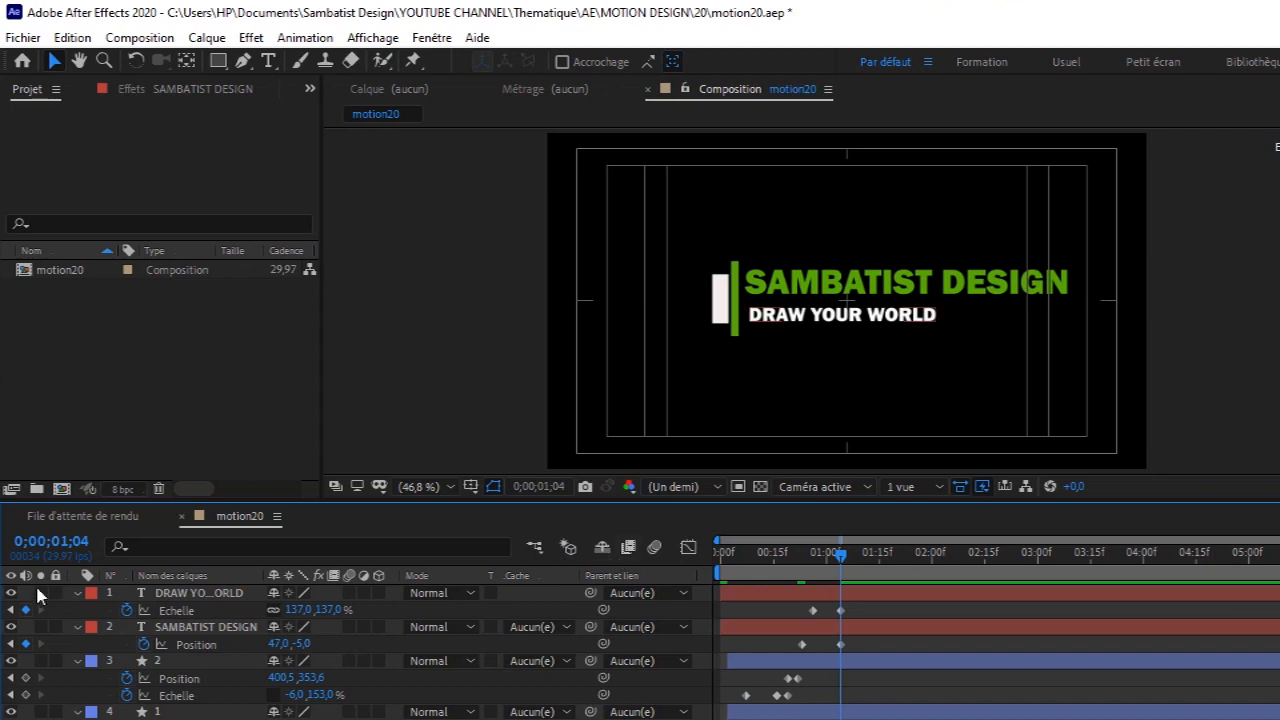
click(844, 556)
drag(844, 556, 850, 556)
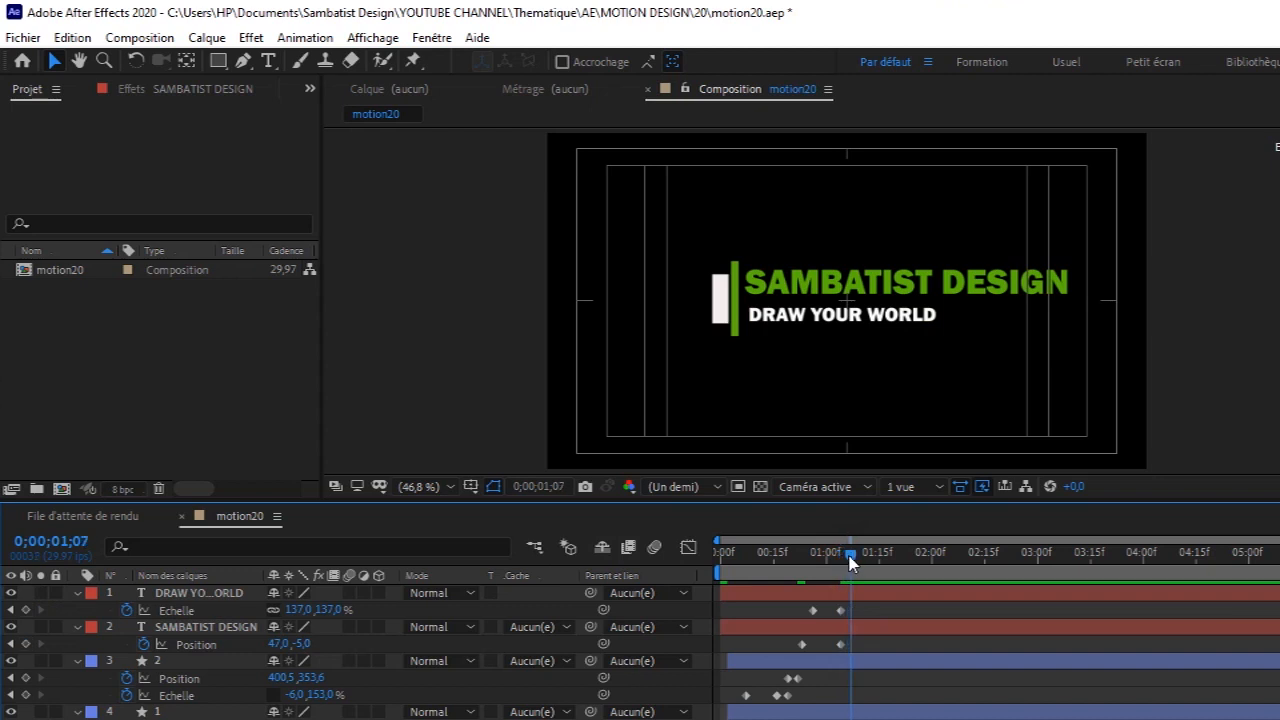
click(73, 594)
click(76, 610)
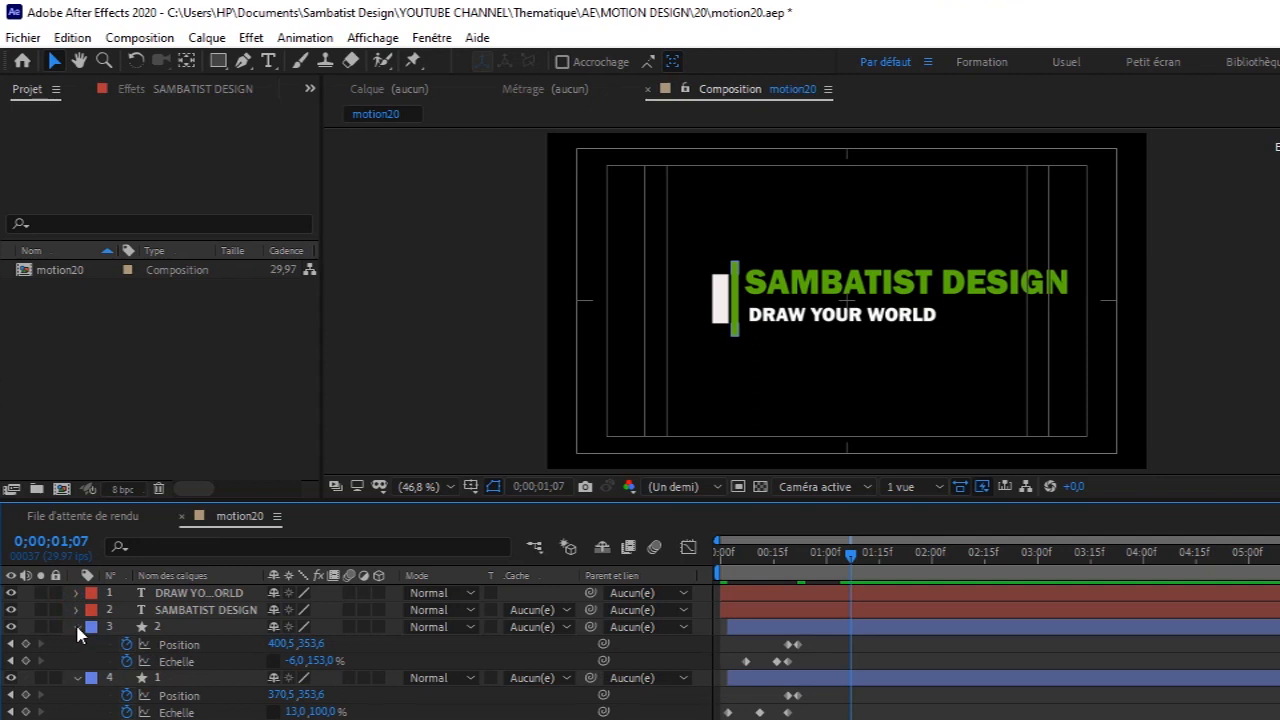
click(76, 627)
click(77, 644)
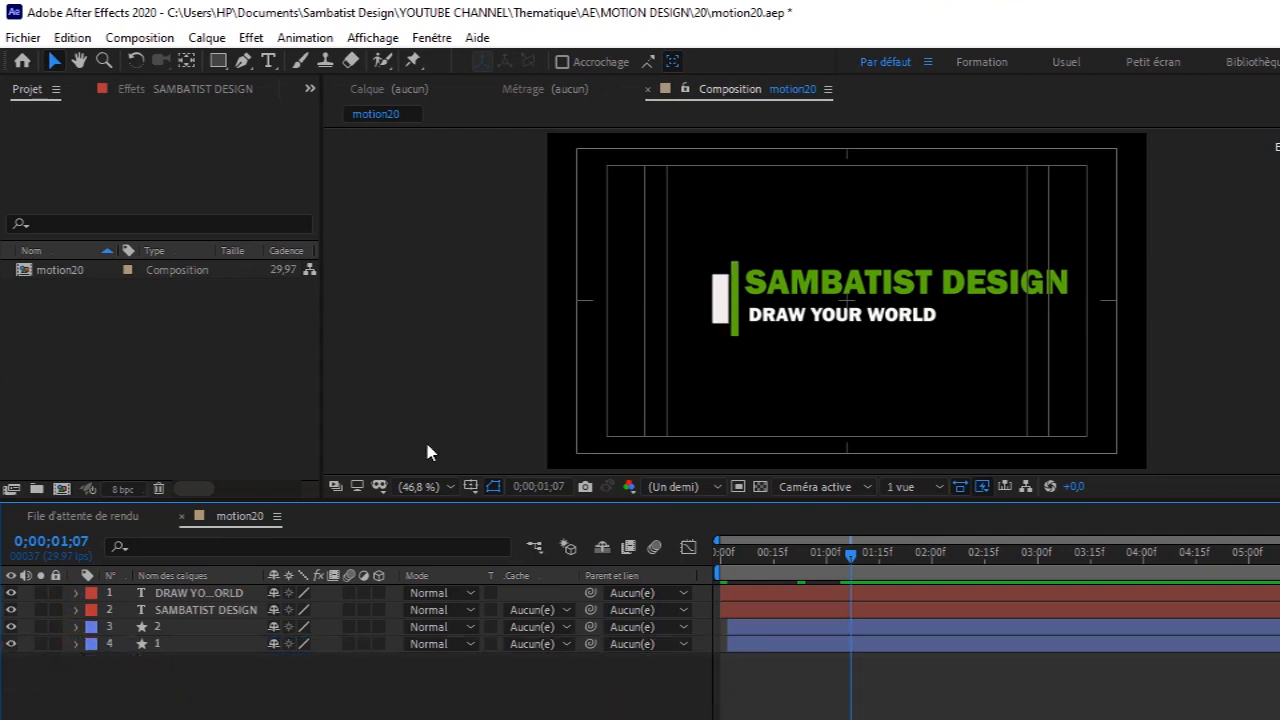
click(470, 486)
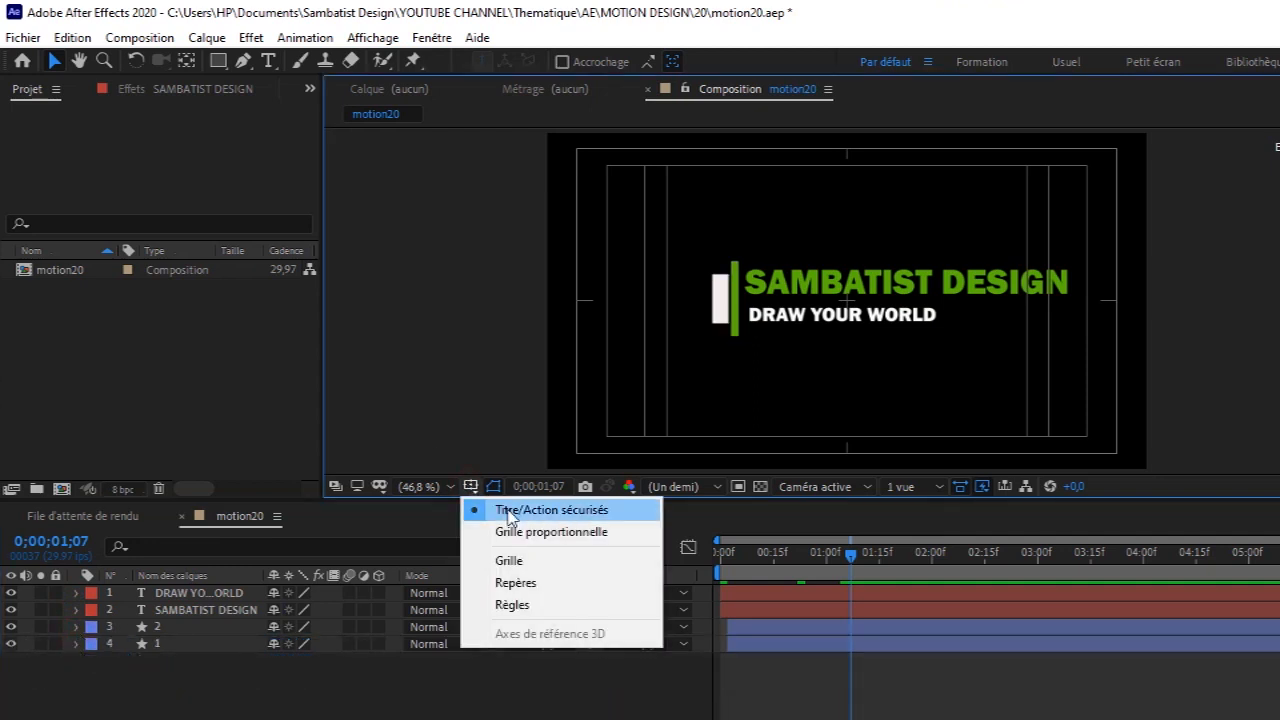
Keyframe both text layers' Position at 0;00;01;07, and move all four layers about 90 px left and 17 px down at 0;00;01;09.
click(214, 594)
shift+click(214, 610)
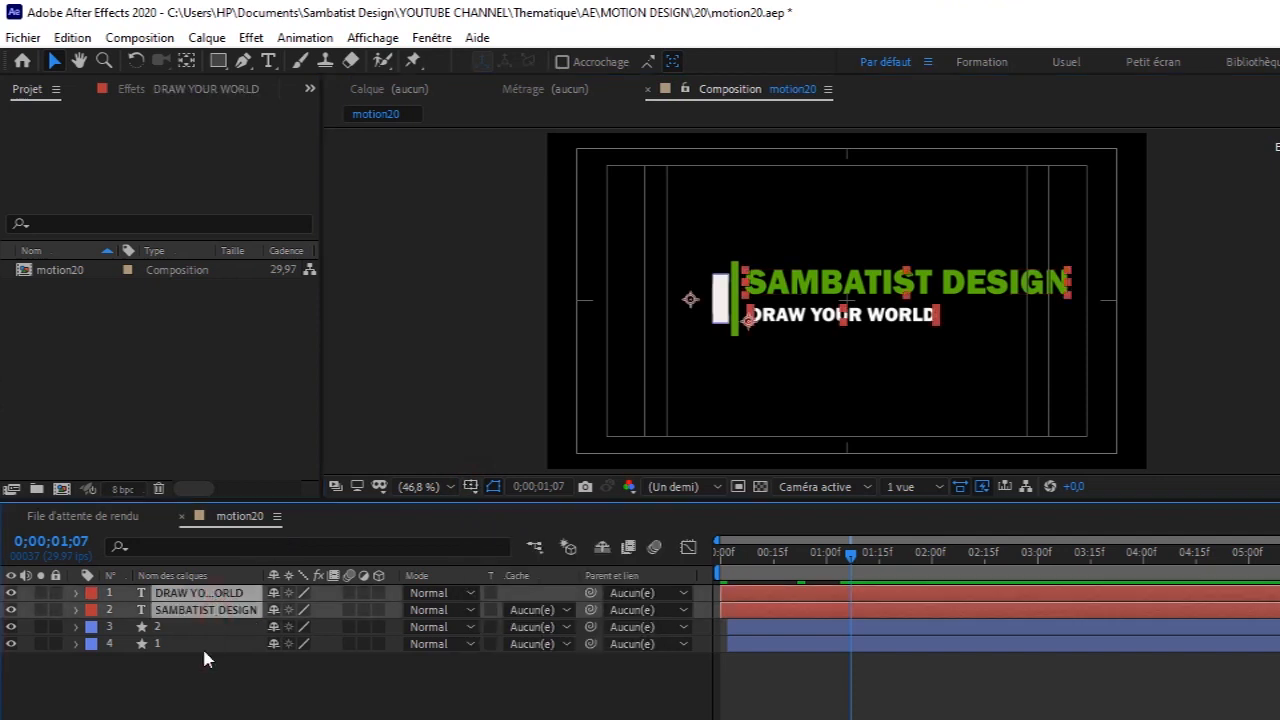
shift+click(203, 648)
key(p)
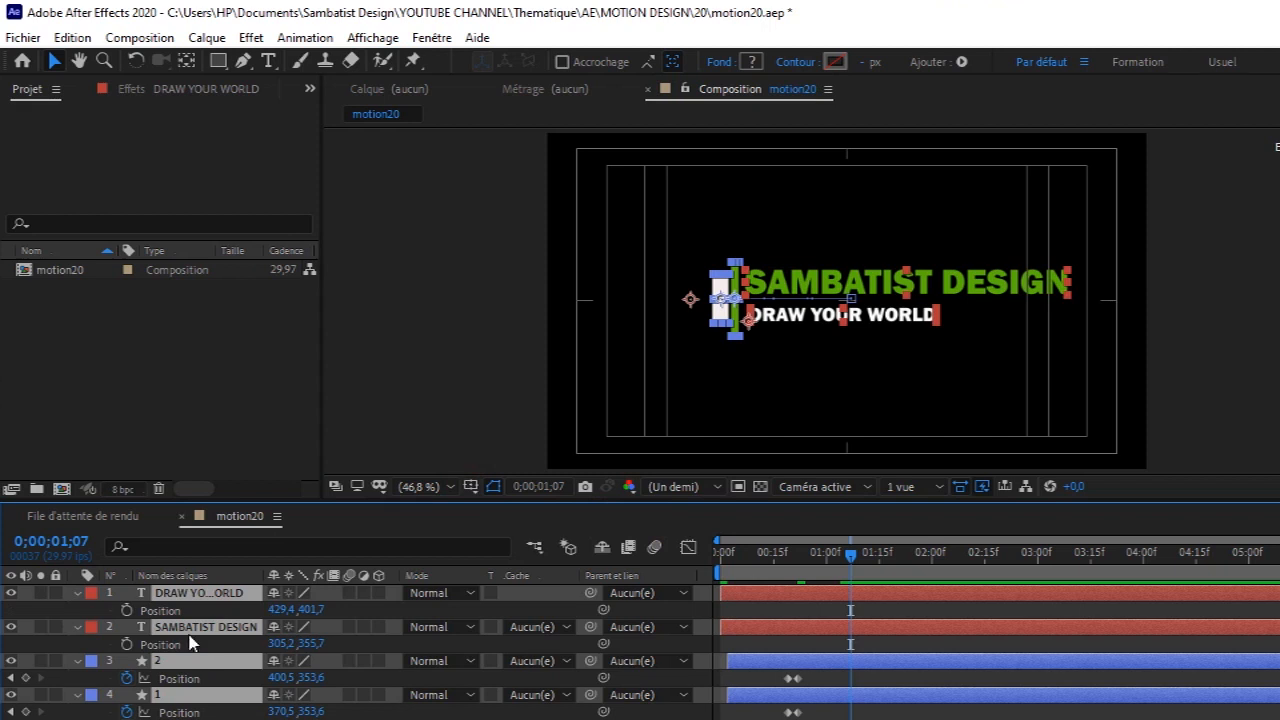
click(127, 612)
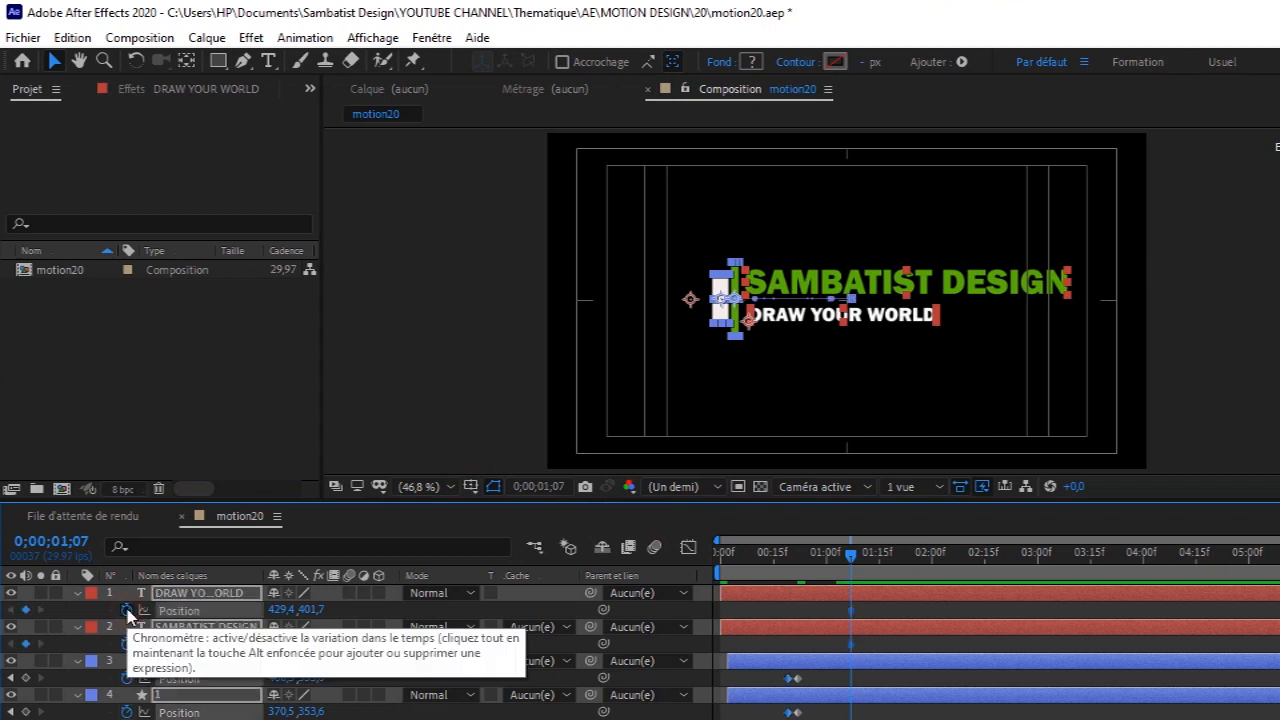
click(857, 556)
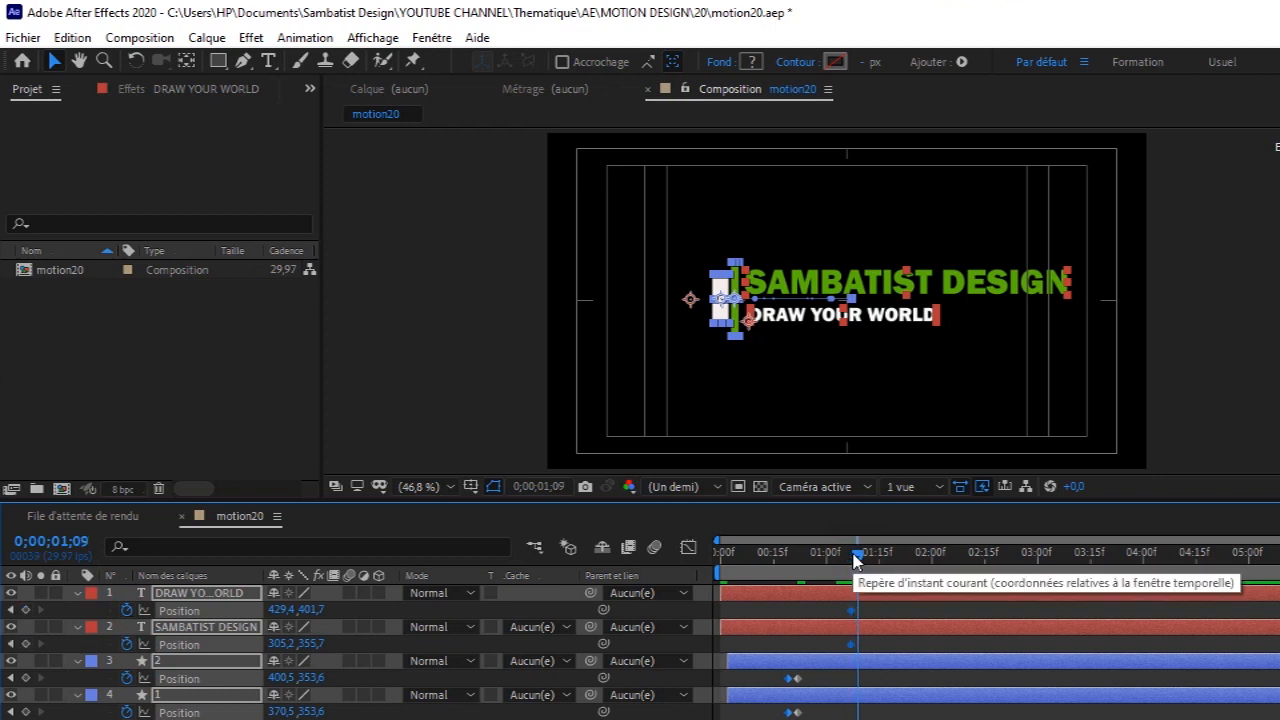
drag(848, 287, 806, 289)
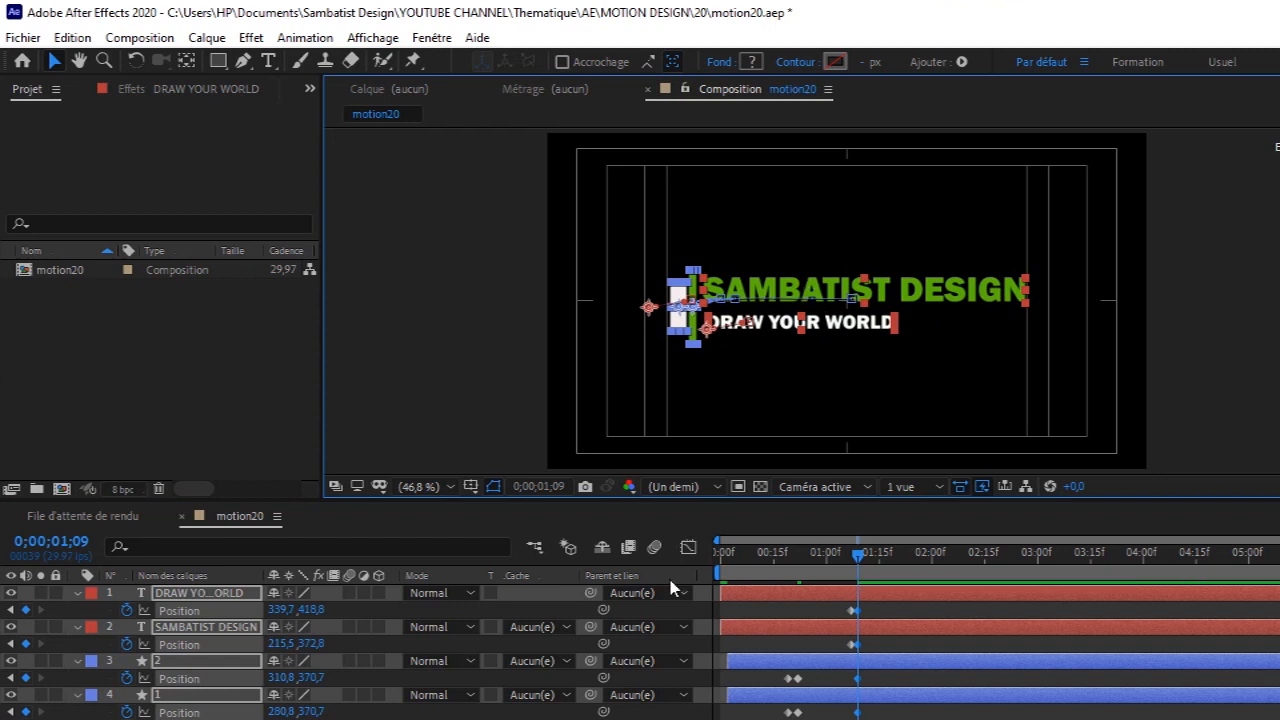
Collapse the Position properties of all four layers and preview the whole animation twice from the start.
click(79, 598)
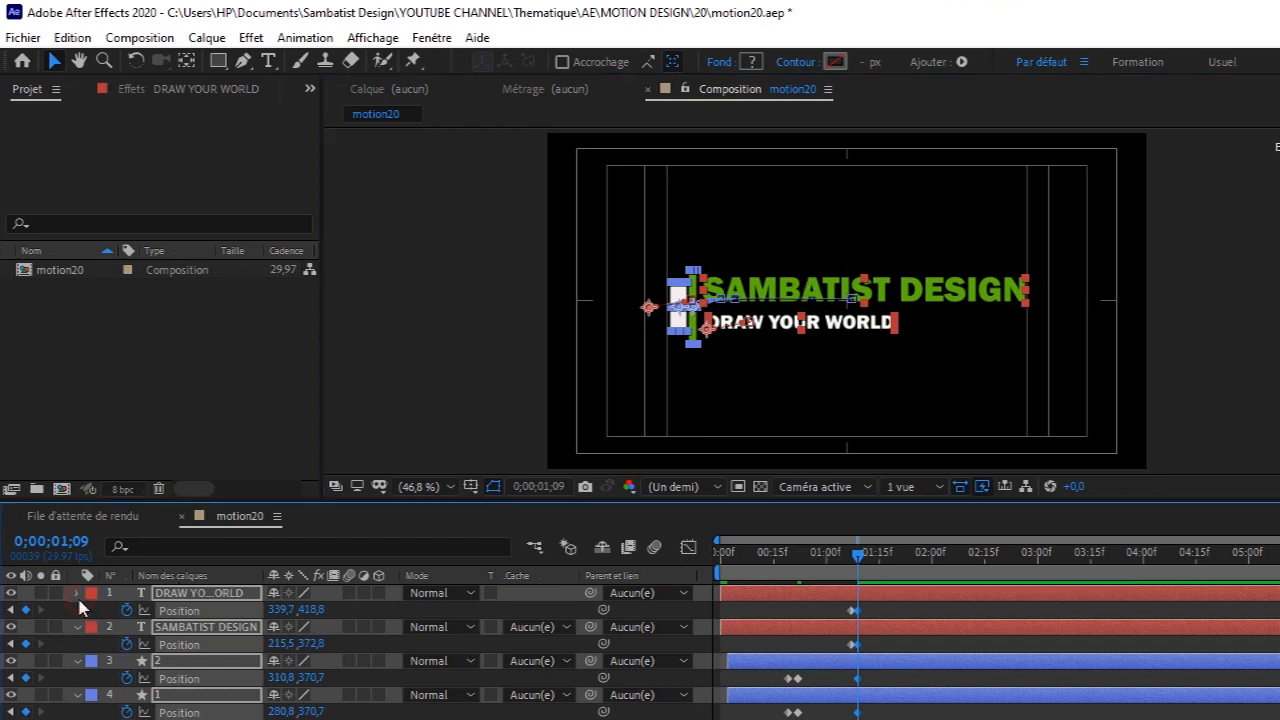
drag(859, 556, 611, 589)
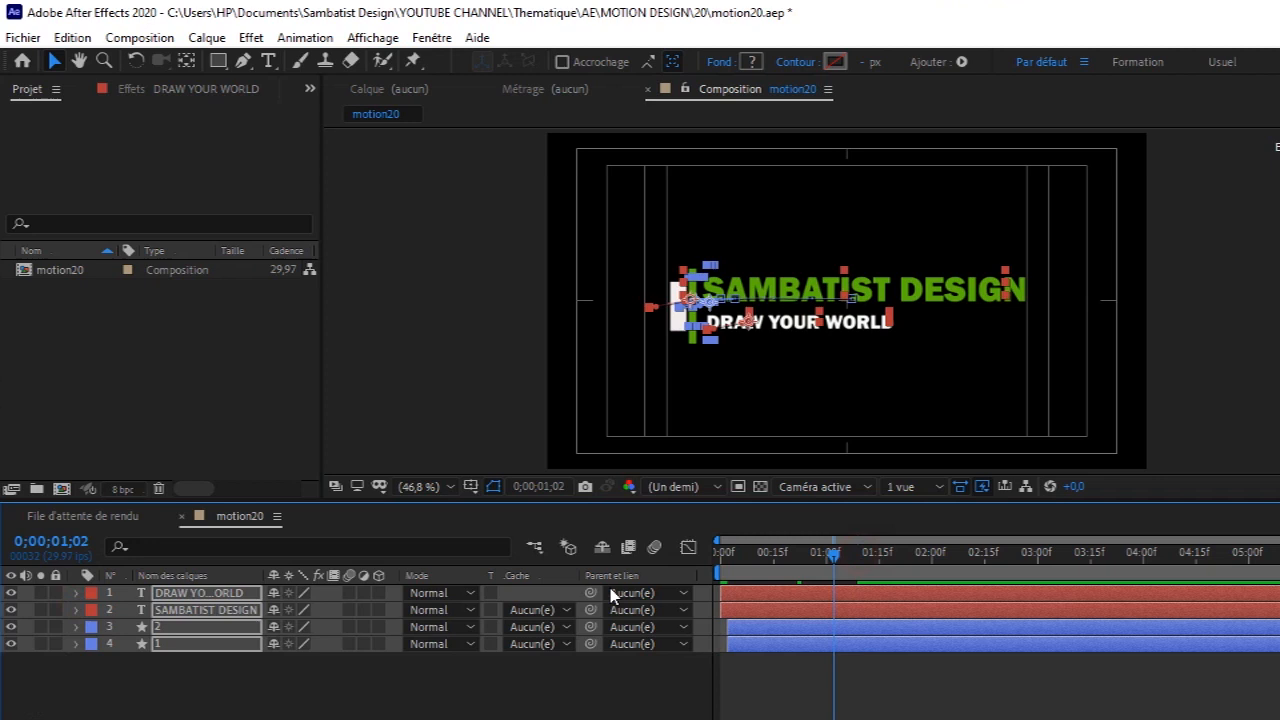
key(space)
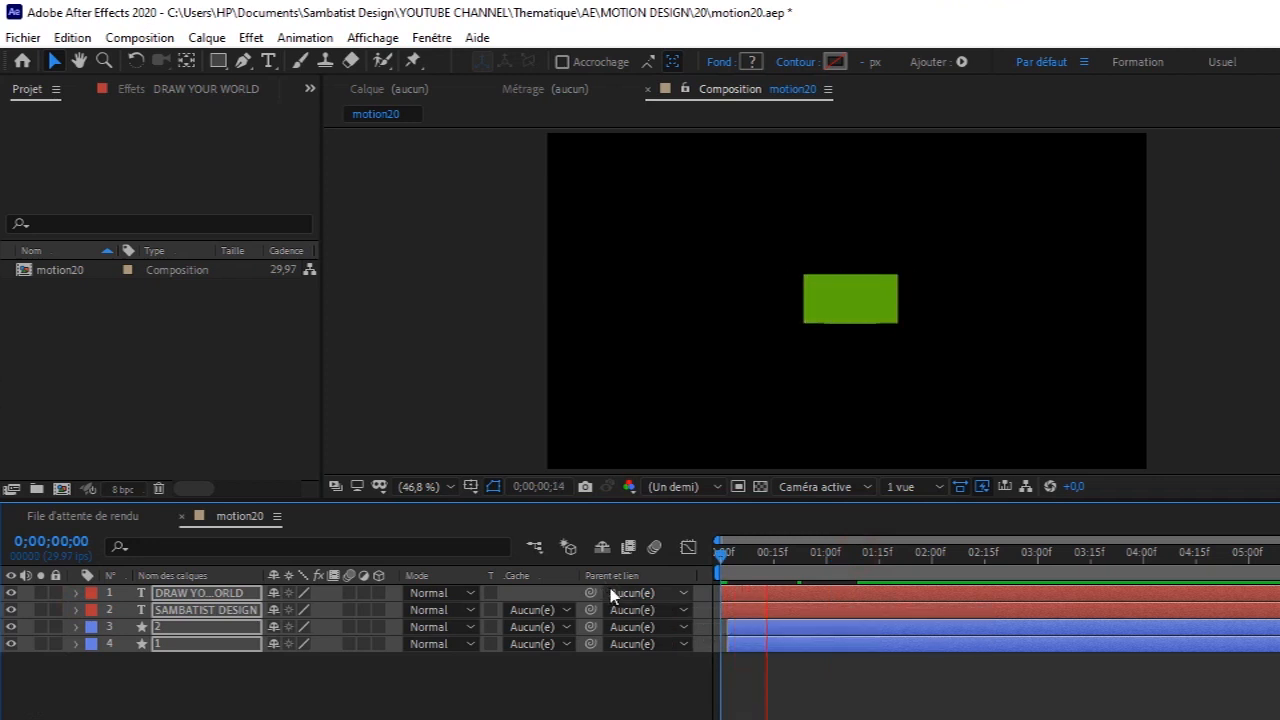
key(space)
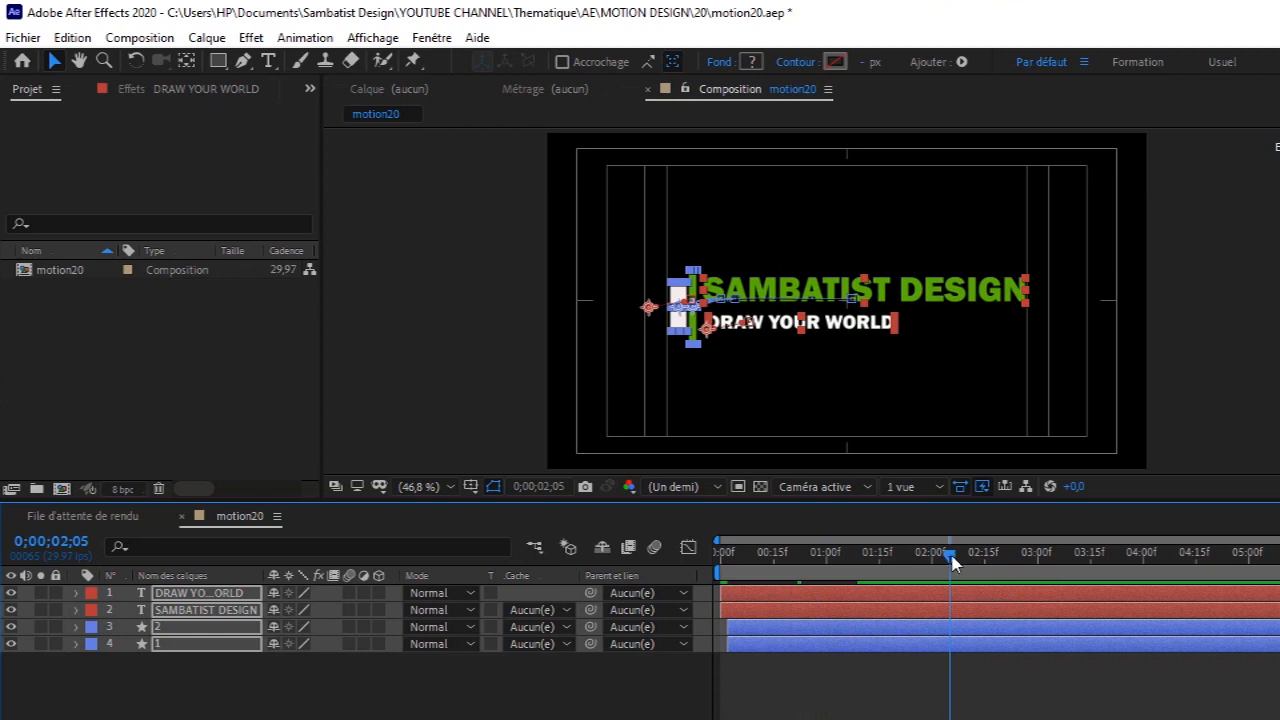
drag(951, 562, 647, 563)
key(space)
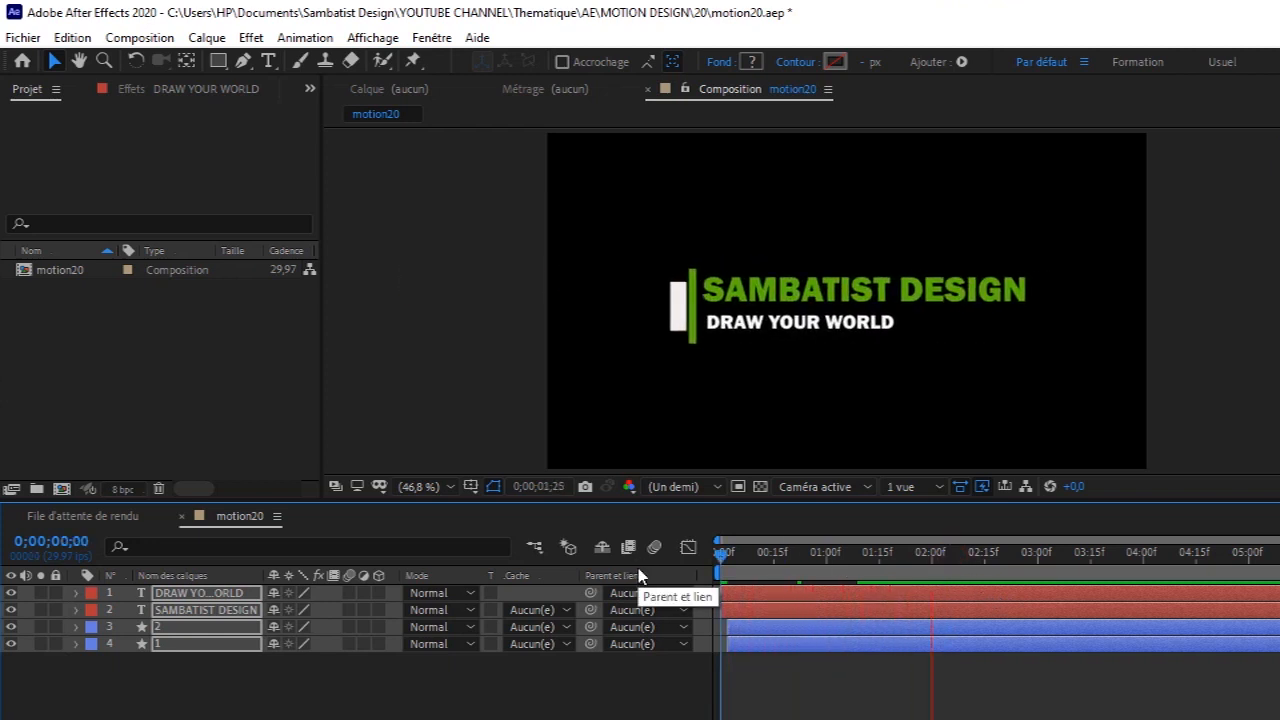
key(space)
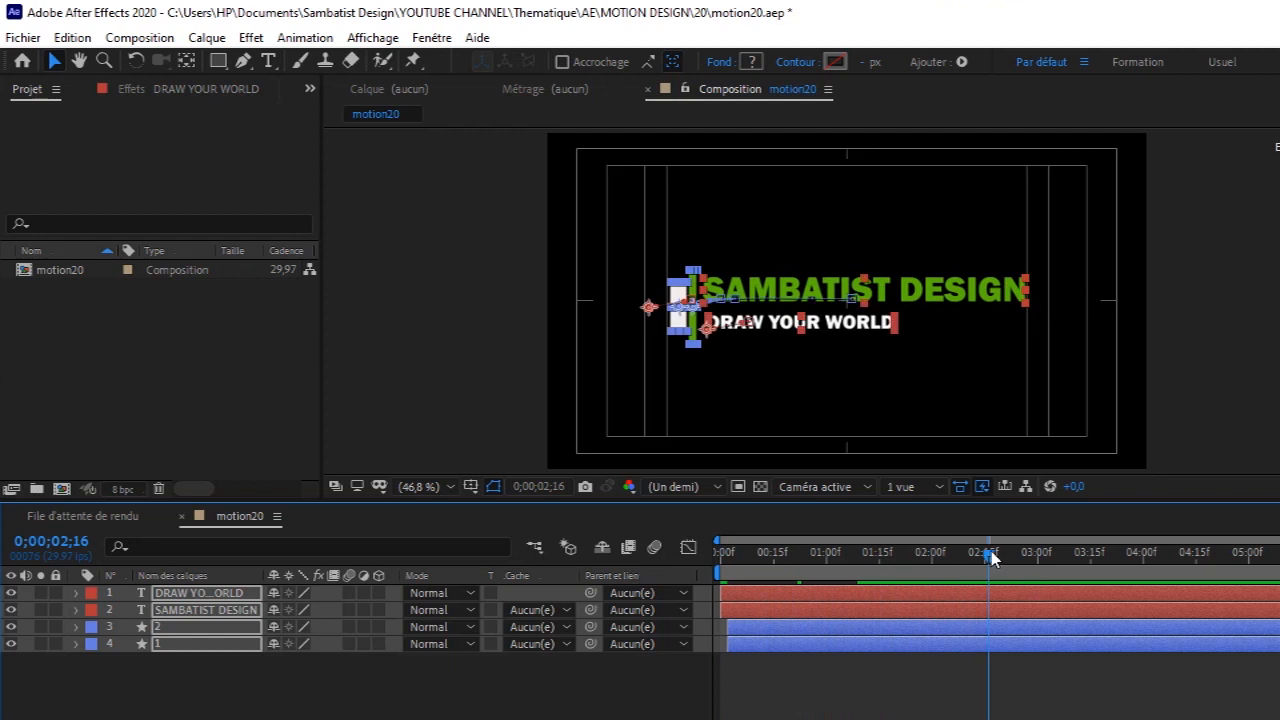
Split all four layers at 0;00;02;14, delete the parts after the split, and preview the shortened animation.
mouse_move(991, 558)
mouse_down()
mouse_move(1006, 562)
mouse_move(984, 570)
mouse_up()
key(ctrl+shift+d)
key(Delete)
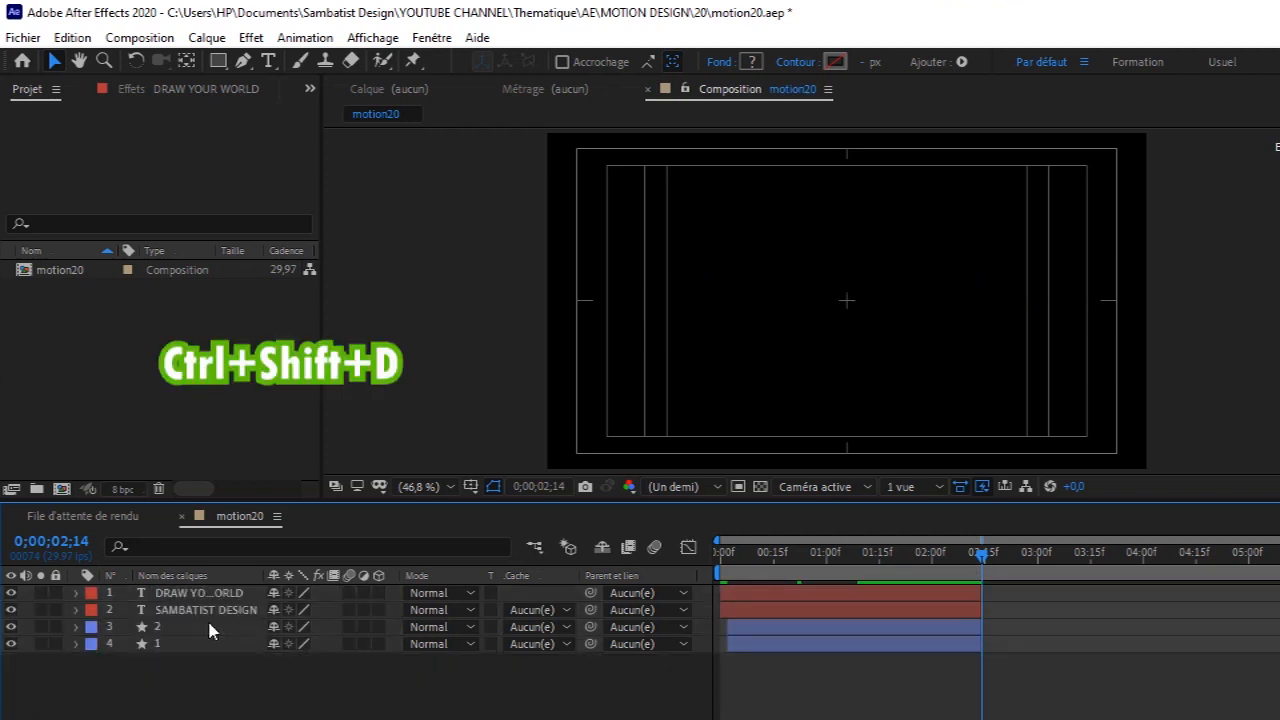
key(Home)
key(apostrophe)
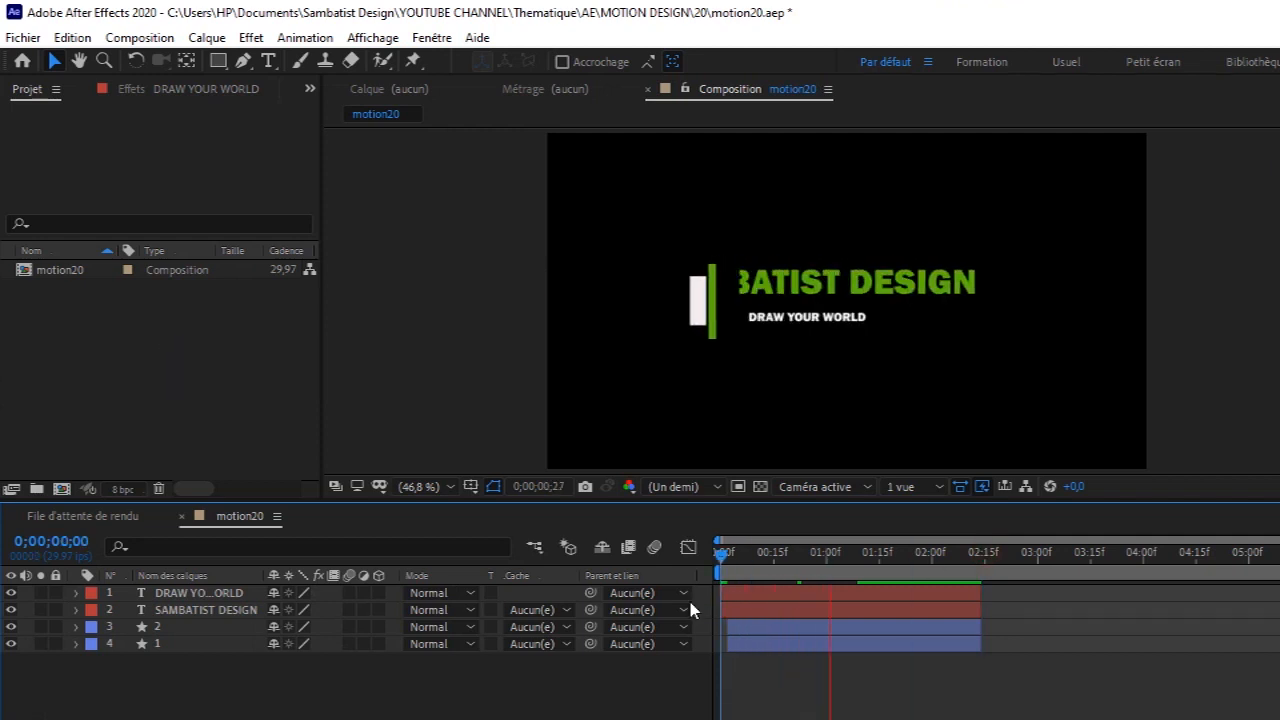
key(space)
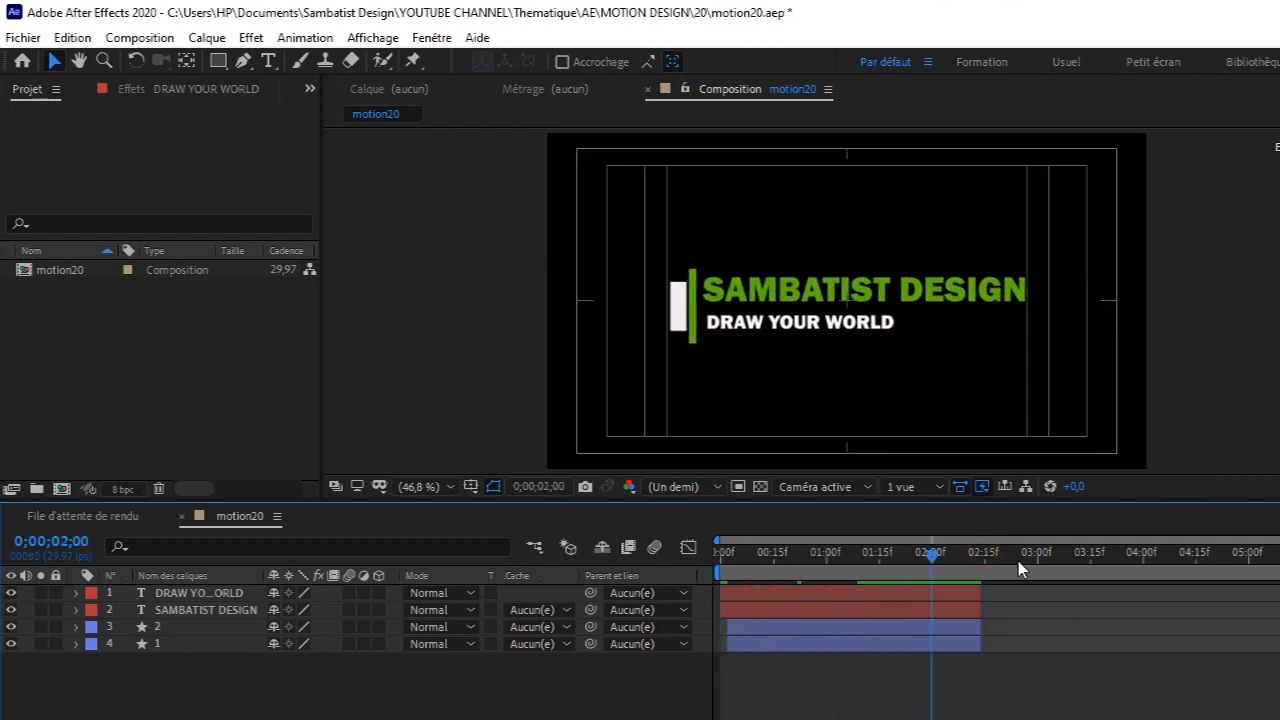
Enable motion blur for the composition and for both text layers, and preview it from the start.
click(744, 578)
drag(743, 585, 740, 587)
drag(350, 591, 351, 610)
drag(743, 566, 700, 572)
key(space)
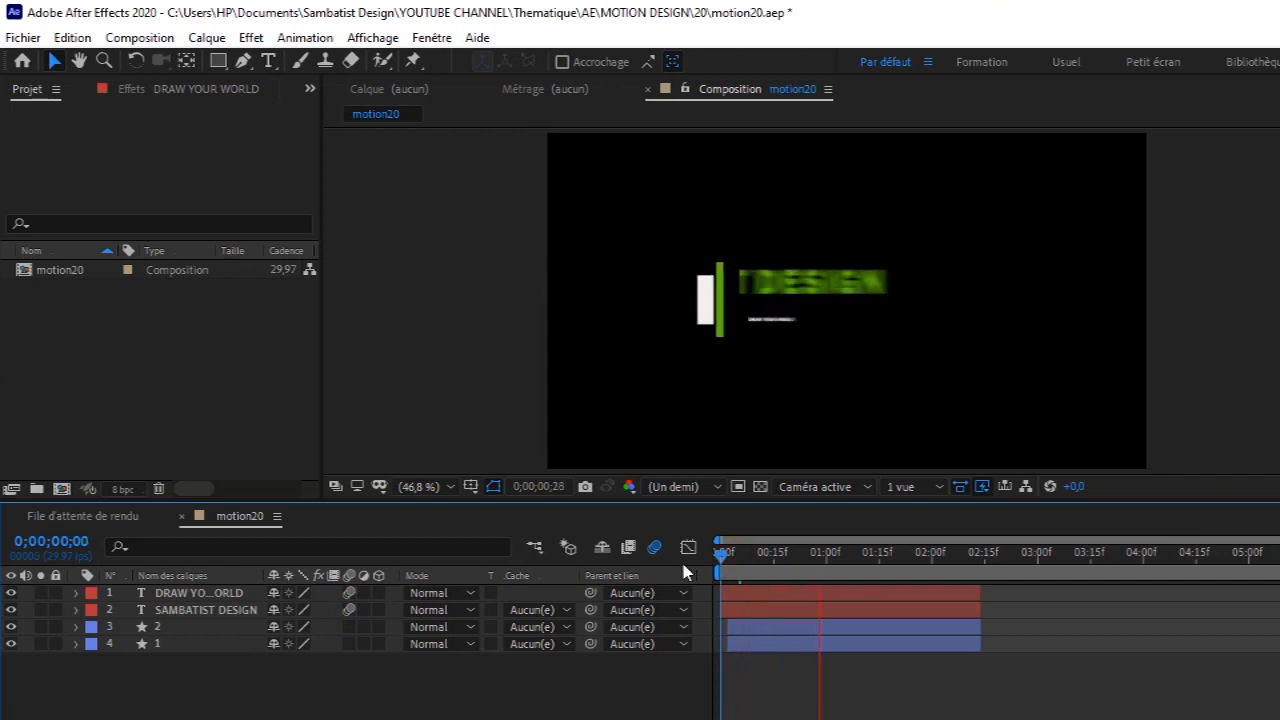
key(space)
Enable motion blur for shape layers 2 and 1 as well, and replay the animation from the start.
click(349, 626)
click(350, 643)
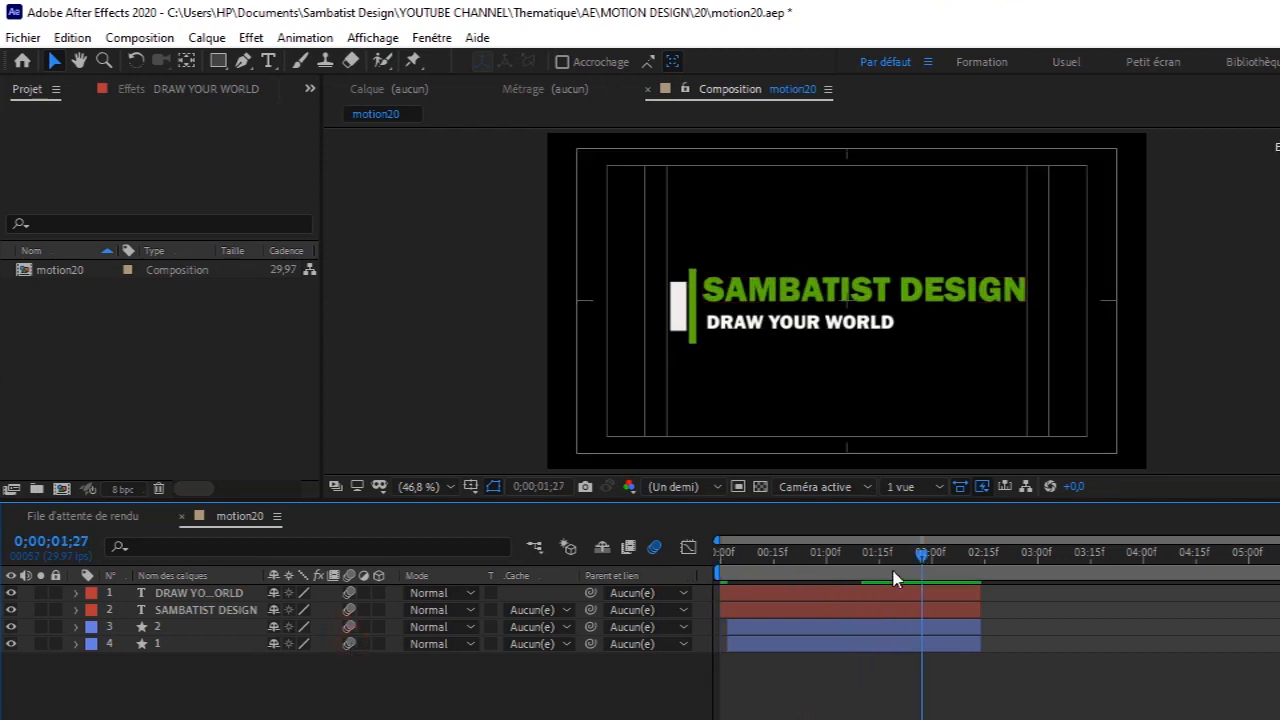
drag(924, 556, 512, 580)
key(space)
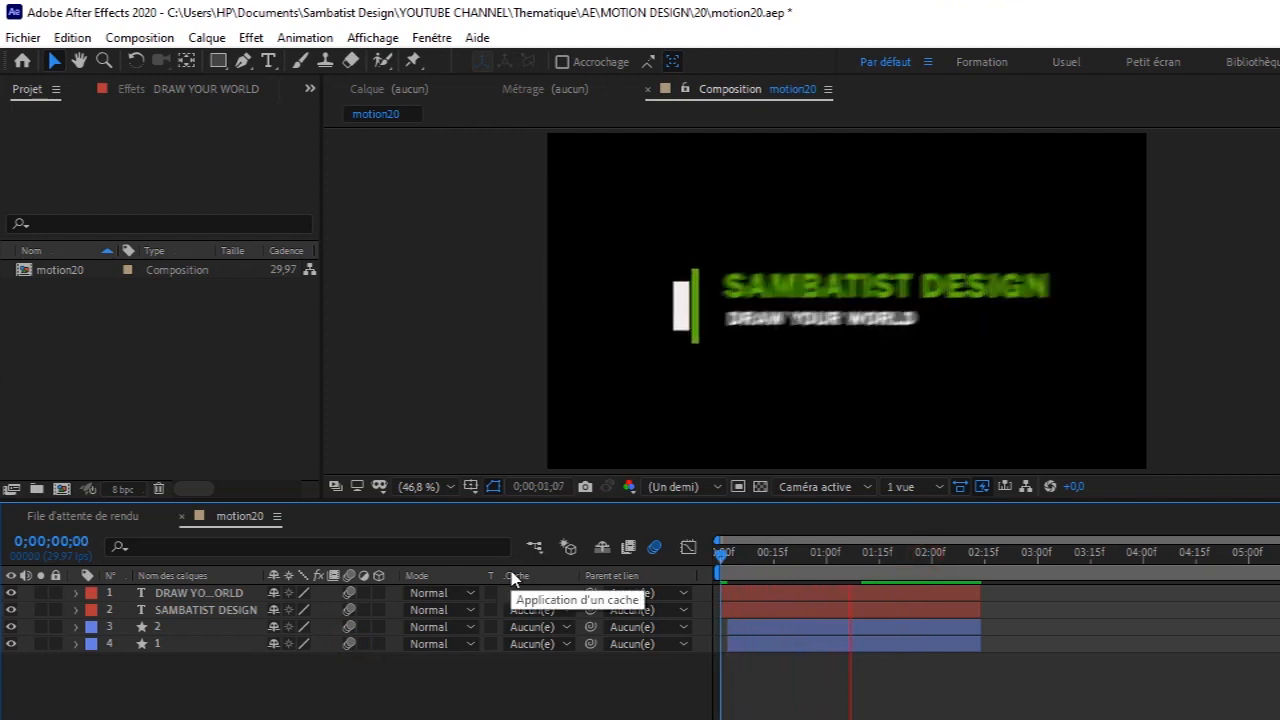
key(space)
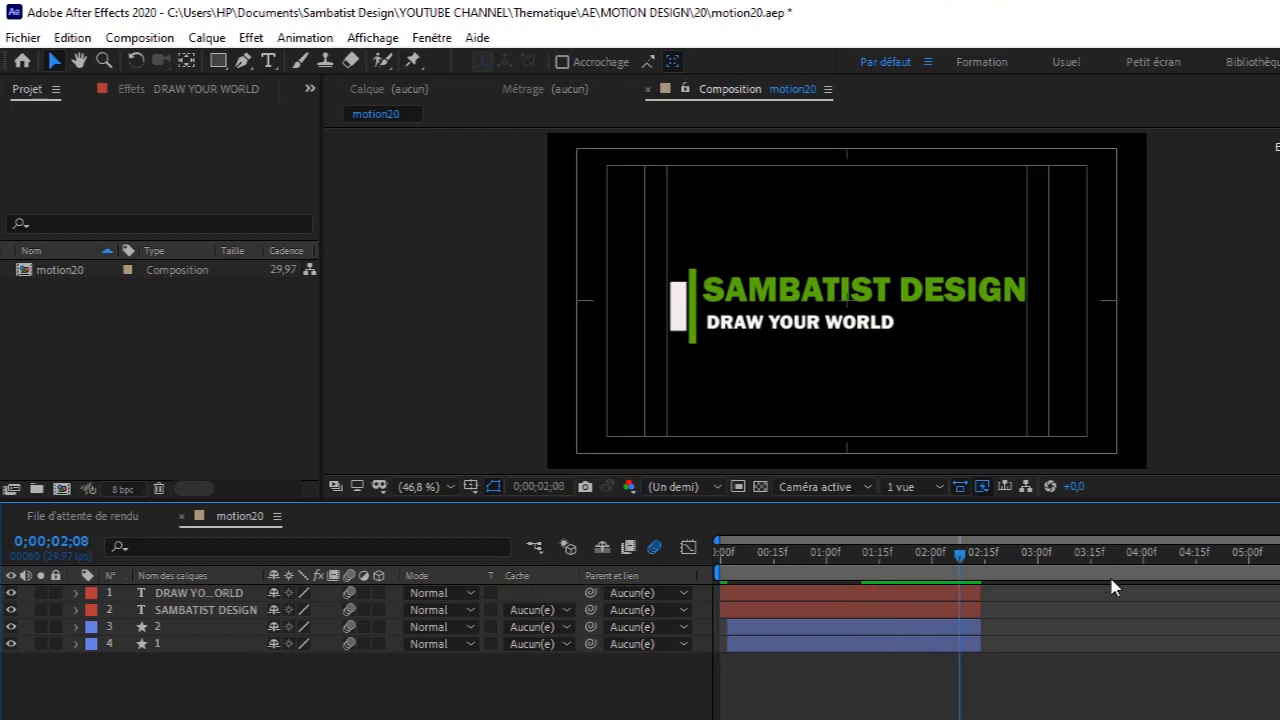
Precompose all four layers, moving all attributes into a new composition named mo20.
drag(963, 571, 686, 605)
click(918, 612)
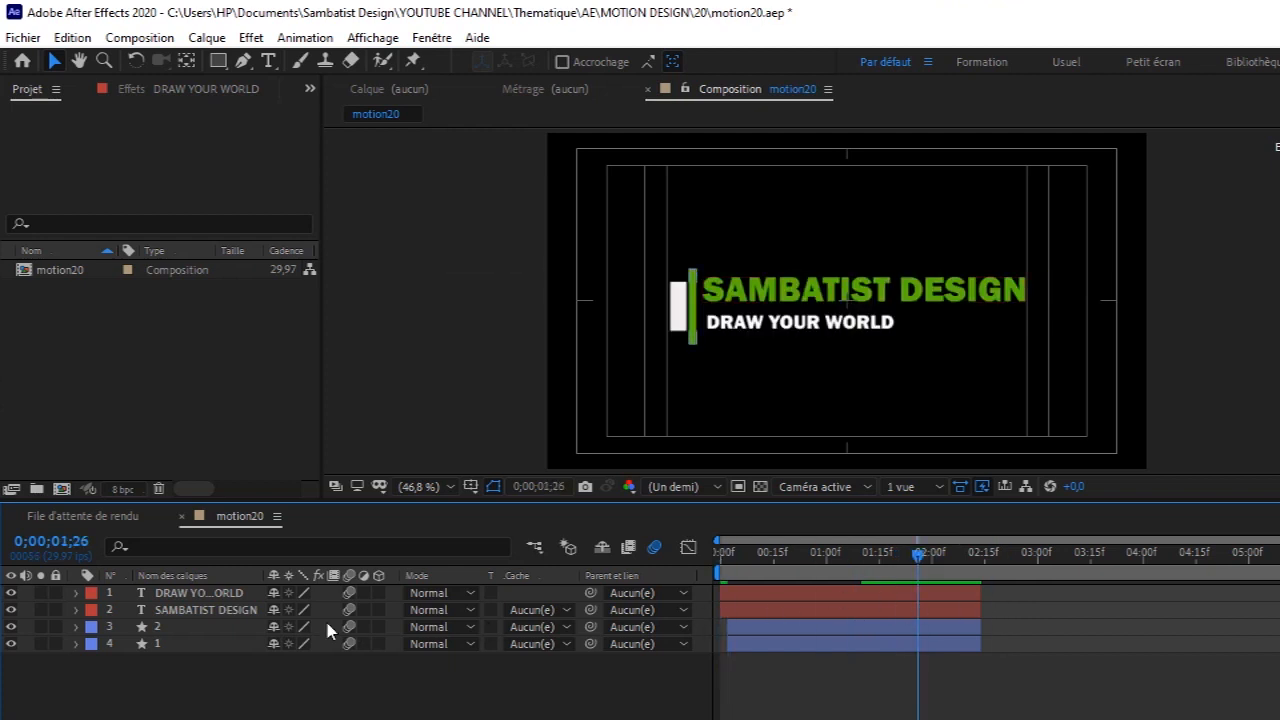
click(197, 645)
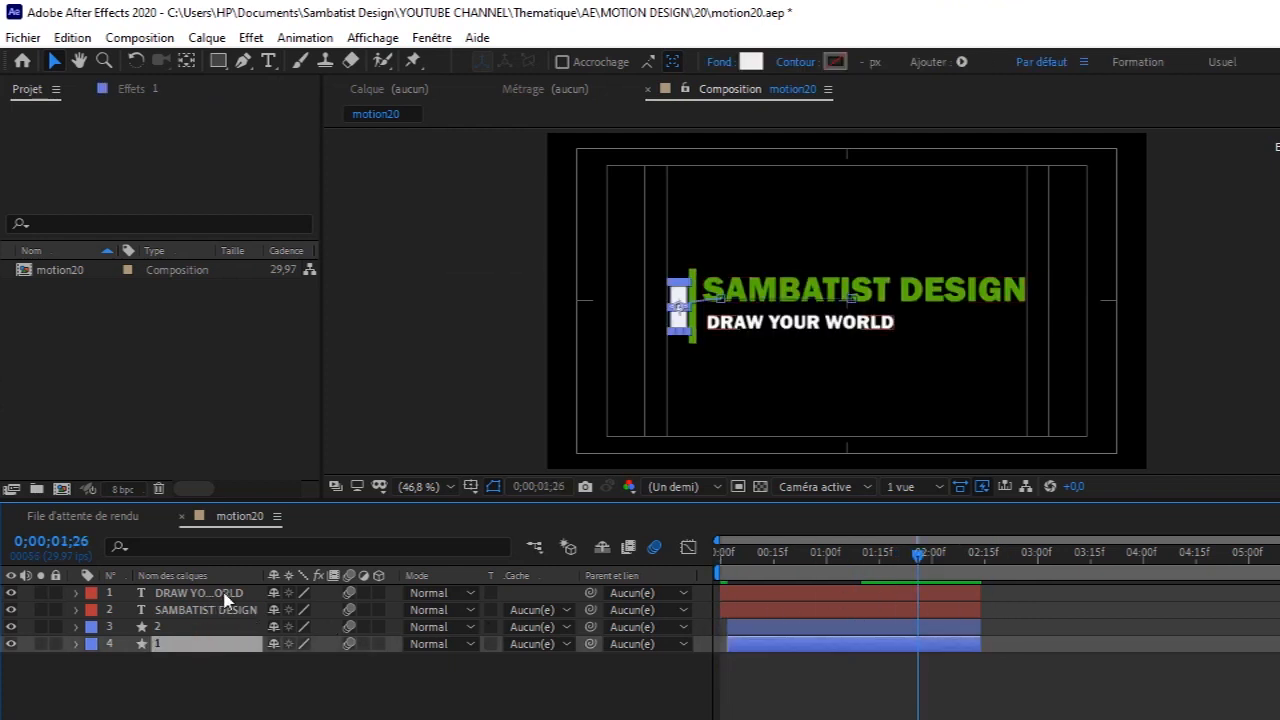
shift+click(224, 594)
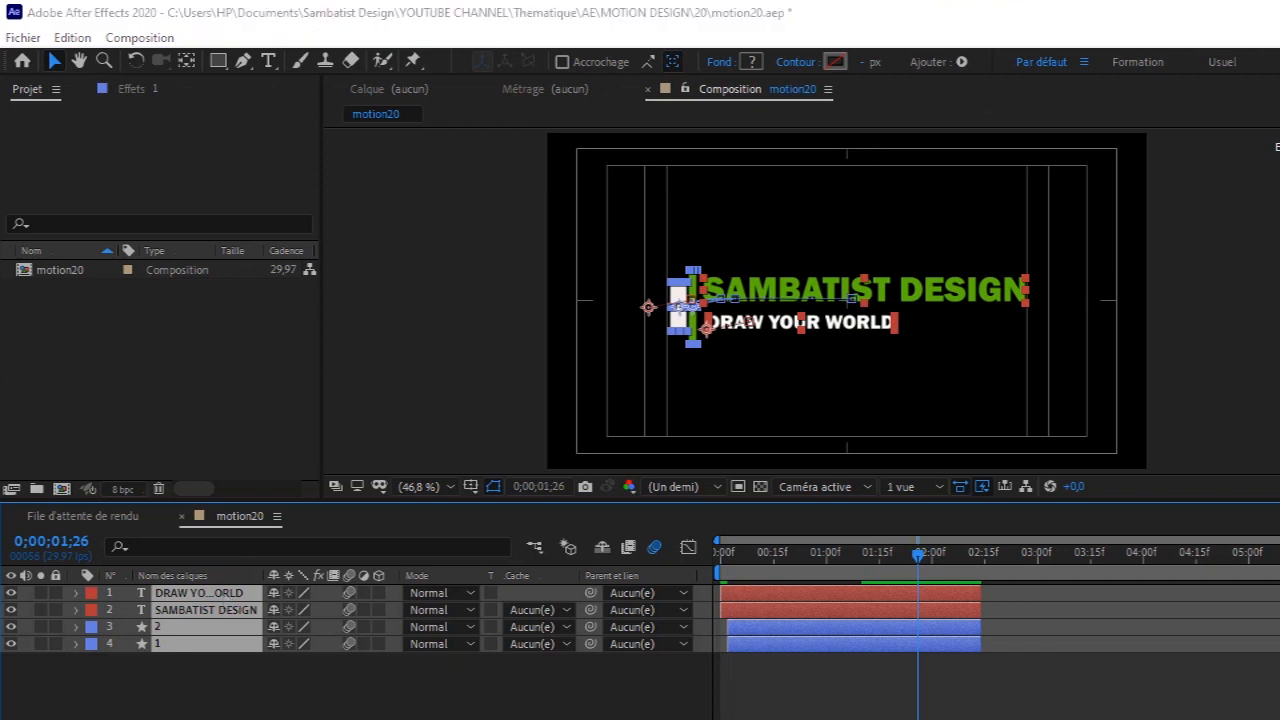
key(Home)
drag(757, 556, 898, 557)
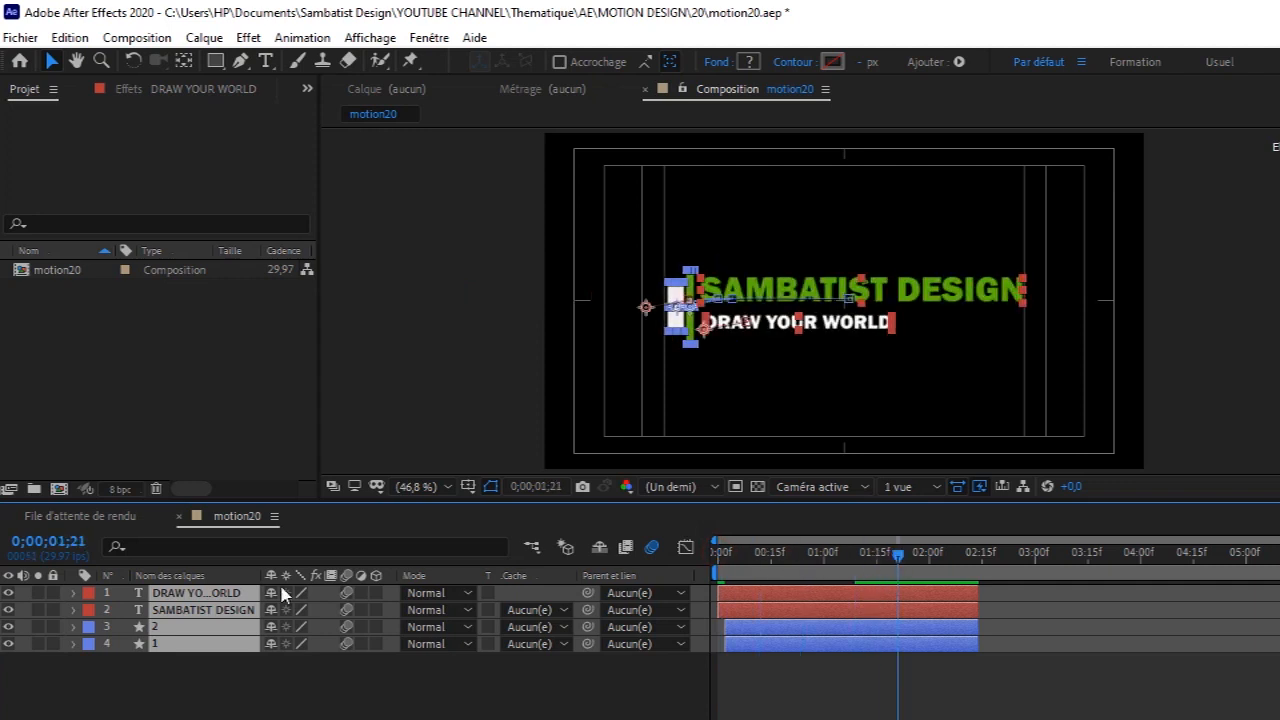
key(ctrl+shift+c)
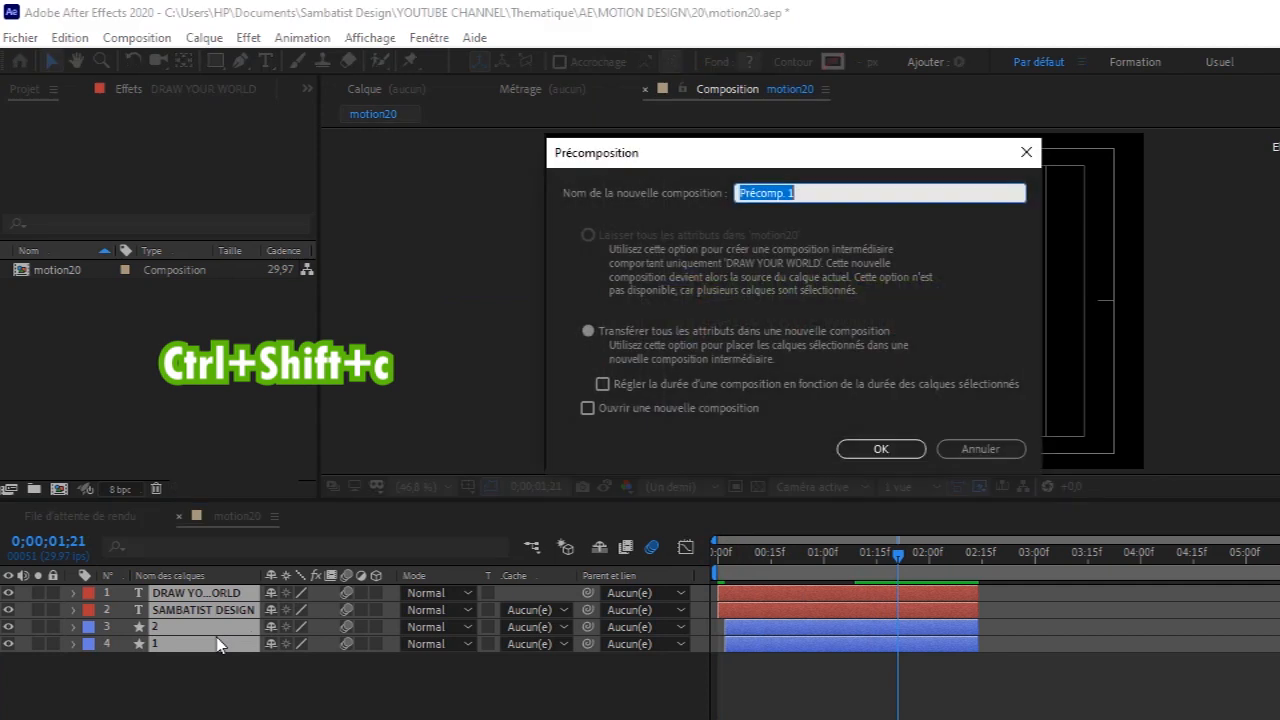
text(mo20)
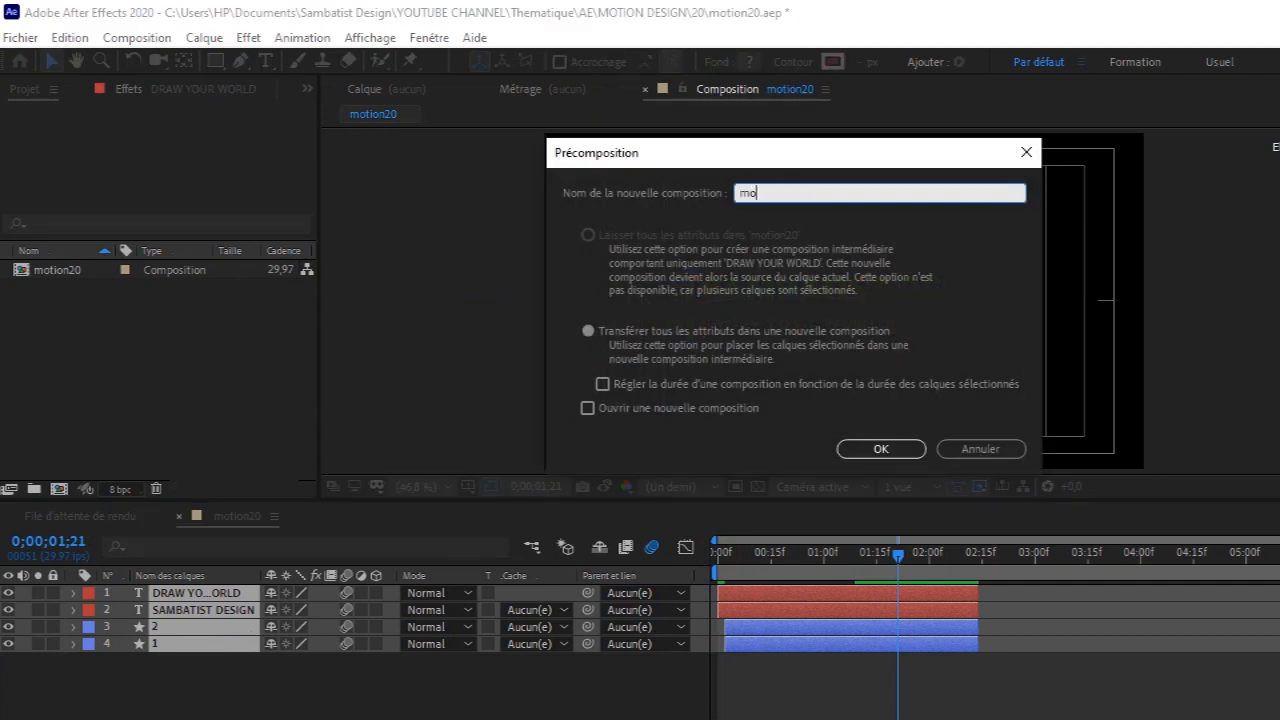
click(893, 449)
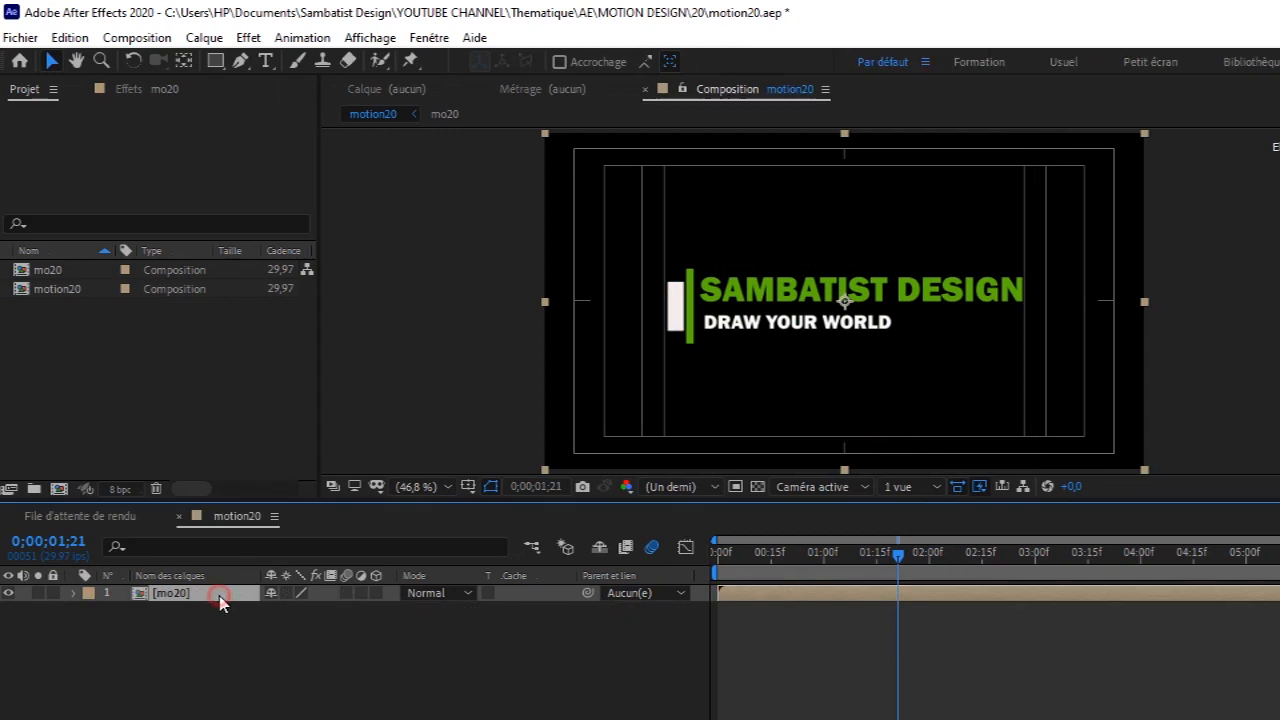
Check where the layers inside mo20 end, split the mo20 layer in motion20 at 0;00;02;13, and delete the part after the split.
drag(903, 555, 935, 562)
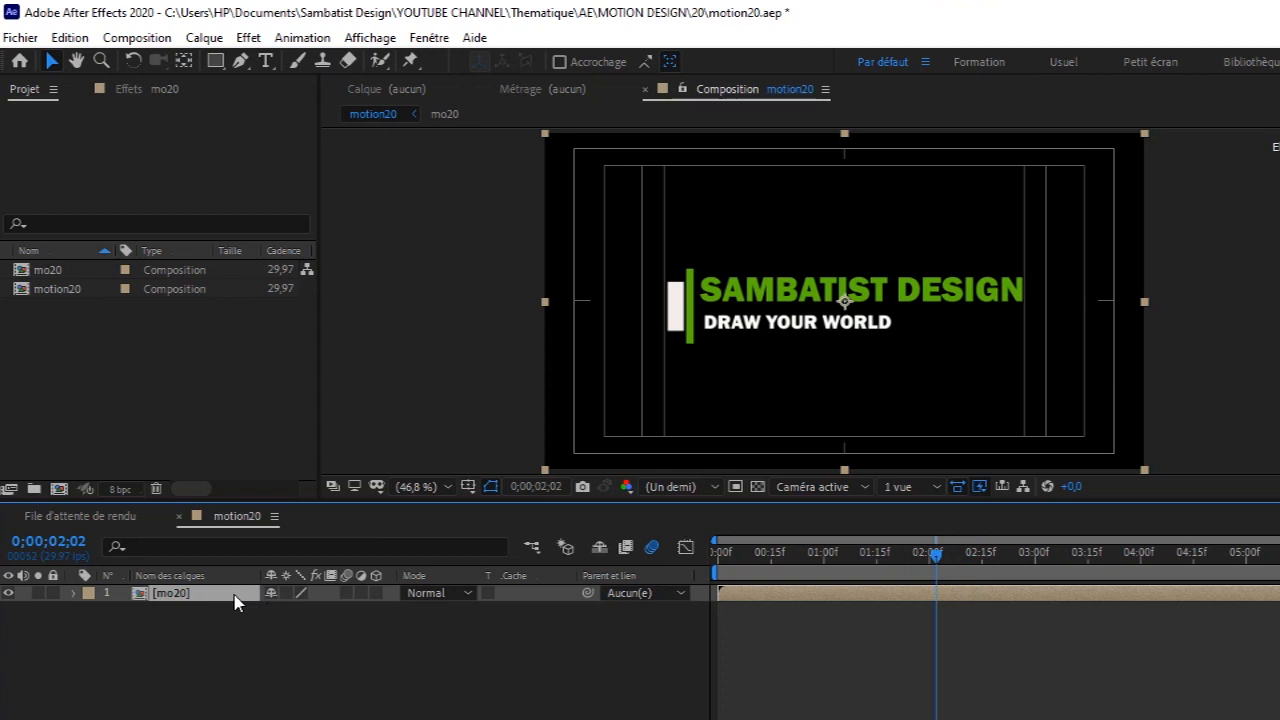
double_click(904, 595)
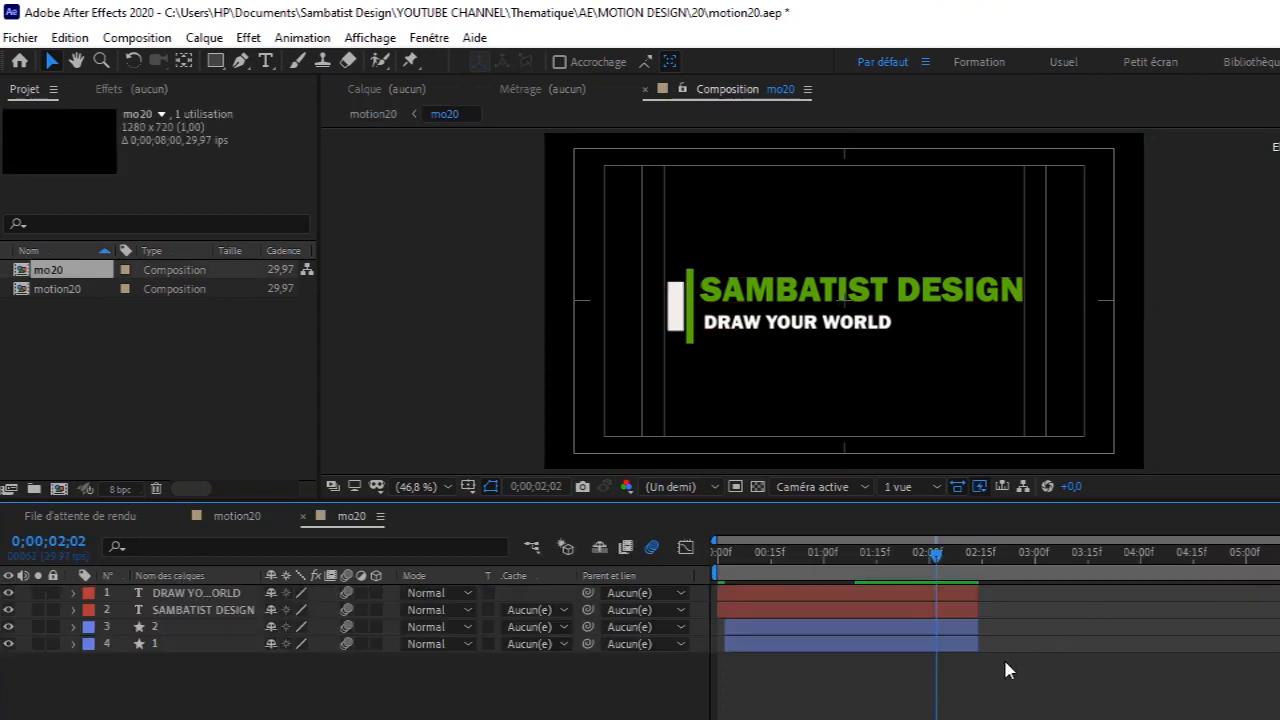
drag(940, 558, 972, 557)
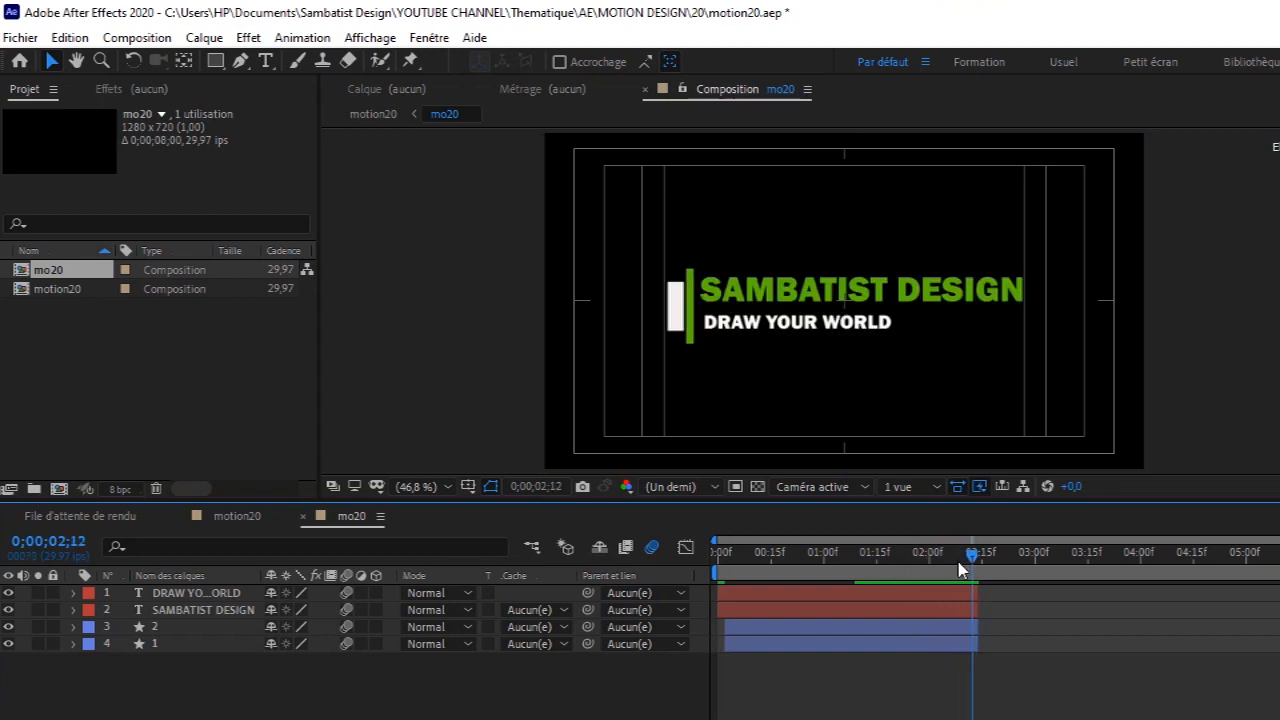
click(237, 516)
key(ctrl+shift+d)
mouse_move(971, 554)
mouse_down()
mouse_move(988, 558)
mouse_move(975, 561)
mouse_up()
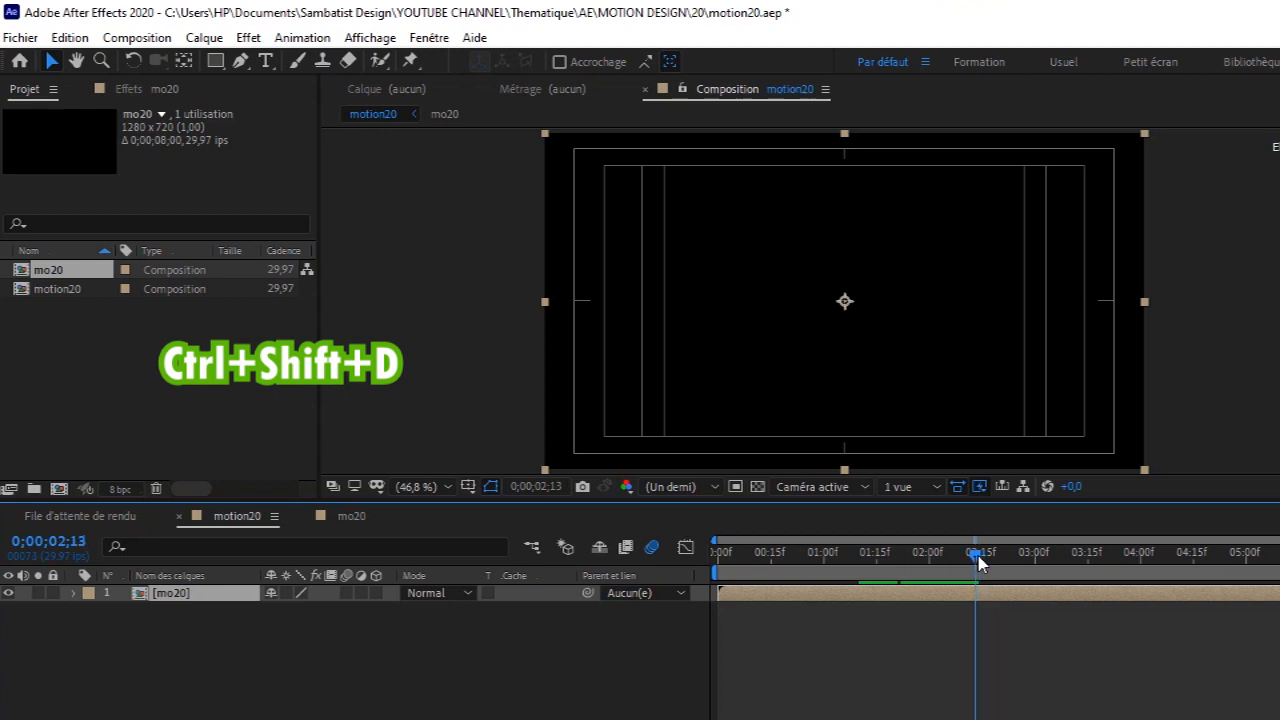
key(ctrl+d)
key(ctrl+shift+d)
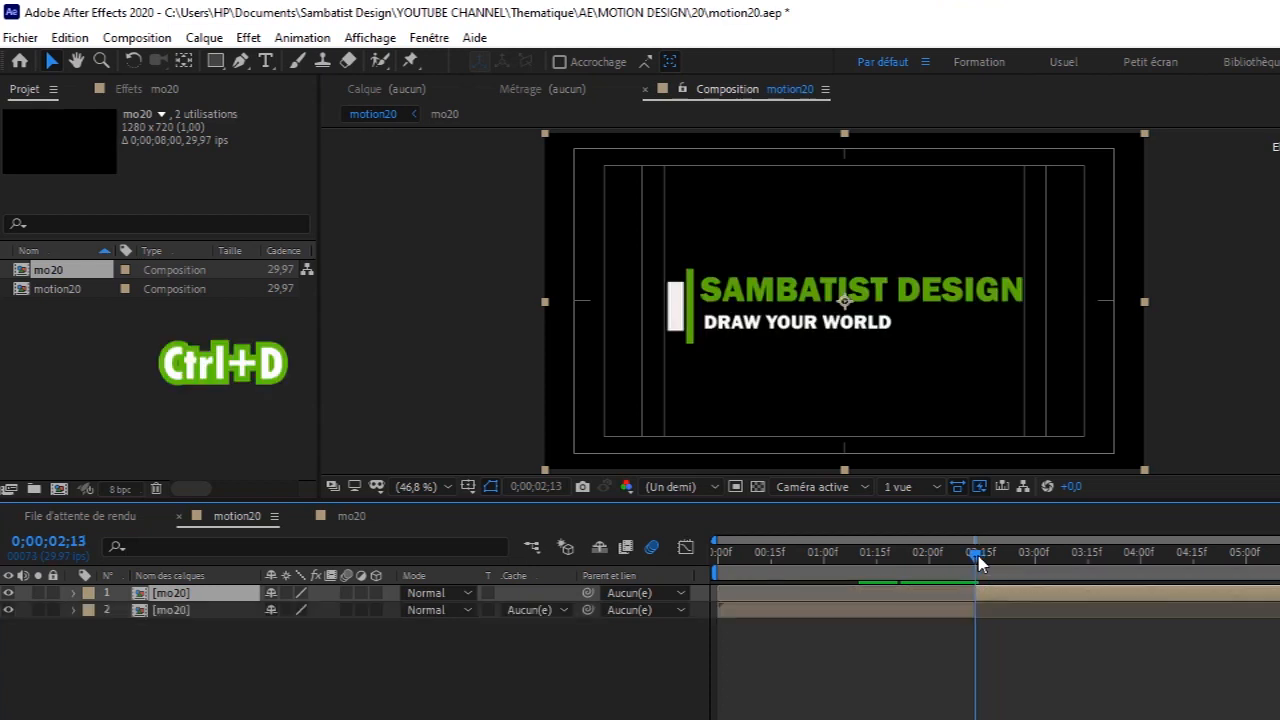
key(Delete)
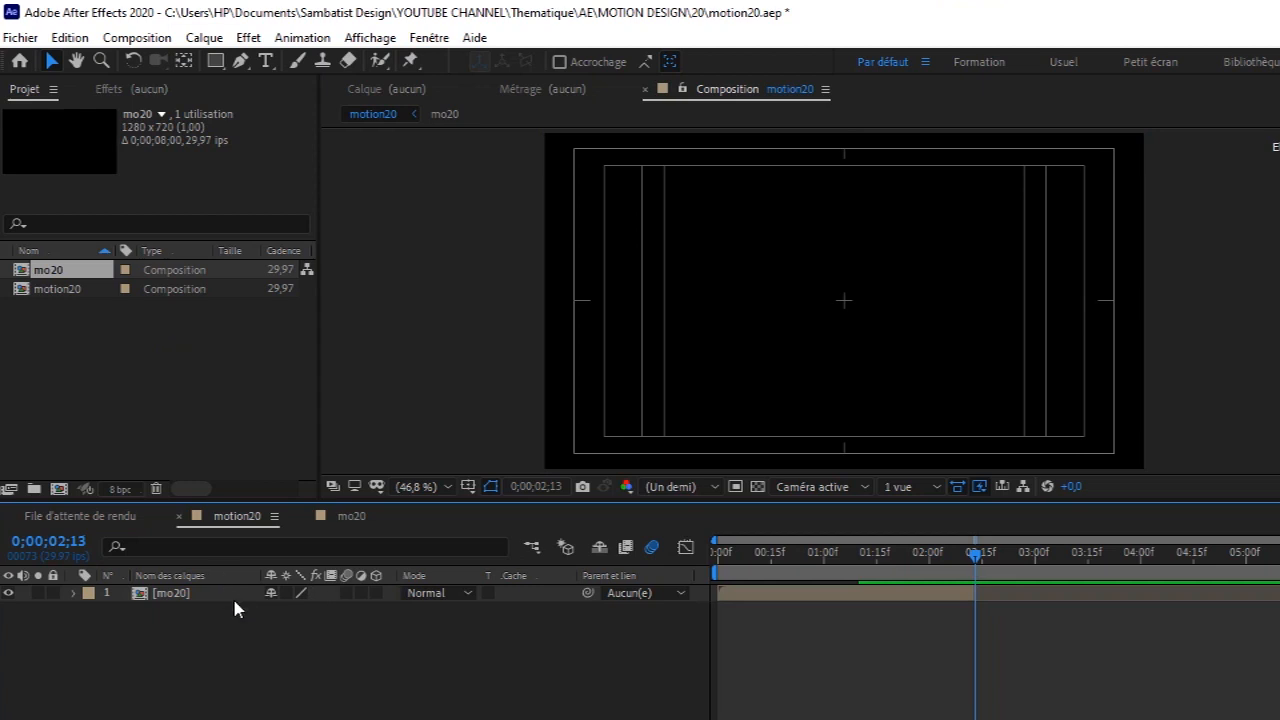
Duplicate the trimmed mo20 layer and shift the copy in time so it starts at 0;00;02;13, right after the original.
click(232, 594)
key(ctrl+d)
drag(850, 600, 1104, 600)
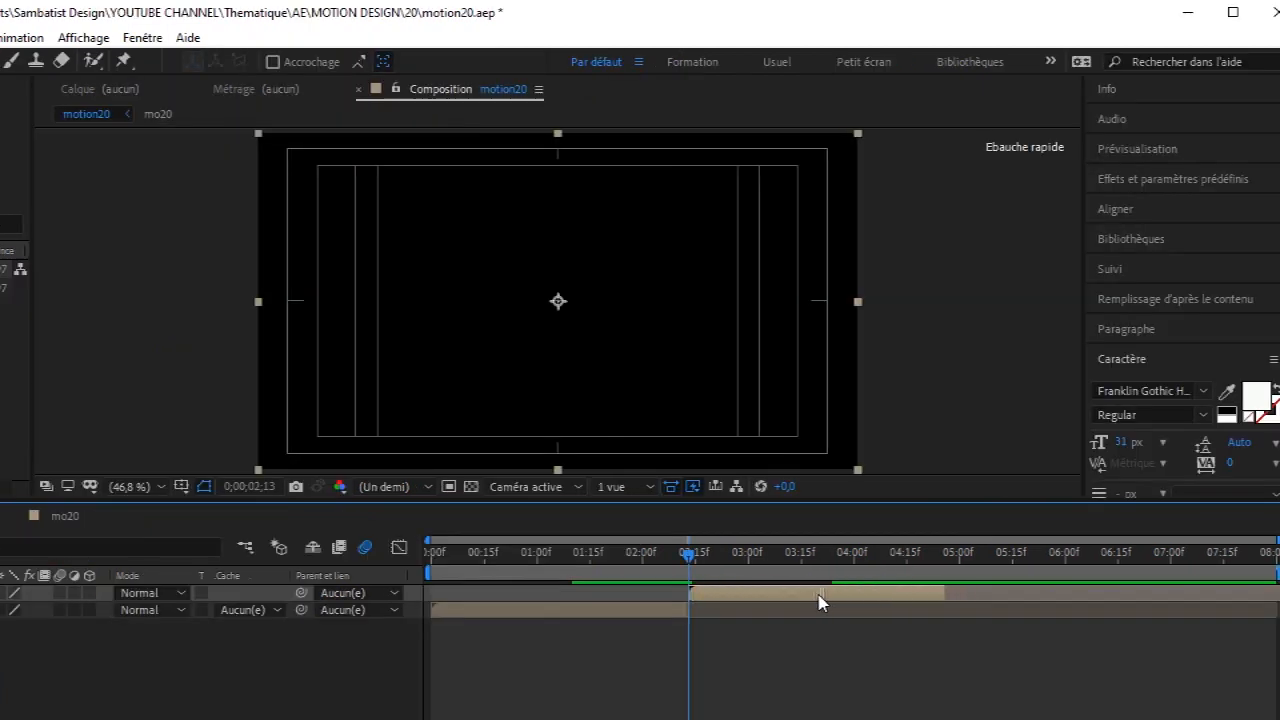
Enable time remapping on the duplicated mo20 layer and add a time remap keyframe at its end, 0;00;04;25.
right_click(846, 600)
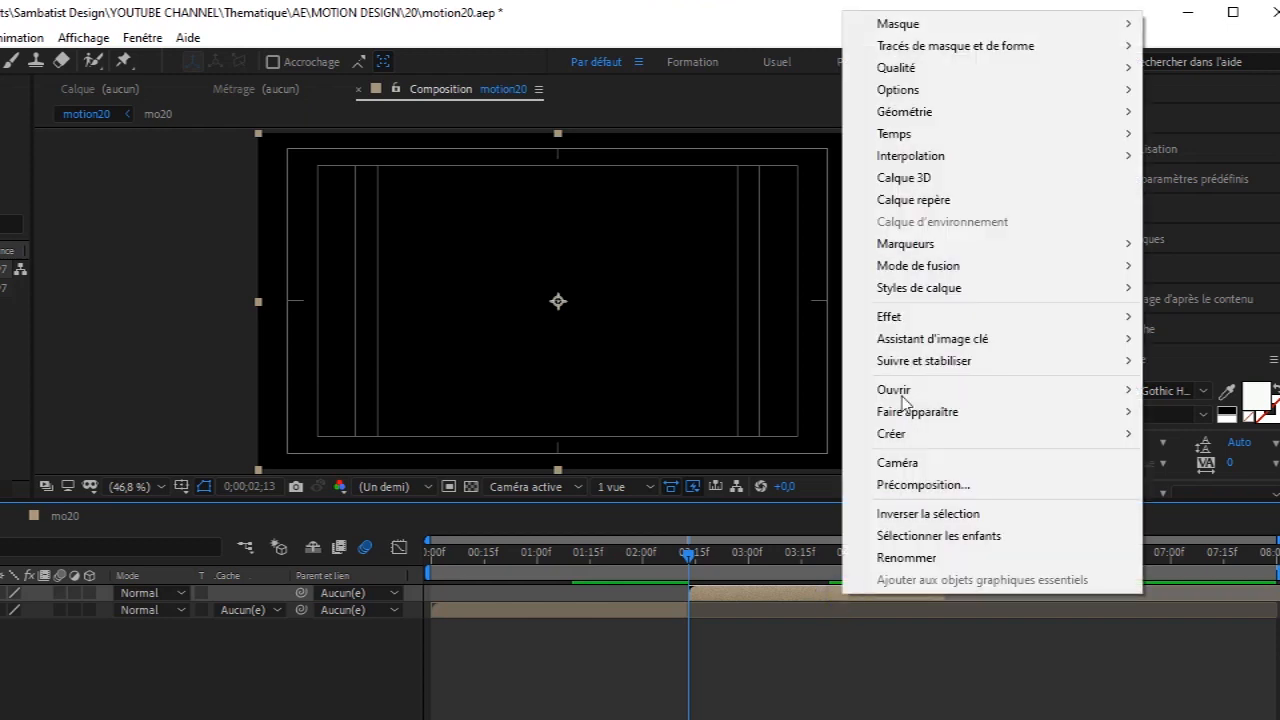
mouse_move(906, 133)
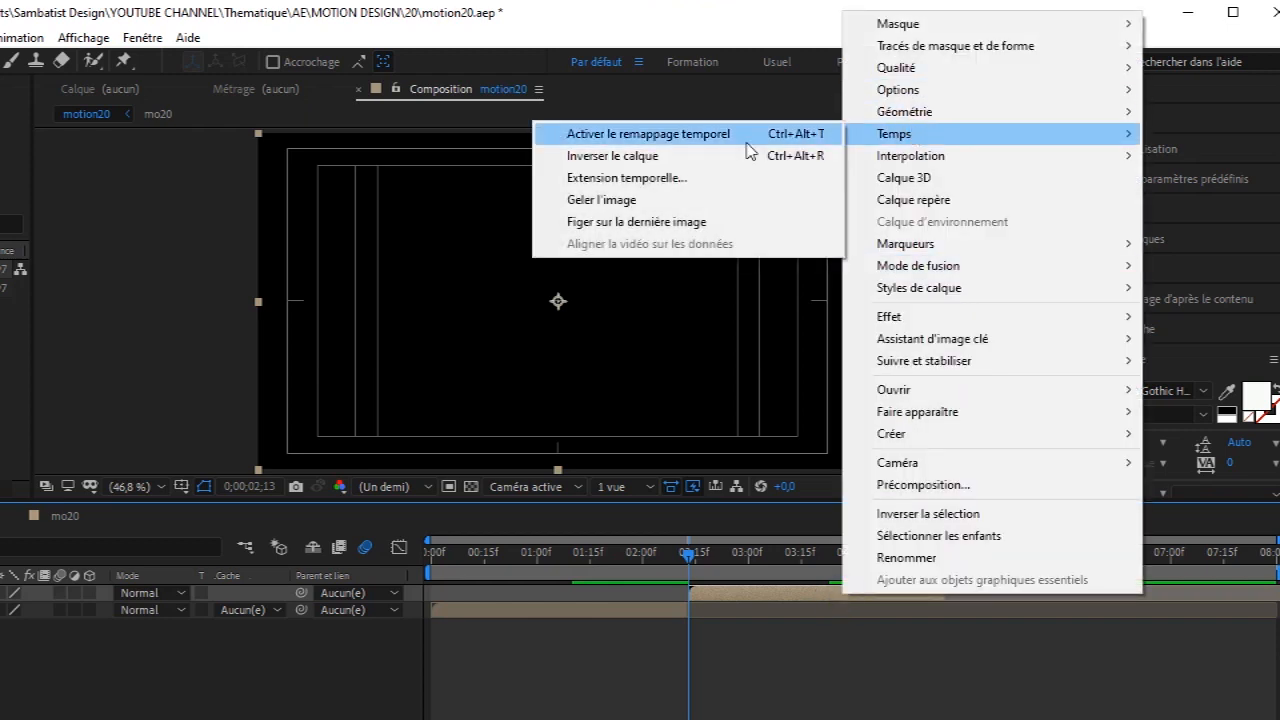
click(716, 137)
drag(689, 556, 943, 595)
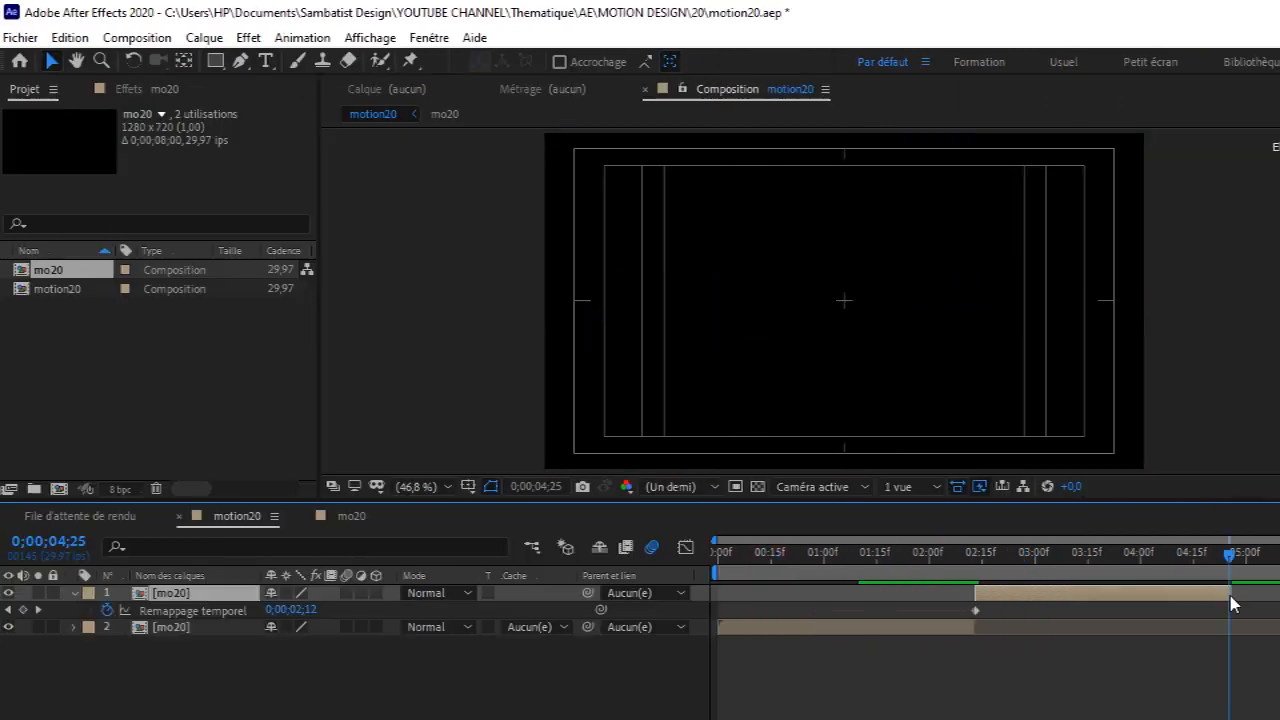
click(23, 610)
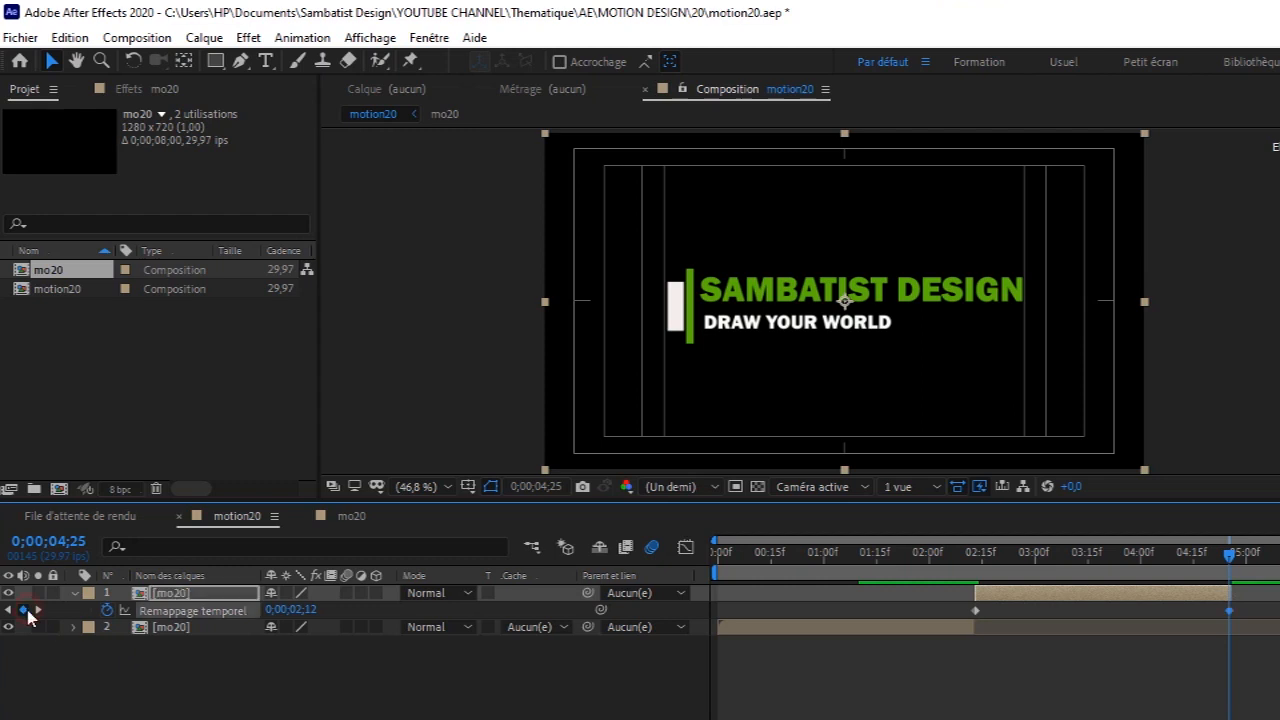
Select both time remap keyframes of the duplicated mo20 layer and reverse them so the copy plays backwards.
drag(1252, 607, 970, 622)
right_click(975, 611)
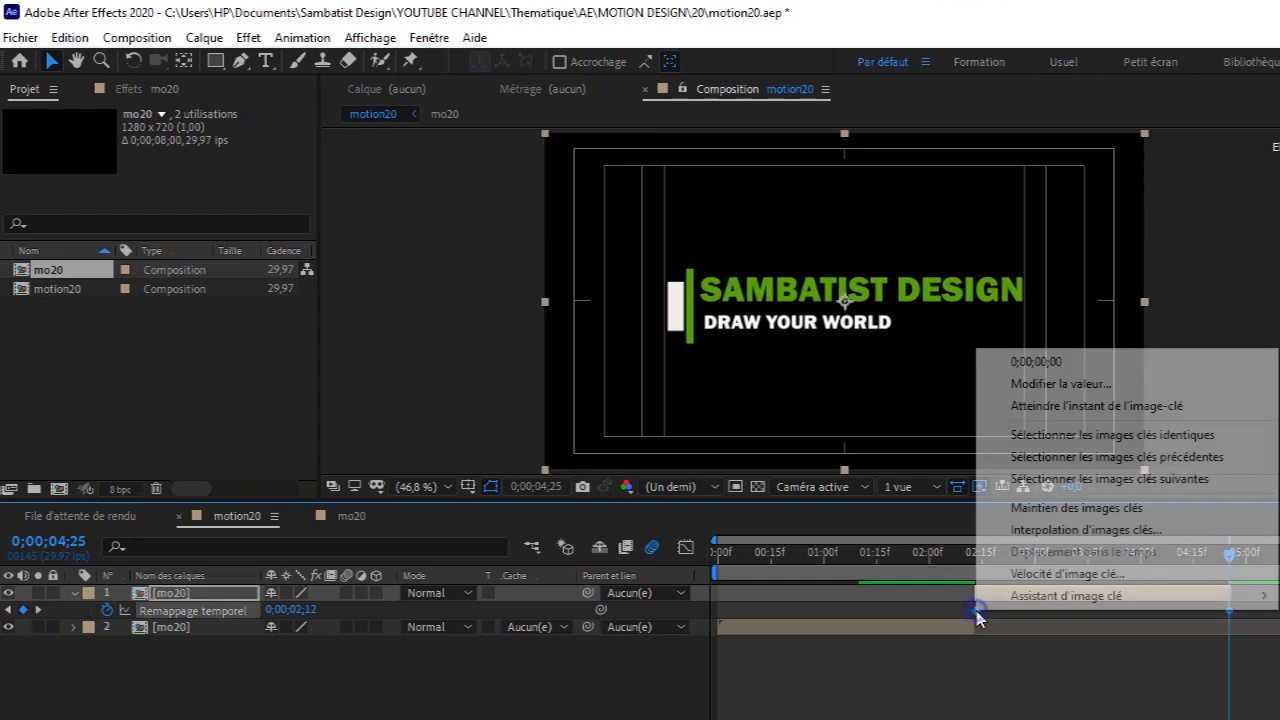
mouse_move(1022, 607)
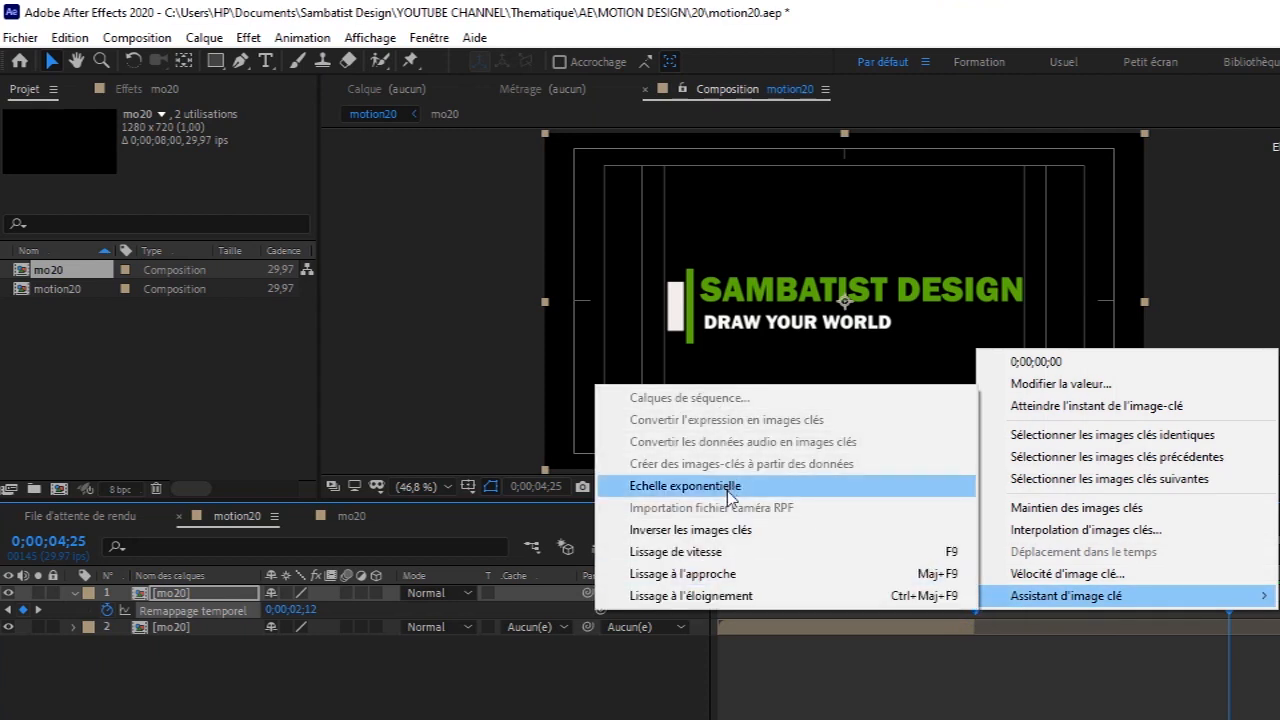
click(690, 530)
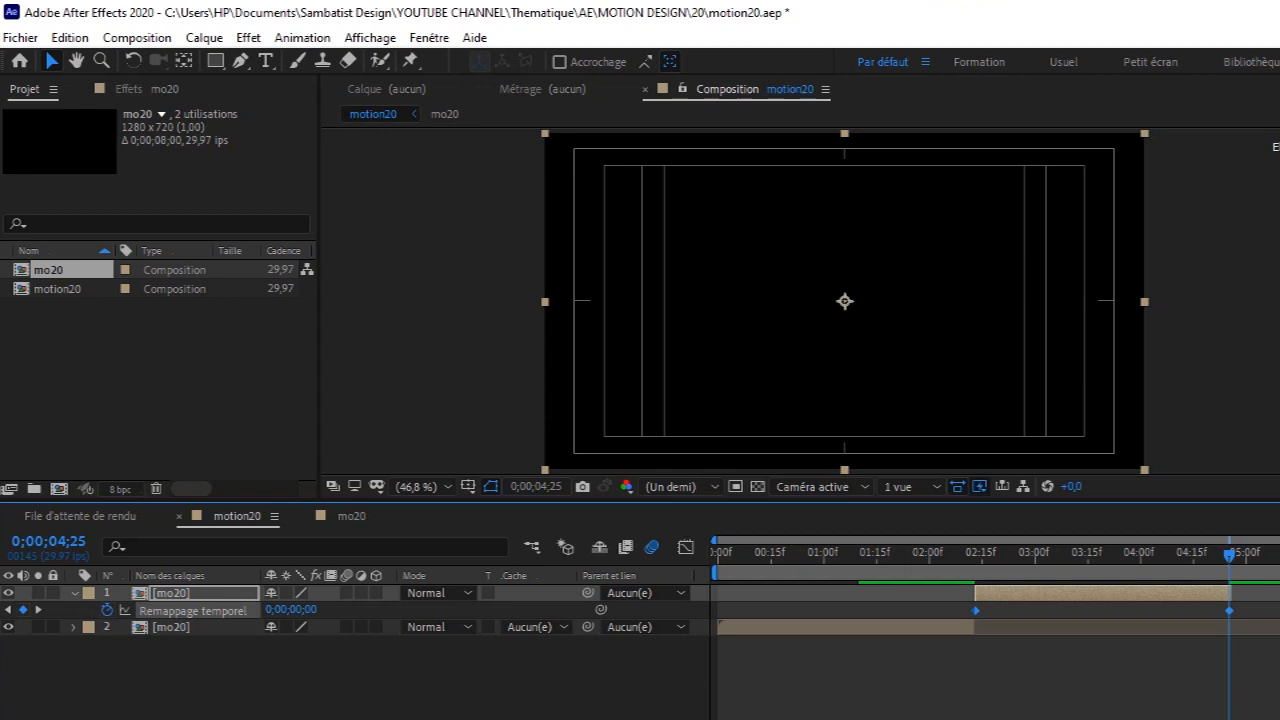
Return to the start of the timeline, hide the title/action safe margins, and preview the full animation.
drag(1234, 557, 705, 593)
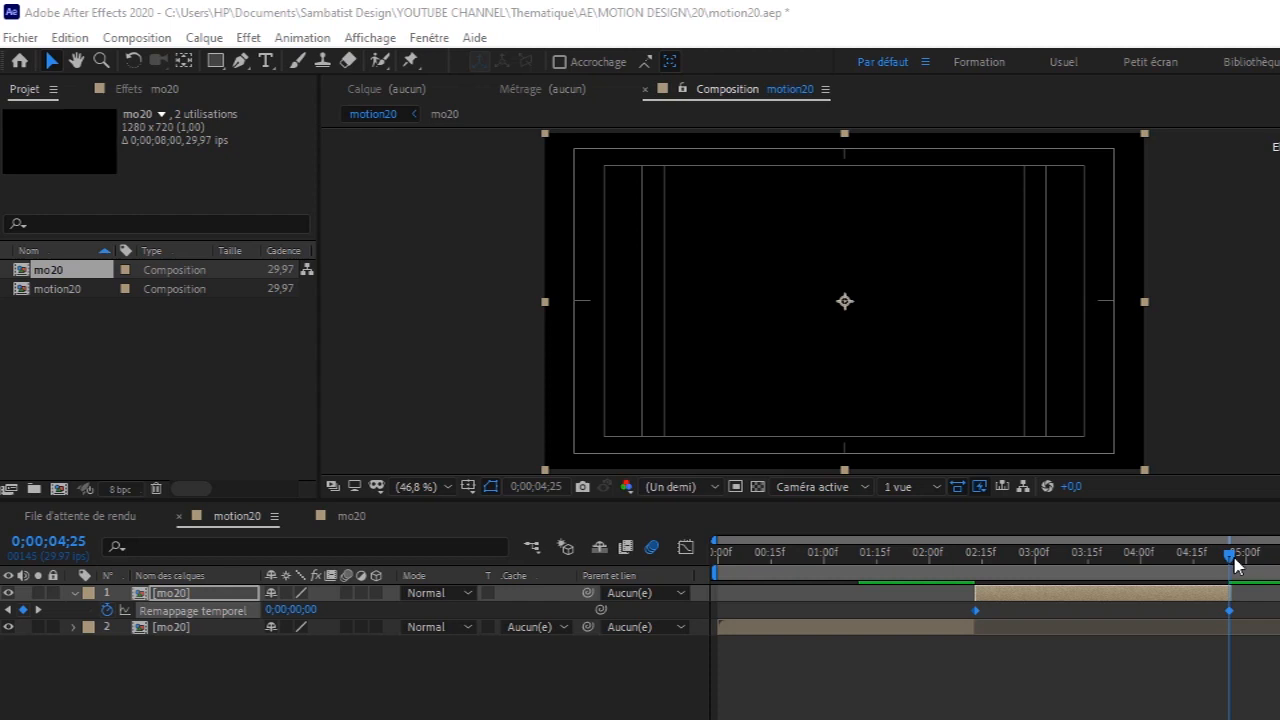
mouse_move(1230, 554)
mouse_down()
mouse_move(1058, 595)
mouse_move(686, 611)
mouse_up()
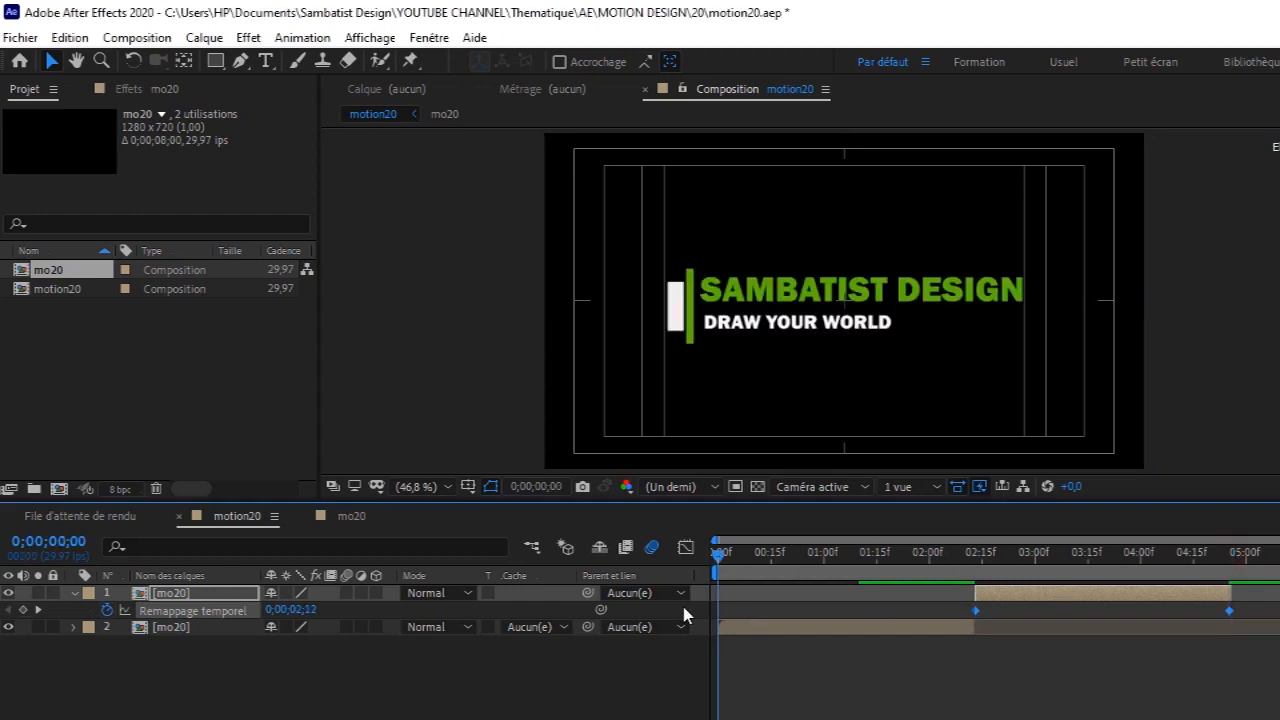
click(489, 486)
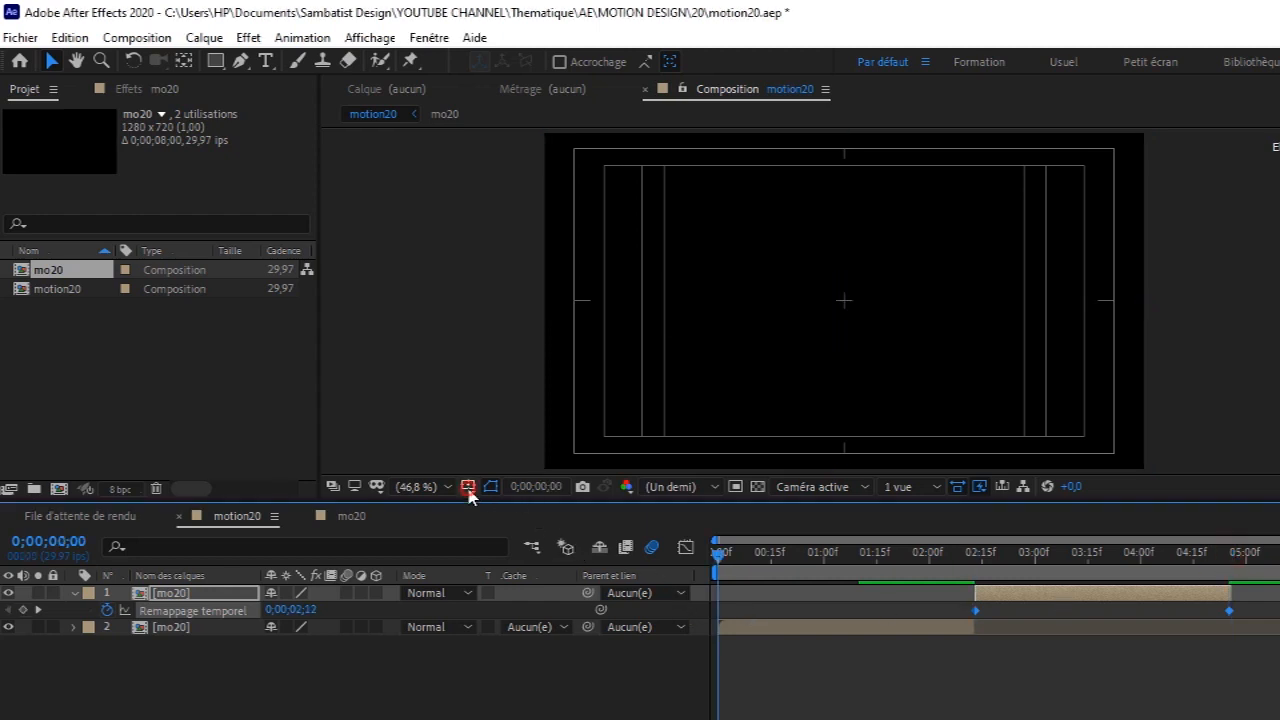
click(510, 504)
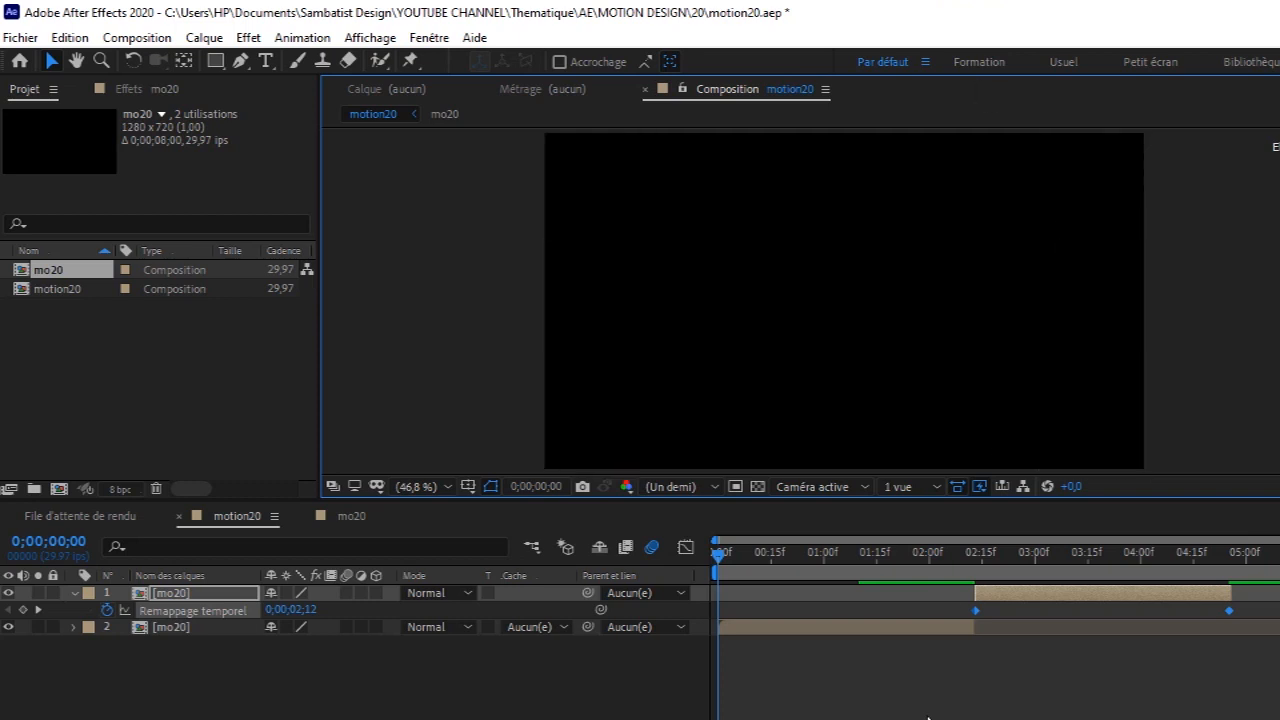
key(space)
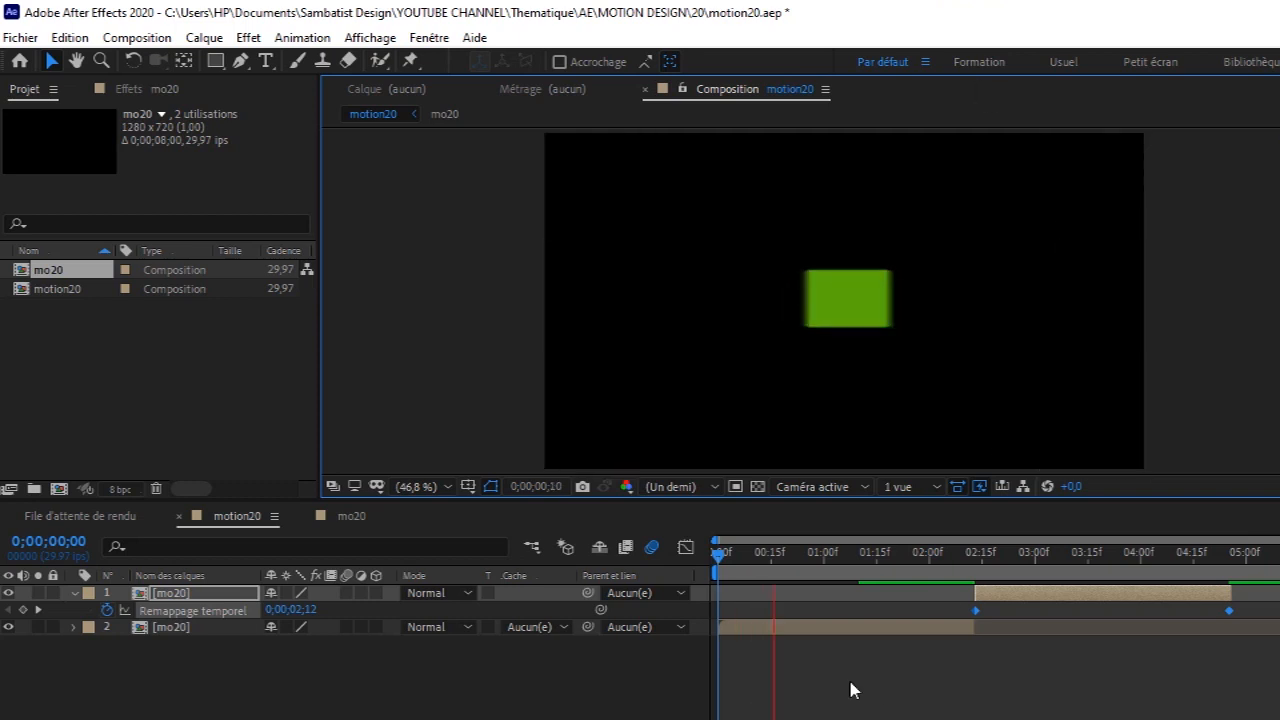